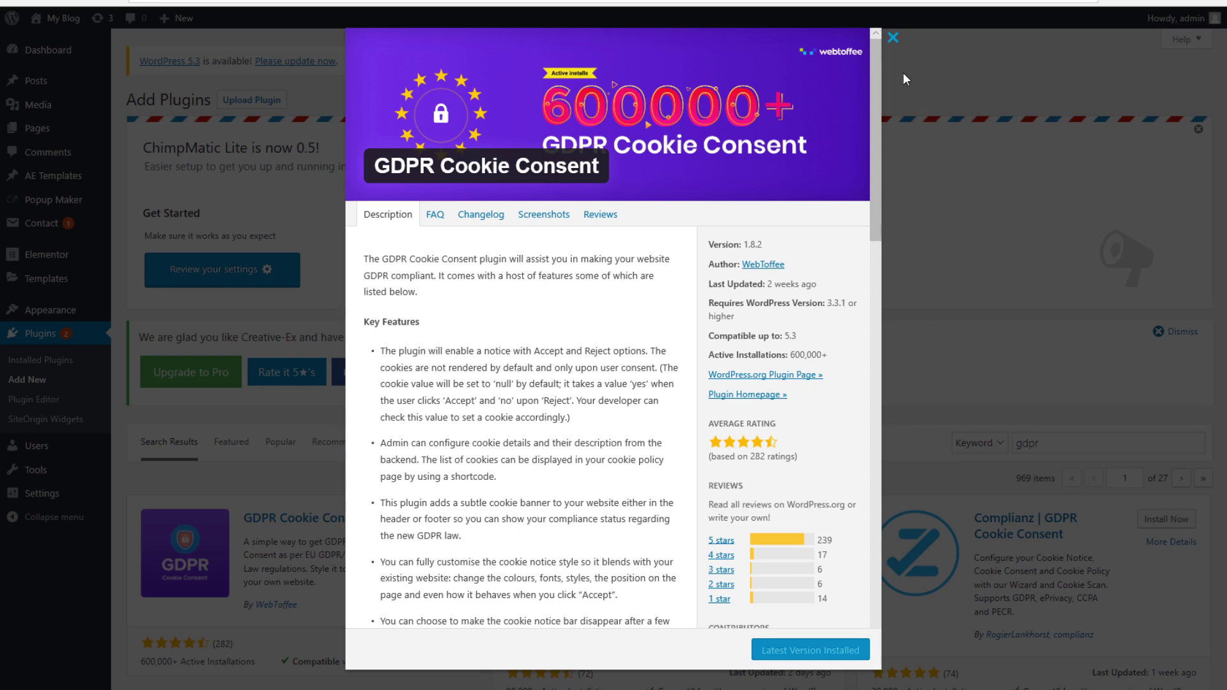
# - Close the plugin details and activate the GDPR Cookie Consent plugin by WebToffee from the search results
pyautogui.click(893, 37)
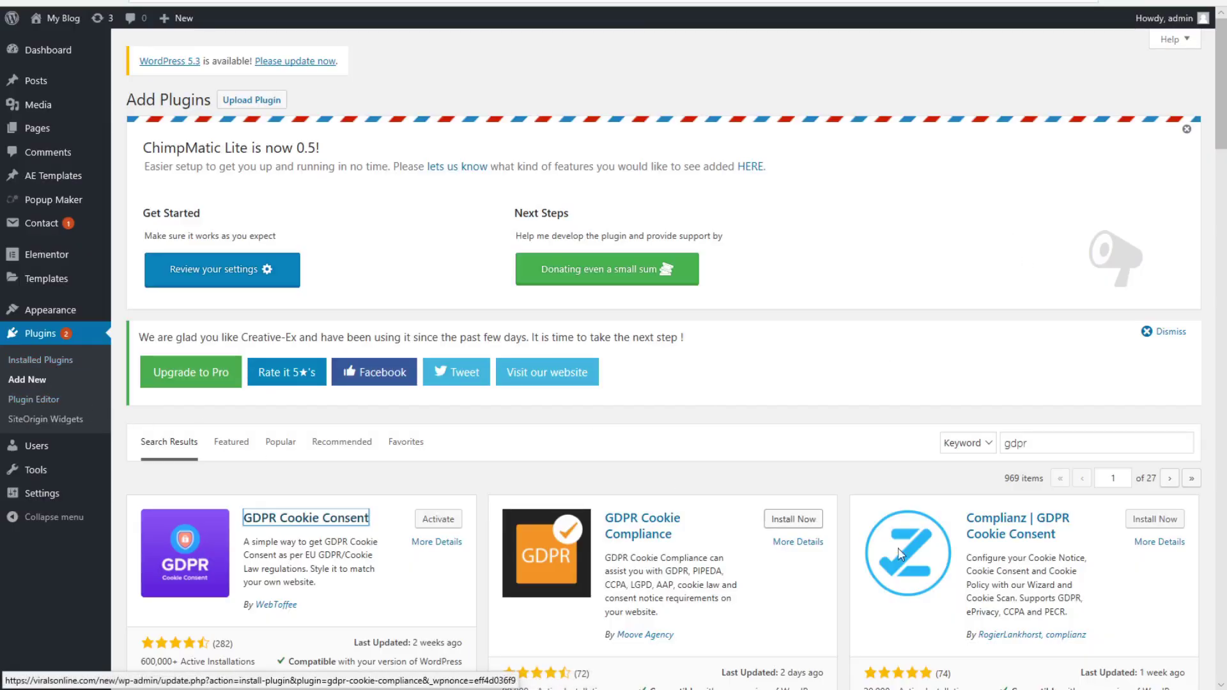
pyautogui.click(1035, 444)
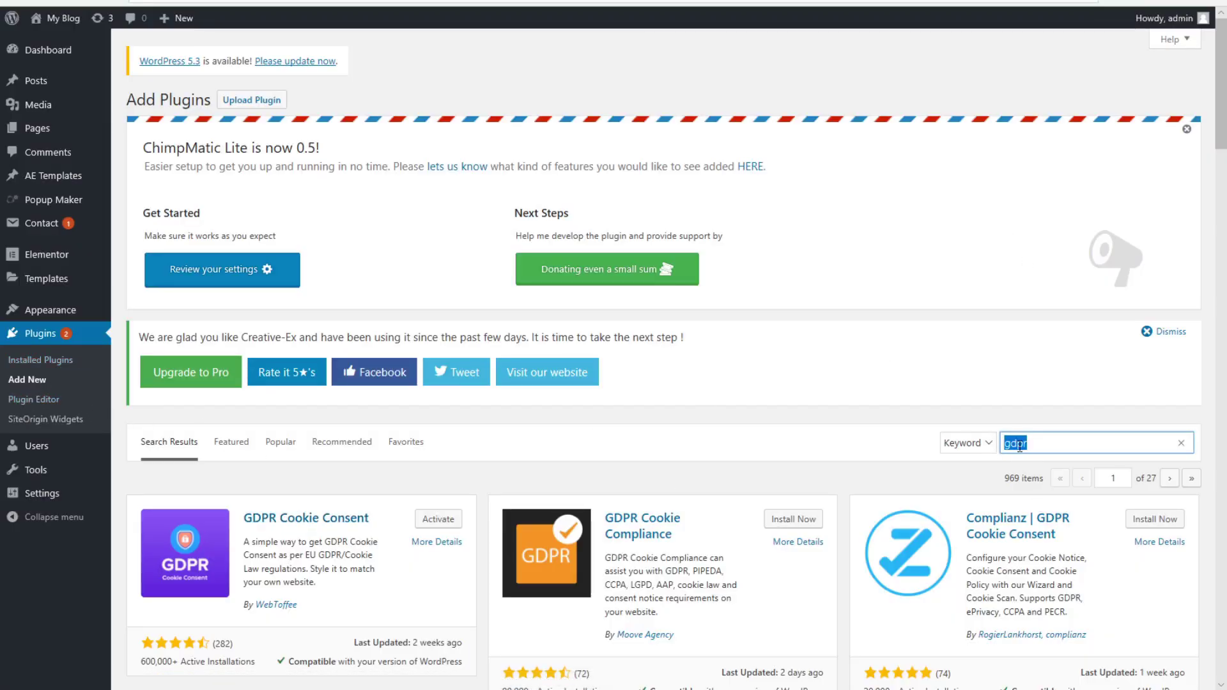
pyautogui.scroll(-5, 856, 447)
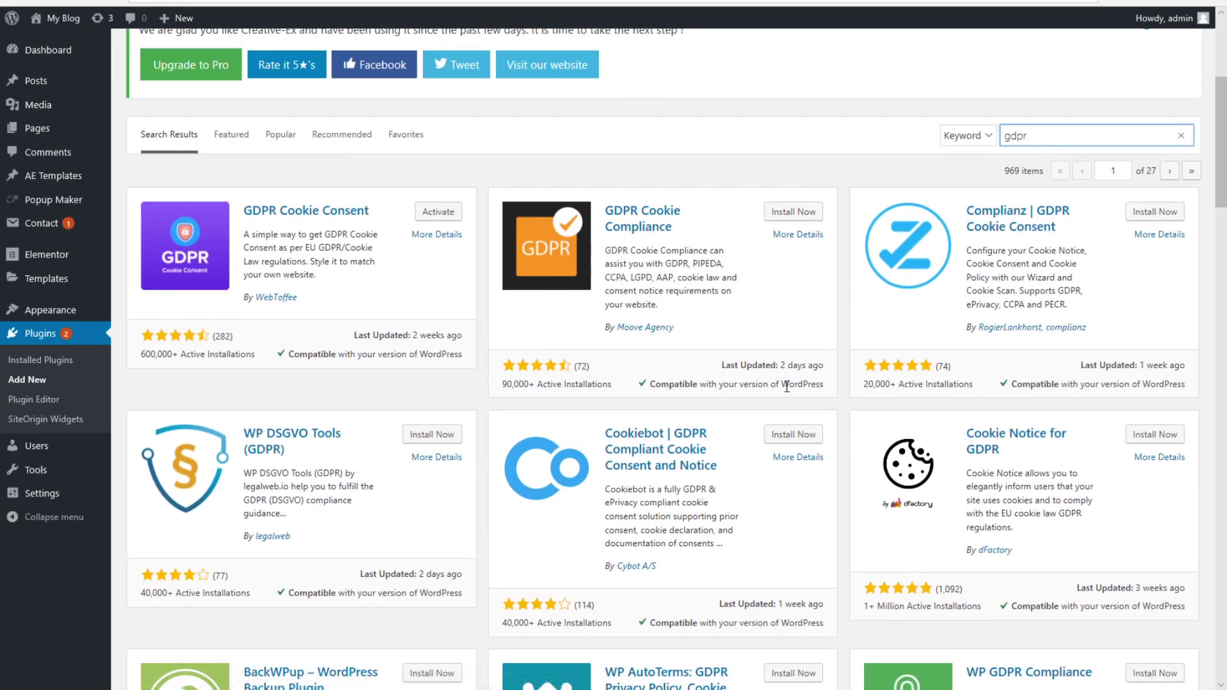
pyautogui.moveTo(120, 190); pyautogui.dragTo(139, 270)
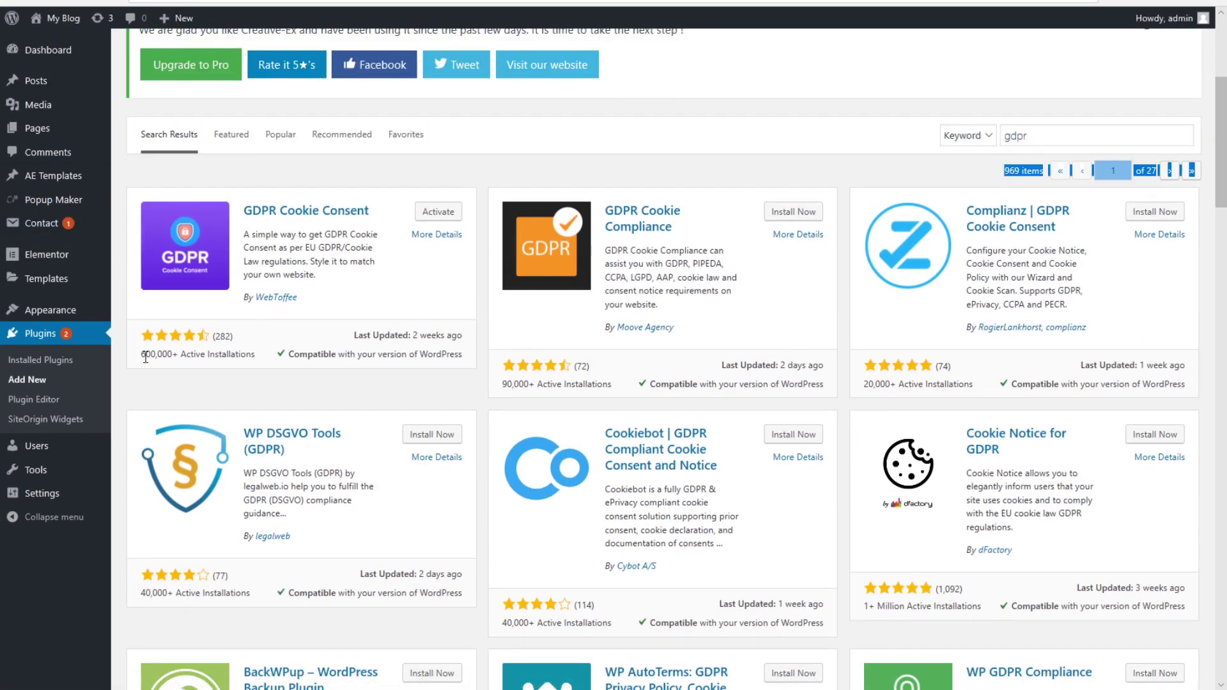
pyautogui.click(177, 375)
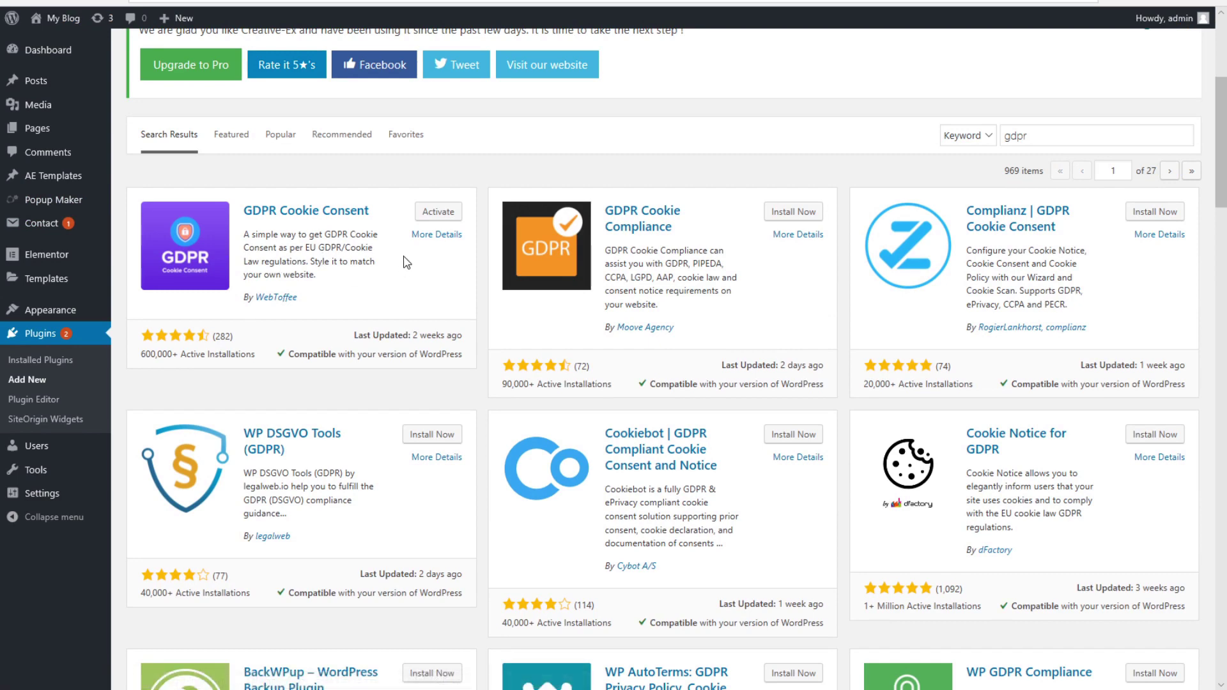
pyautogui.click(439, 212)
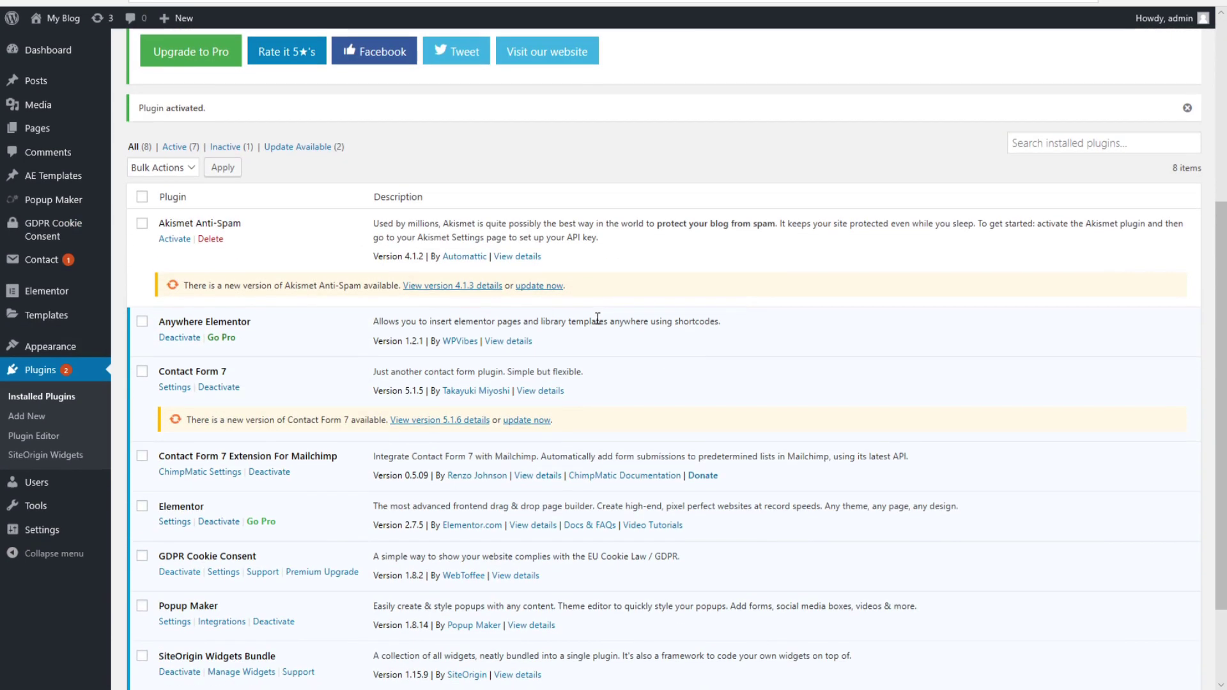
# - Locate GDPR Cookie Consent among the installed plugins and open its Cookie Law Settings page at the Cookie Bar options
pyautogui.scroll(-2, 597, 318)
pyautogui.moveTo(268, 453); pyautogui.dragTo(157, 451)
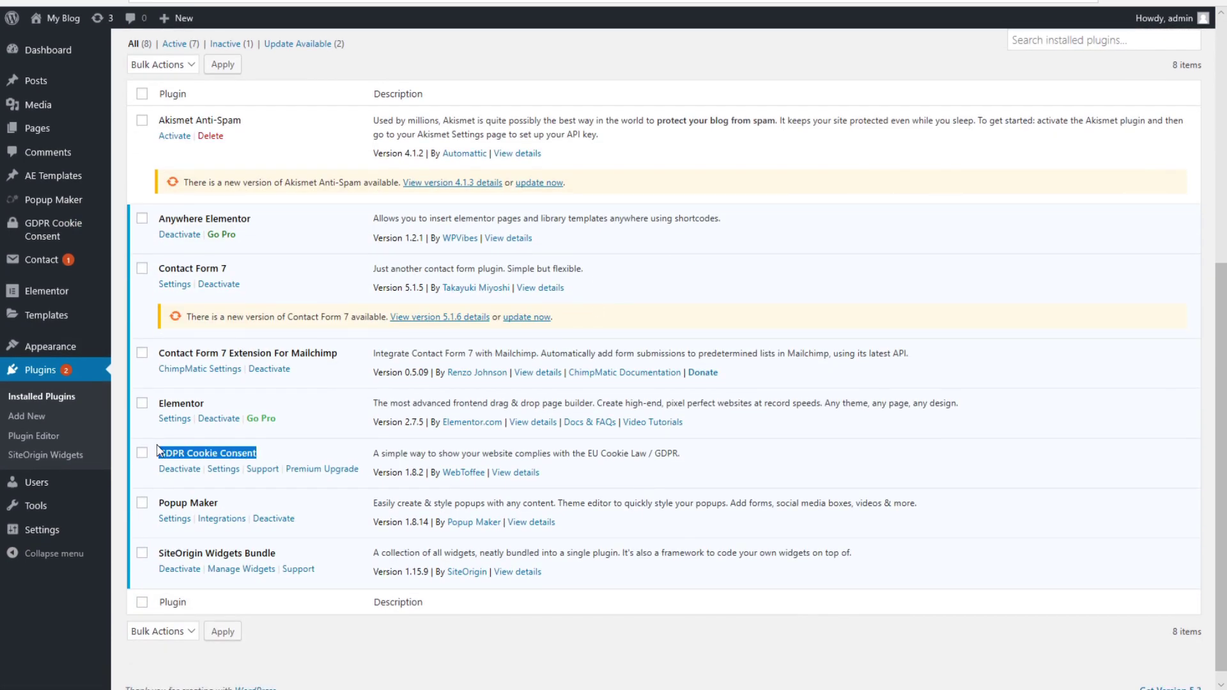
pyautogui.click(193, 443)
pyautogui.moveTo(259, 454)
pyautogui.mouseDown()
pyautogui.moveTo(160, 451)
pyautogui.moveTo(268, 459)
pyautogui.mouseUp()
pyautogui.click(268, 459)
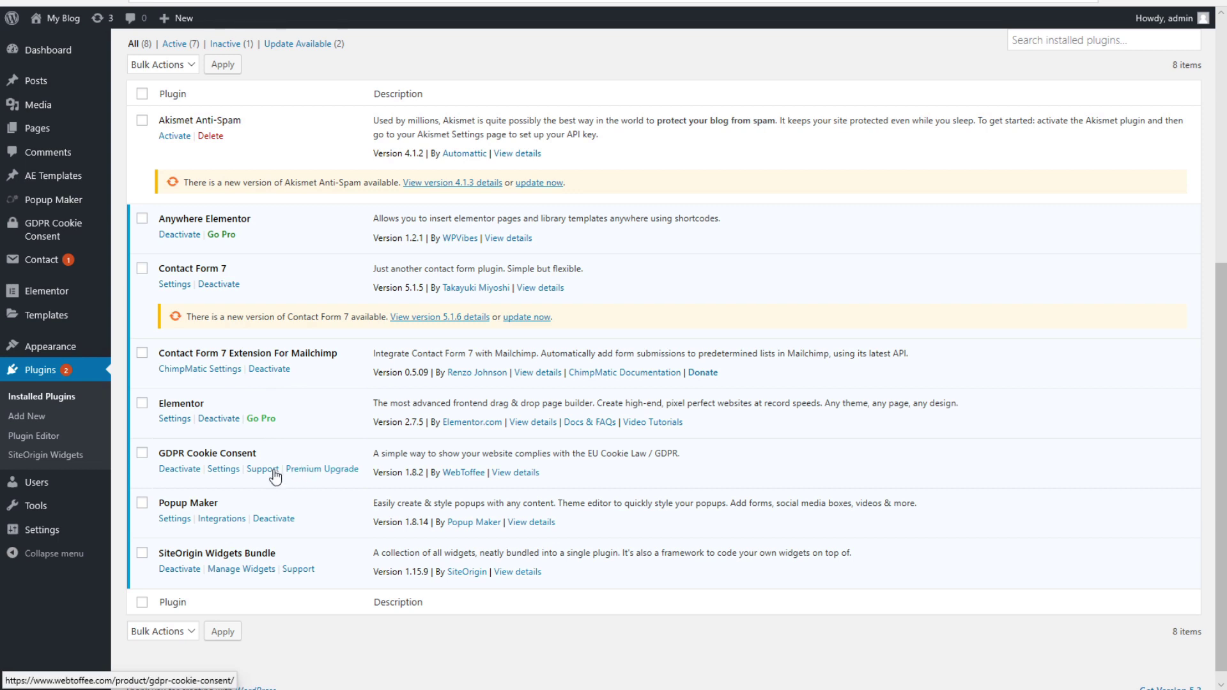
pyautogui.moveTo(50, 235)
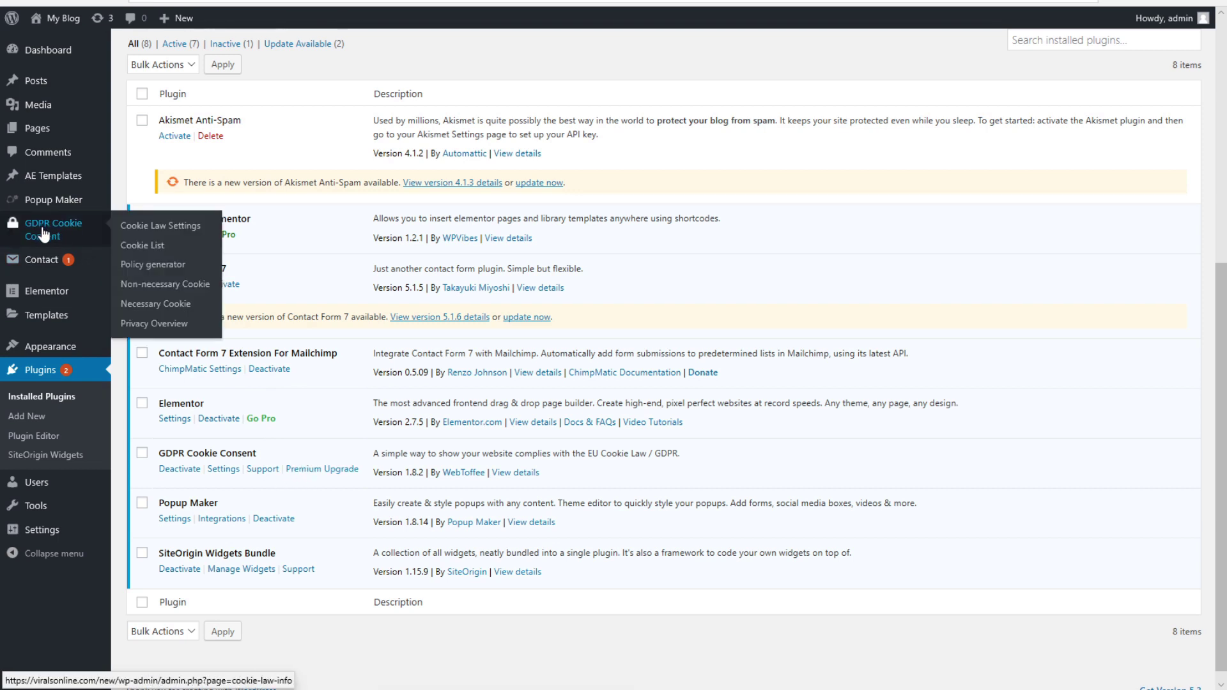
pyautogui.click(44, 235)
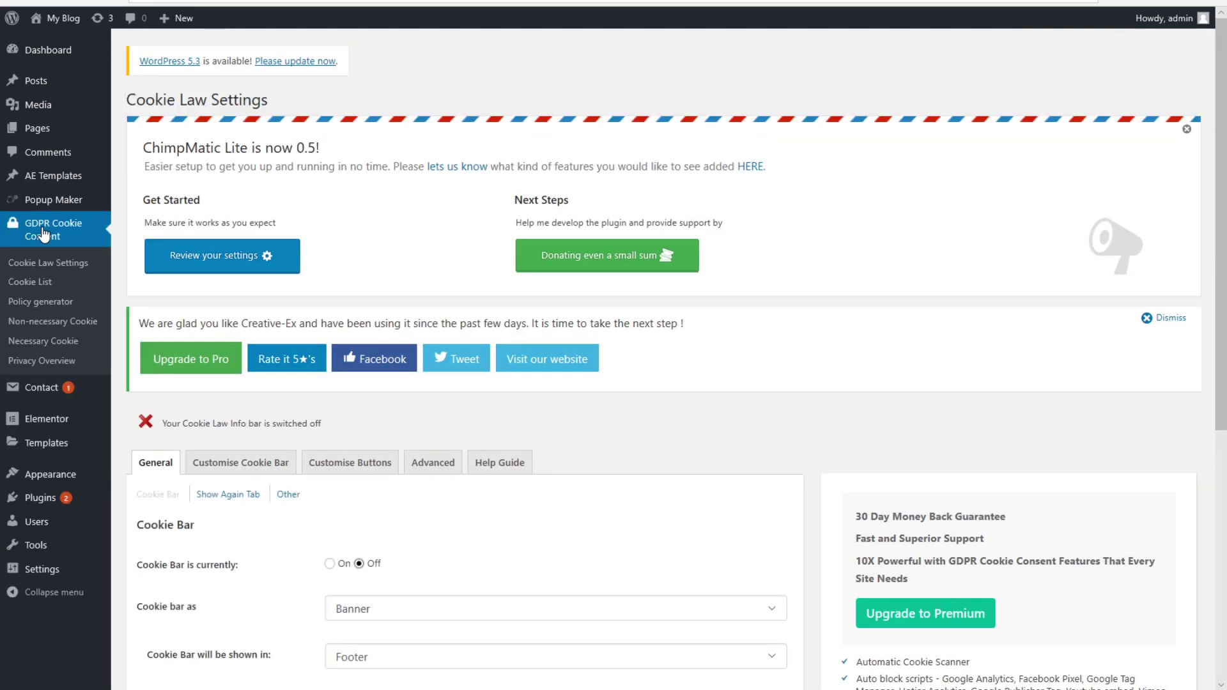
pyautogui.scroll(-3, 454, 496)
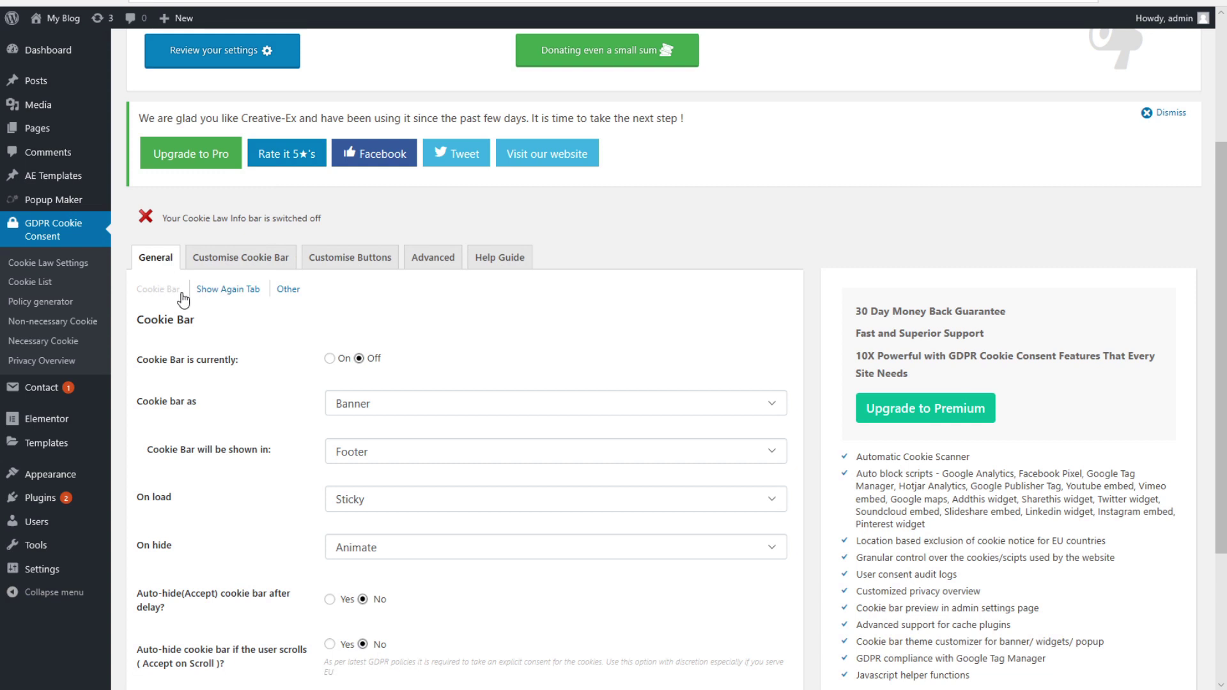
# - Examine the Accept button customisation options and the blog's front page, returning to the general Cookie Bar settings
pyautogui.click(350, 259)
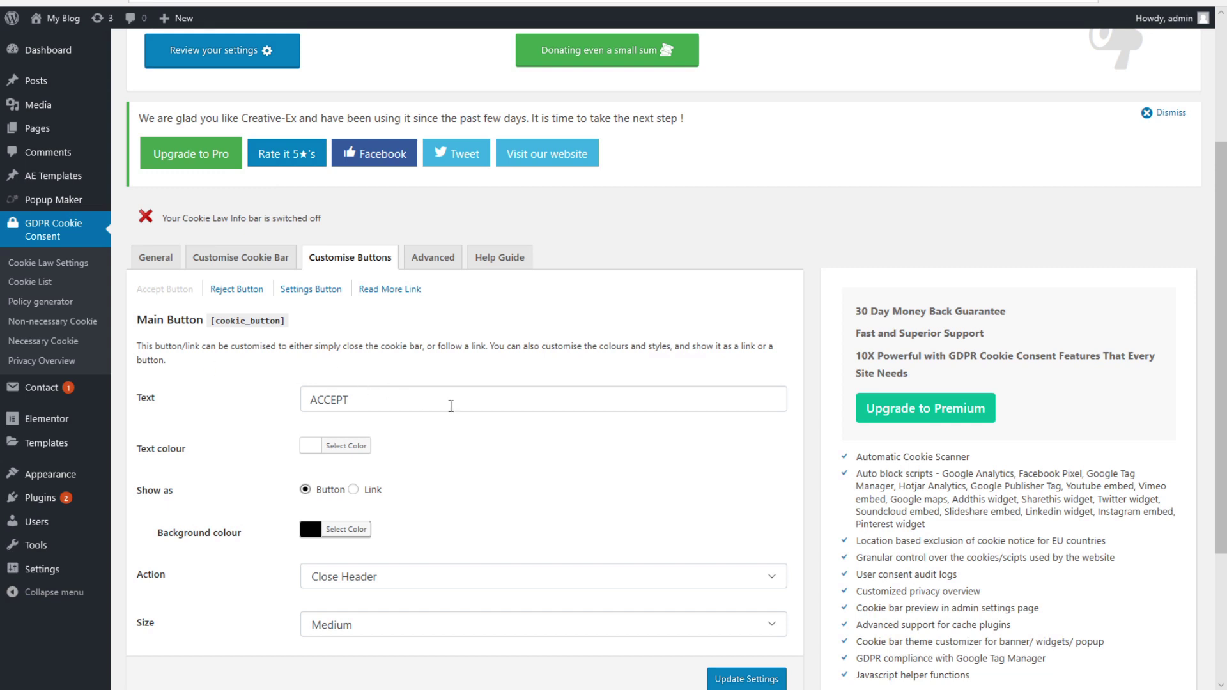
pyautogui.click(162, 264)
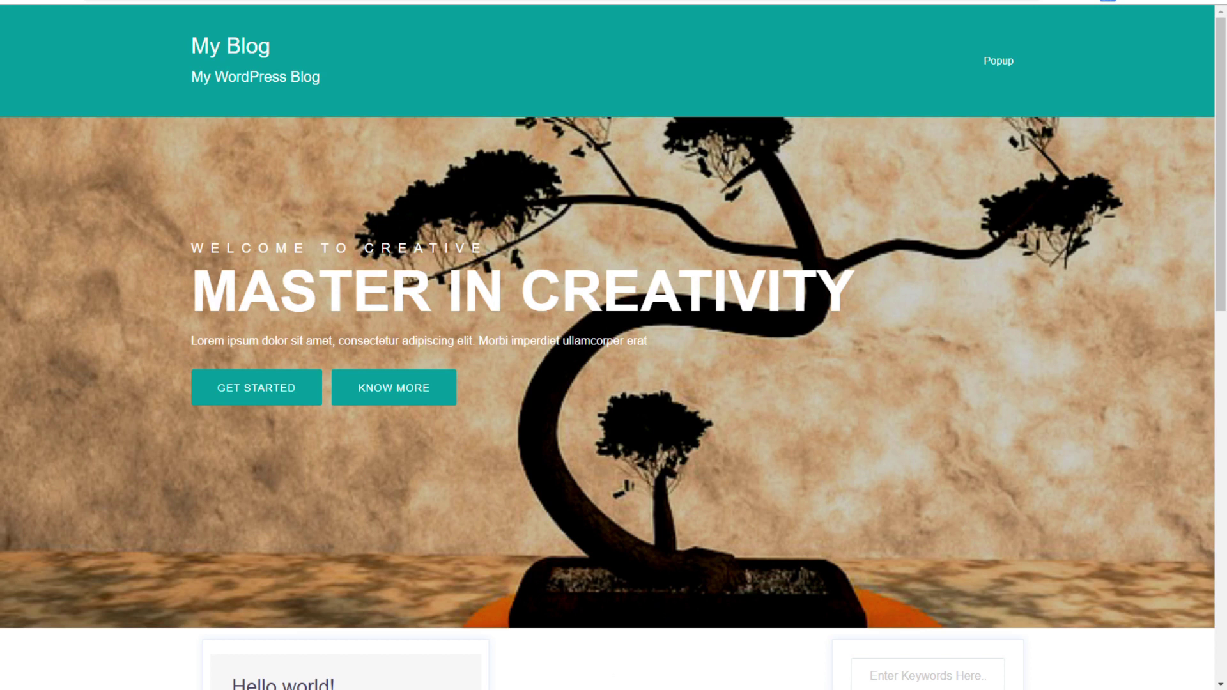
pyautogui.moveTo(412, 689)
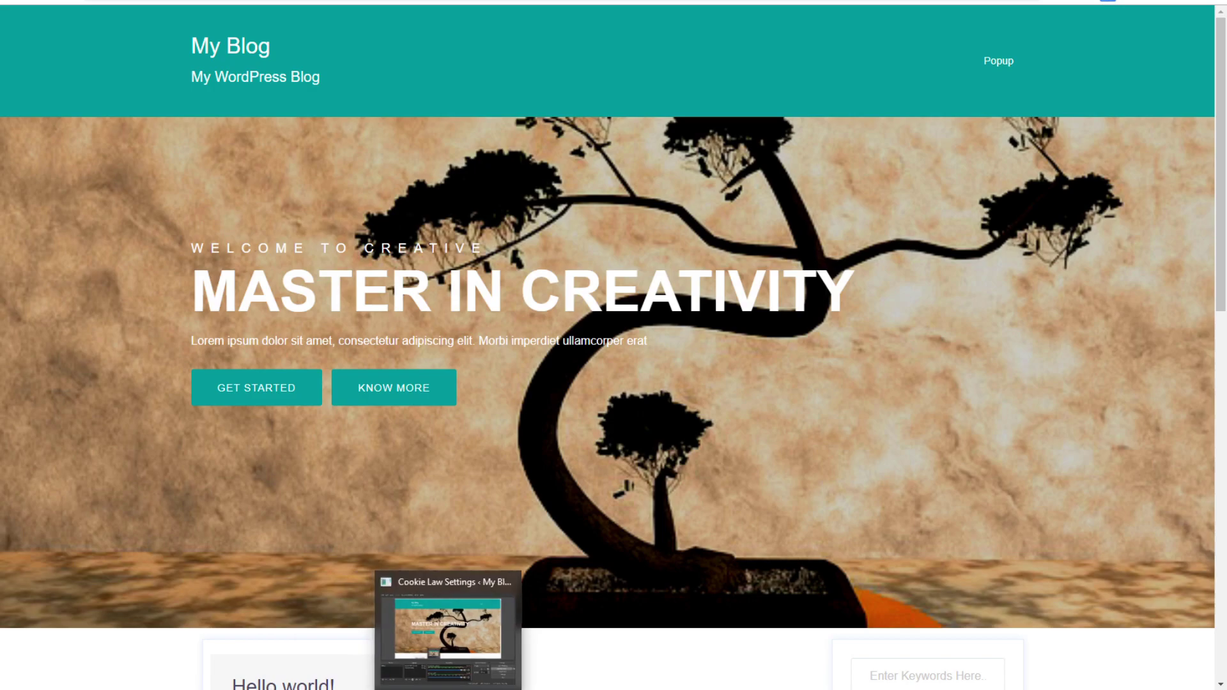
pyautogui.click(452, 584)
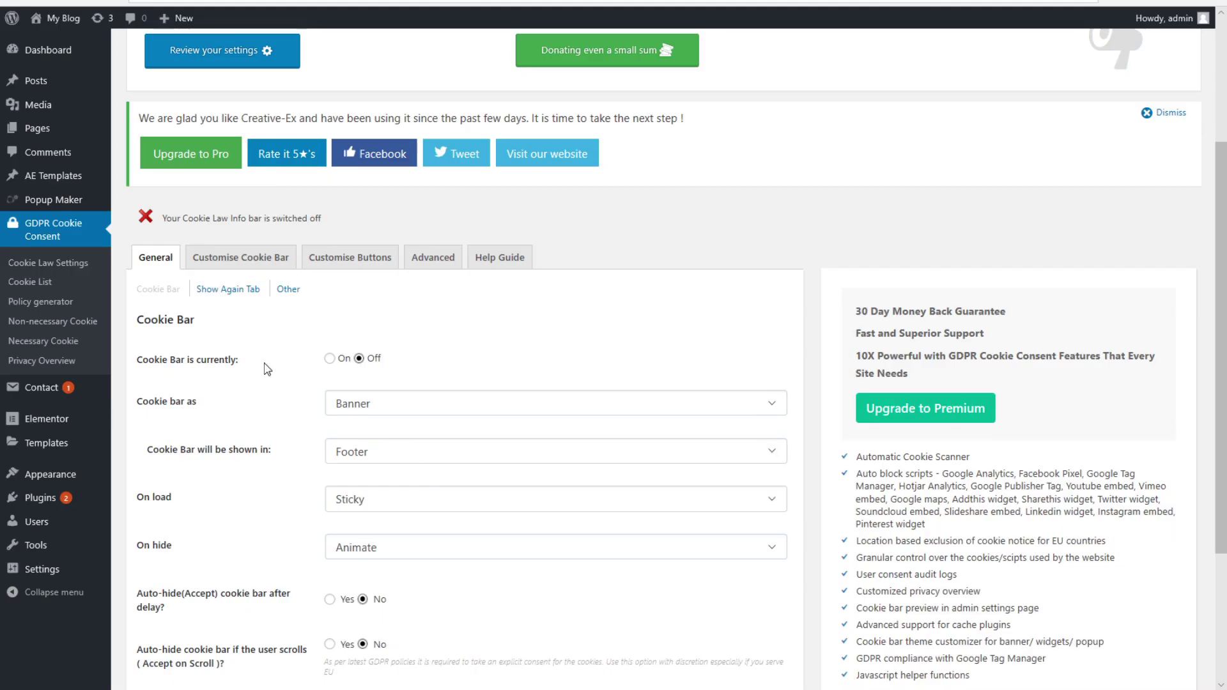
# - Switch the cookie bar on, keep its type as Banner, and save the settings
pyautogui.click(329, 358)
pyautogui.scroll(-3, 550, 397)
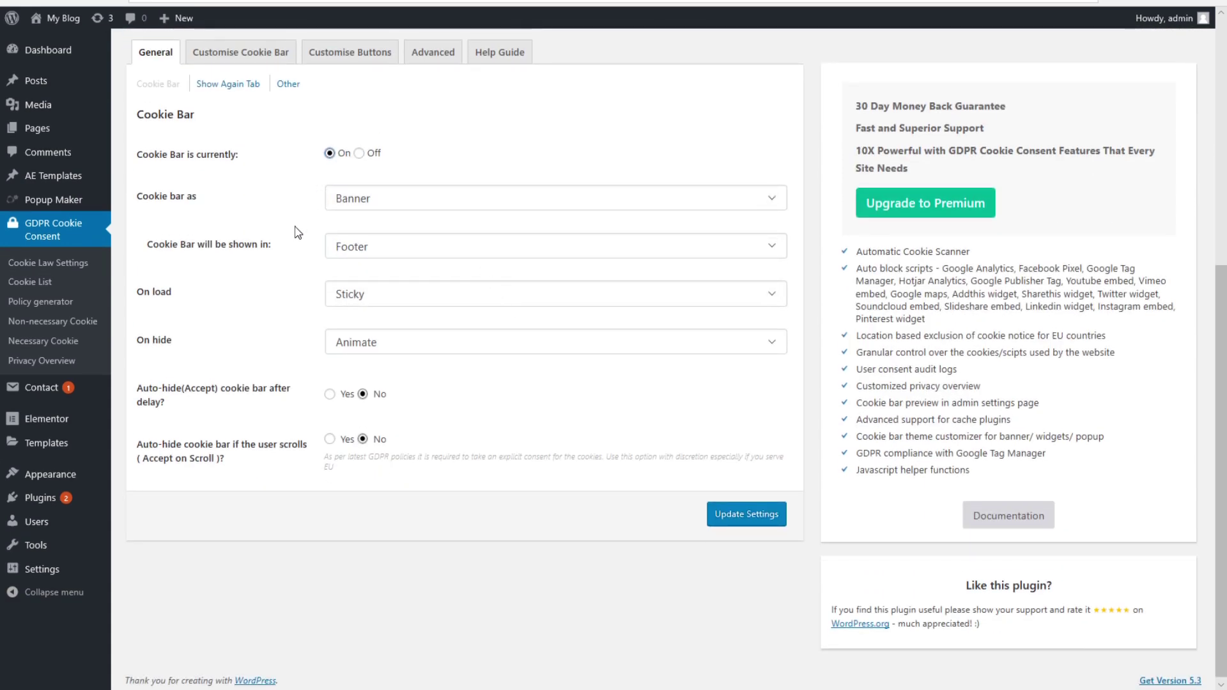
pyautogui.click(370, 203)
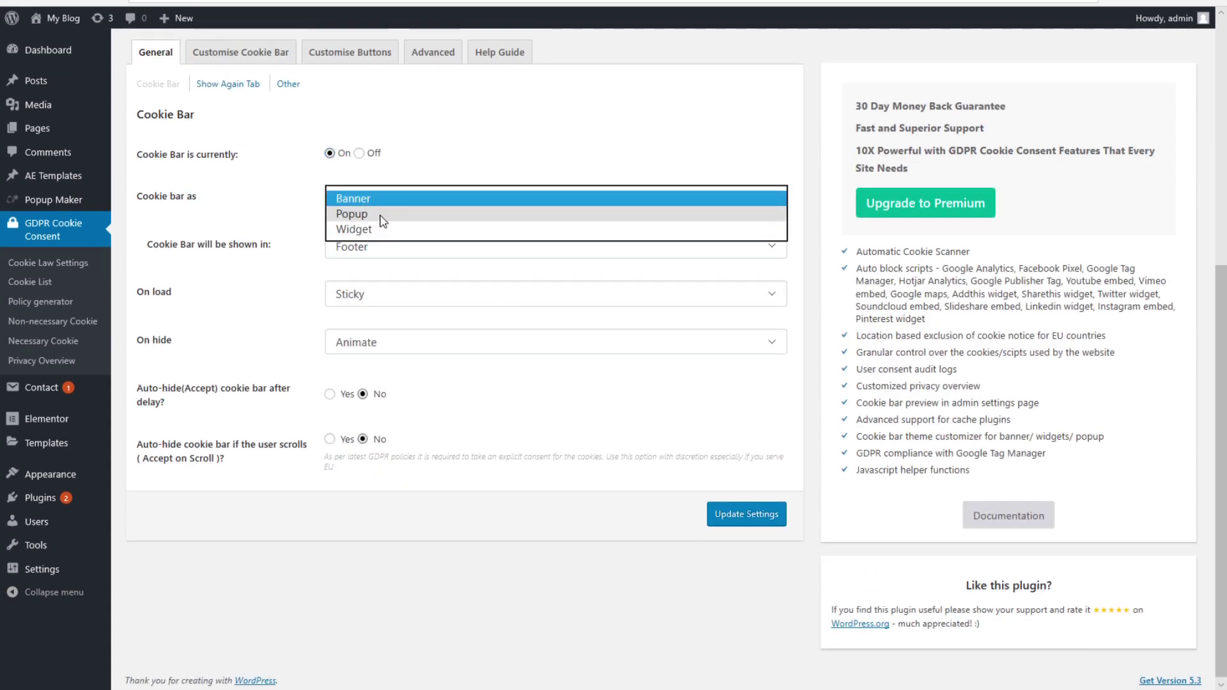
pyautogui.click(402, 546)
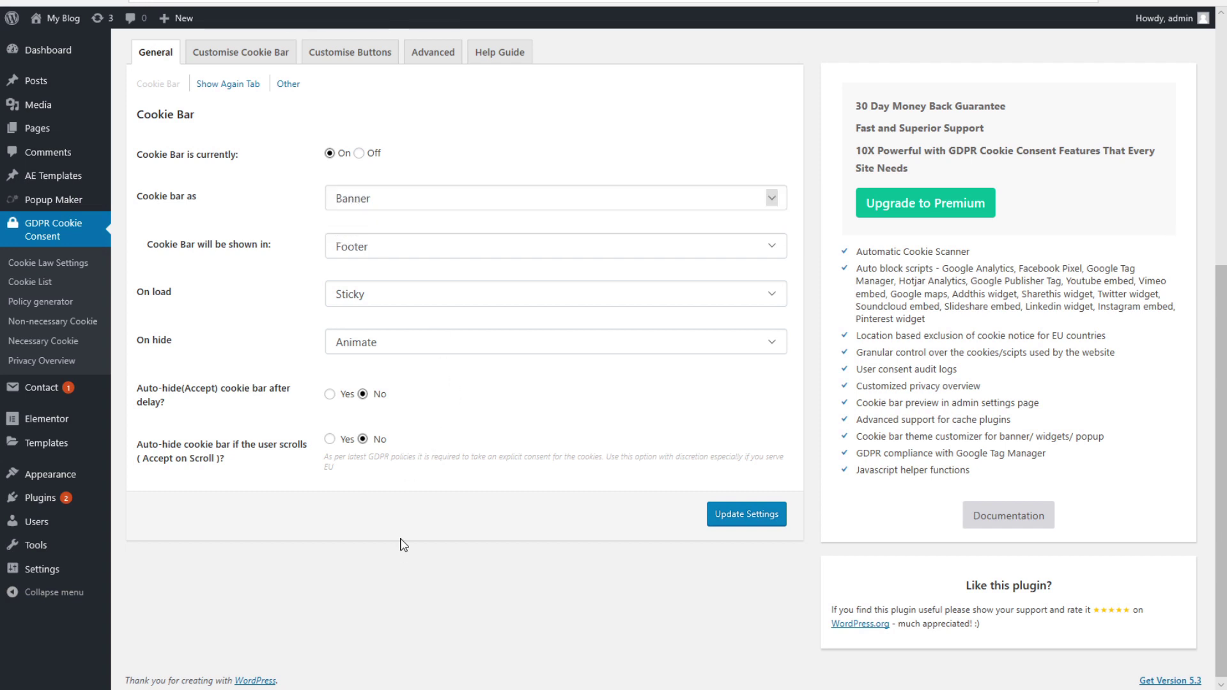
pyautogui.click(743, 519)
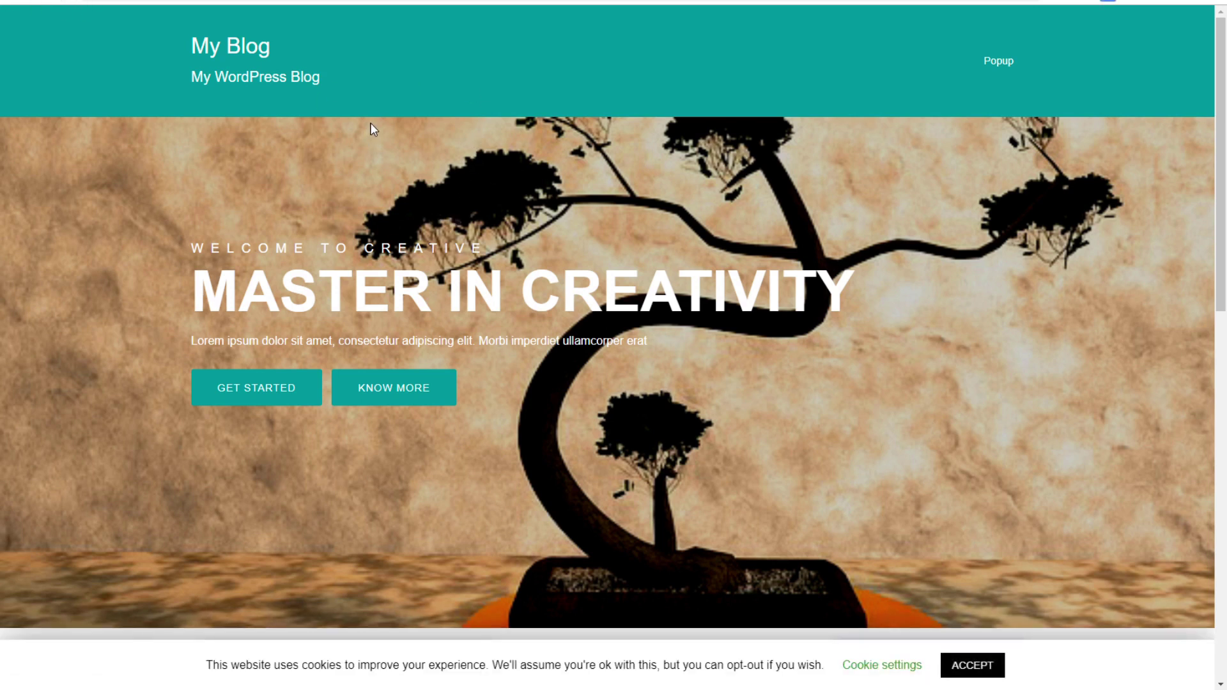
# - Examine the cookie banner's message on the blog's front page and the full Privacy Overview text in its cookie settings
pyautogui.moveTo(206, 664); pyautogui.dragTo(755, 664)
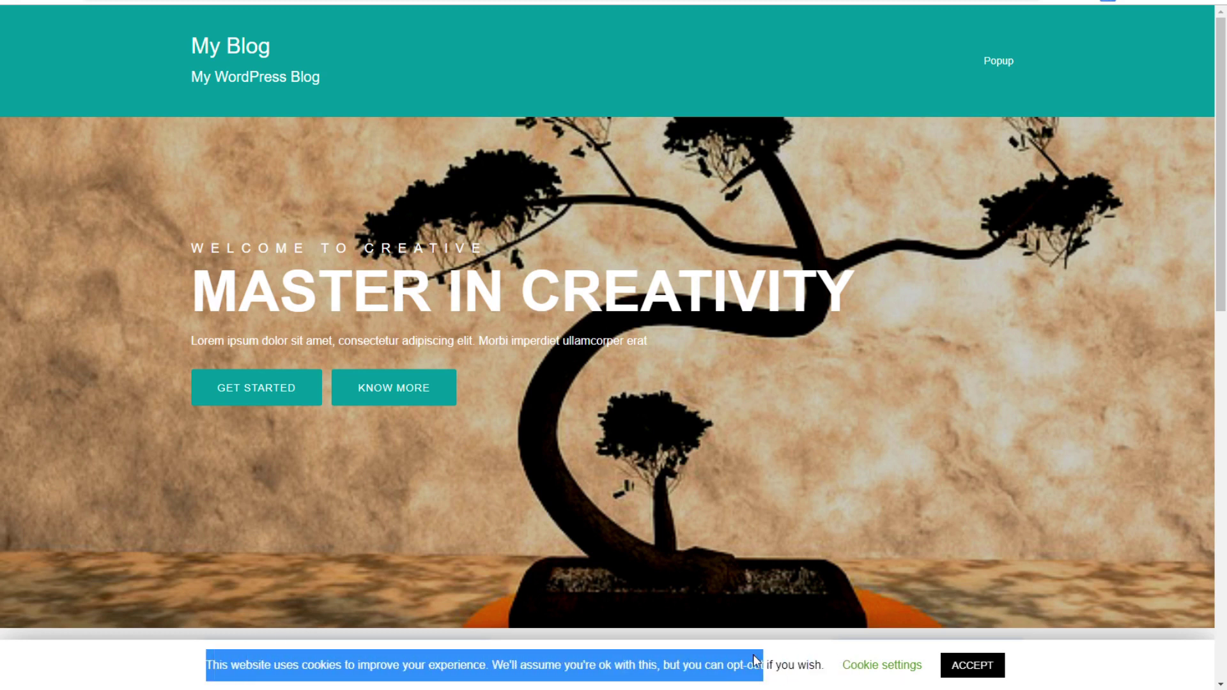
pyautogui.click(675, 661)
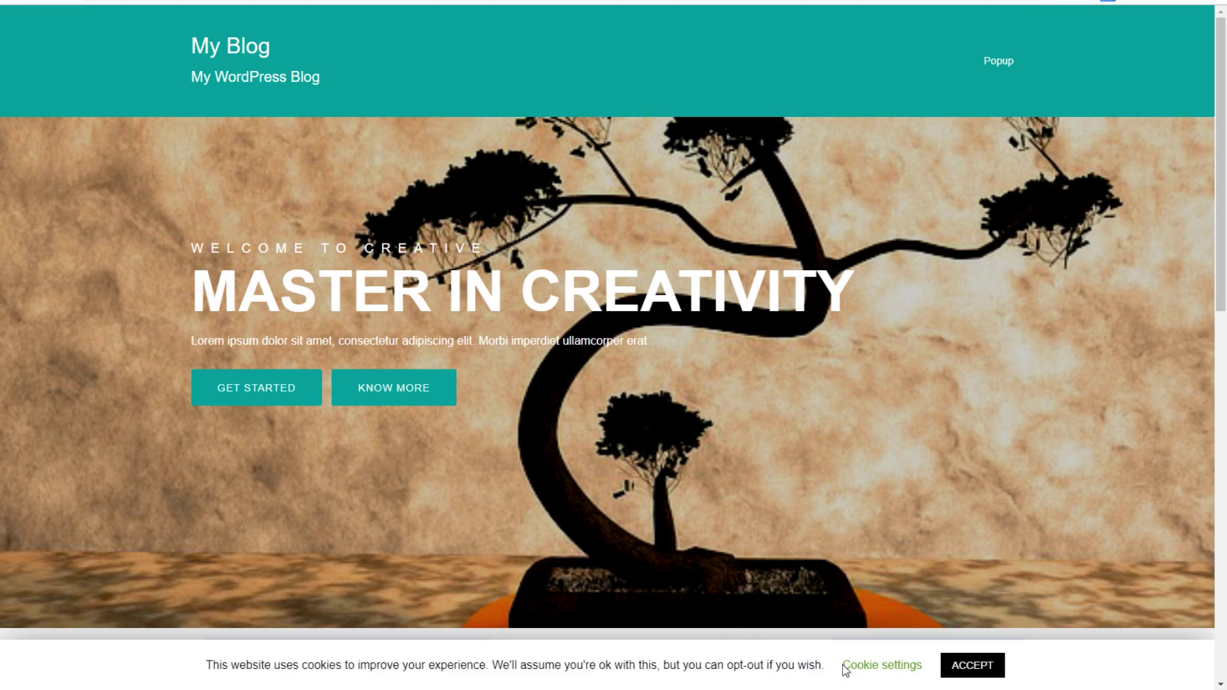
pyautogui.click(888, 668)
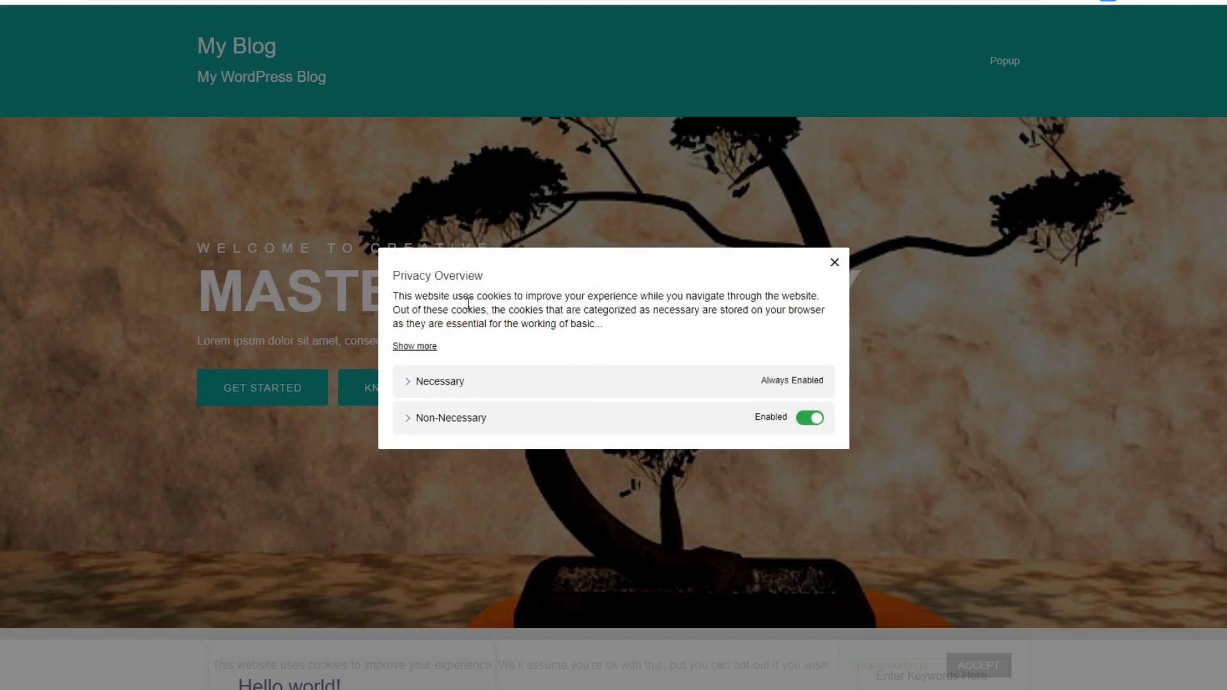
pyautogui.click(425, 346)
pyautogui.moveTo(458, 356); pyautogui.dragTo(389, 275)
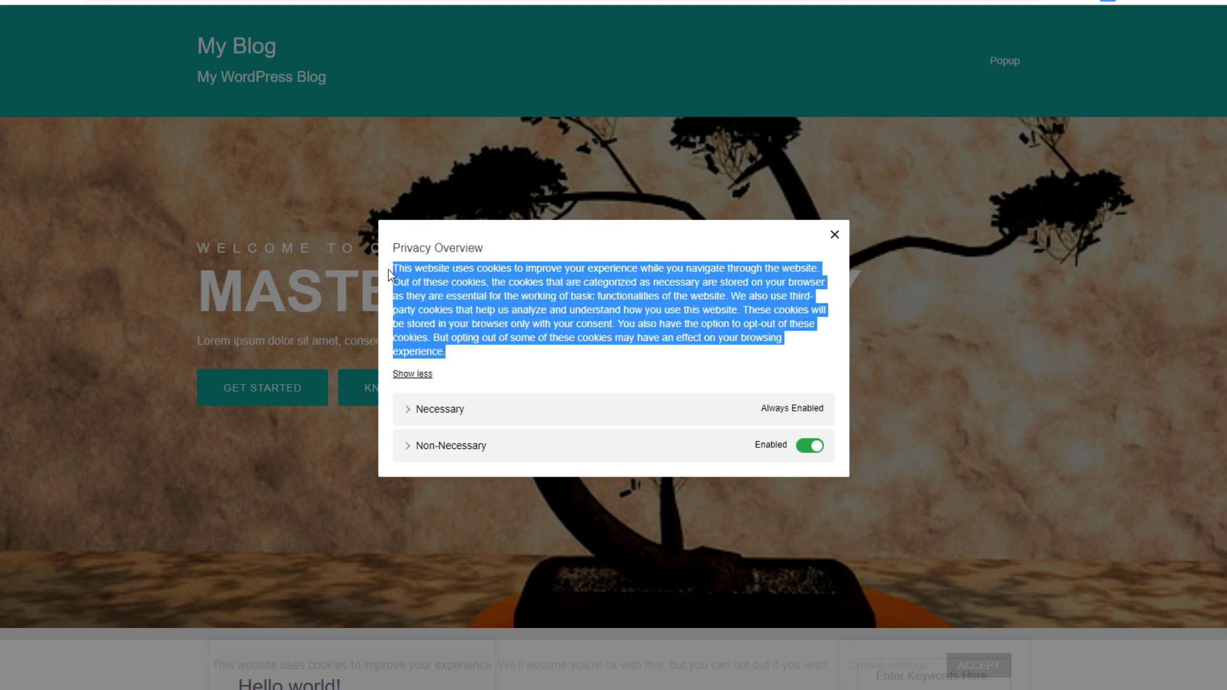
pyautogui.click(441, 324)
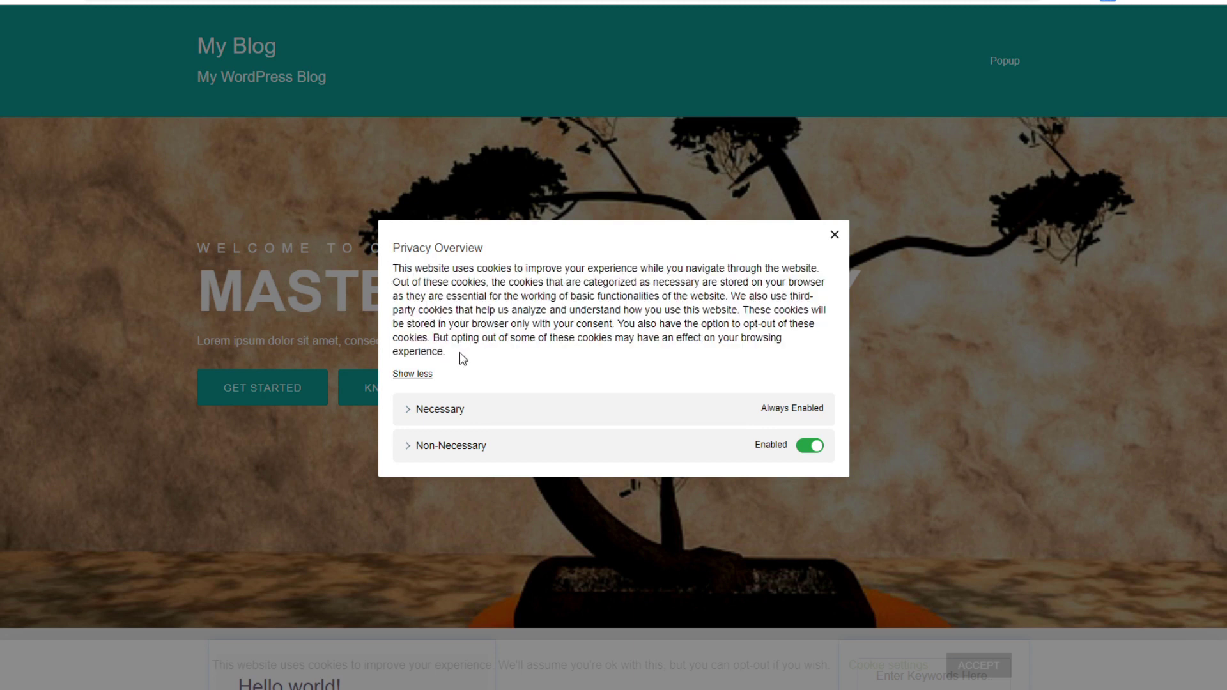
# - Expand the Necessary and Non-Necessary cookie categories, try the Non-Necessary toggle, and close the Privacy Overview
pyautogui.click(430, 415)
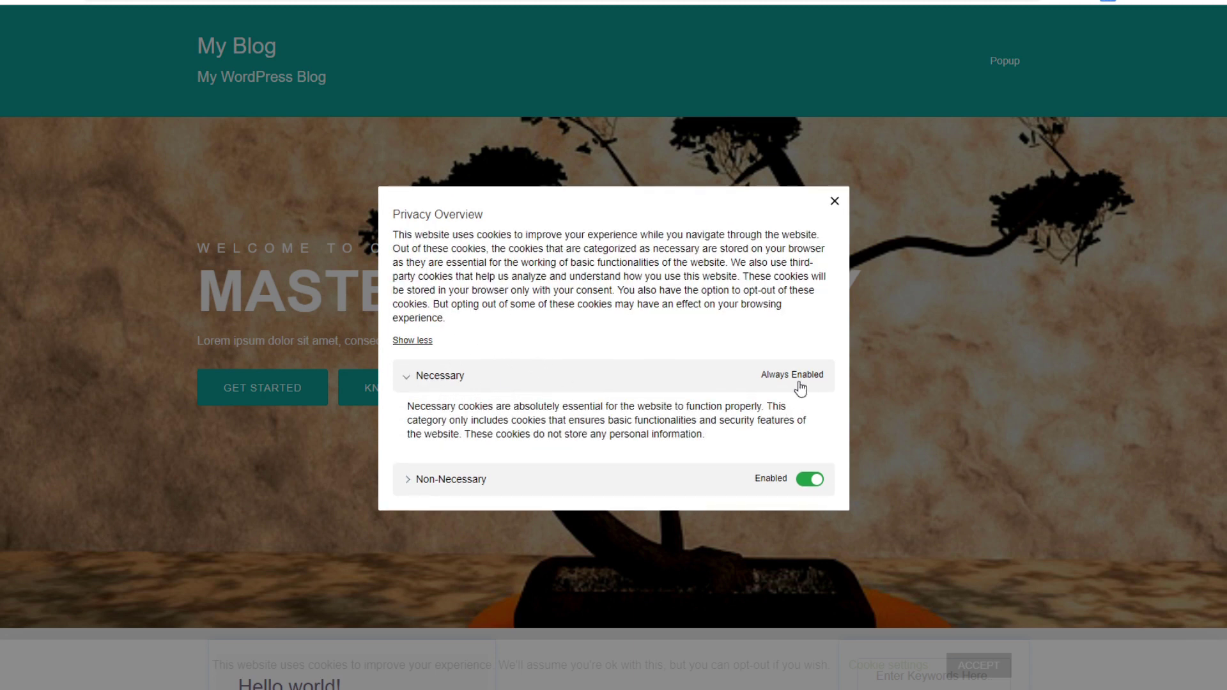
pyautogui.click(474, 487)
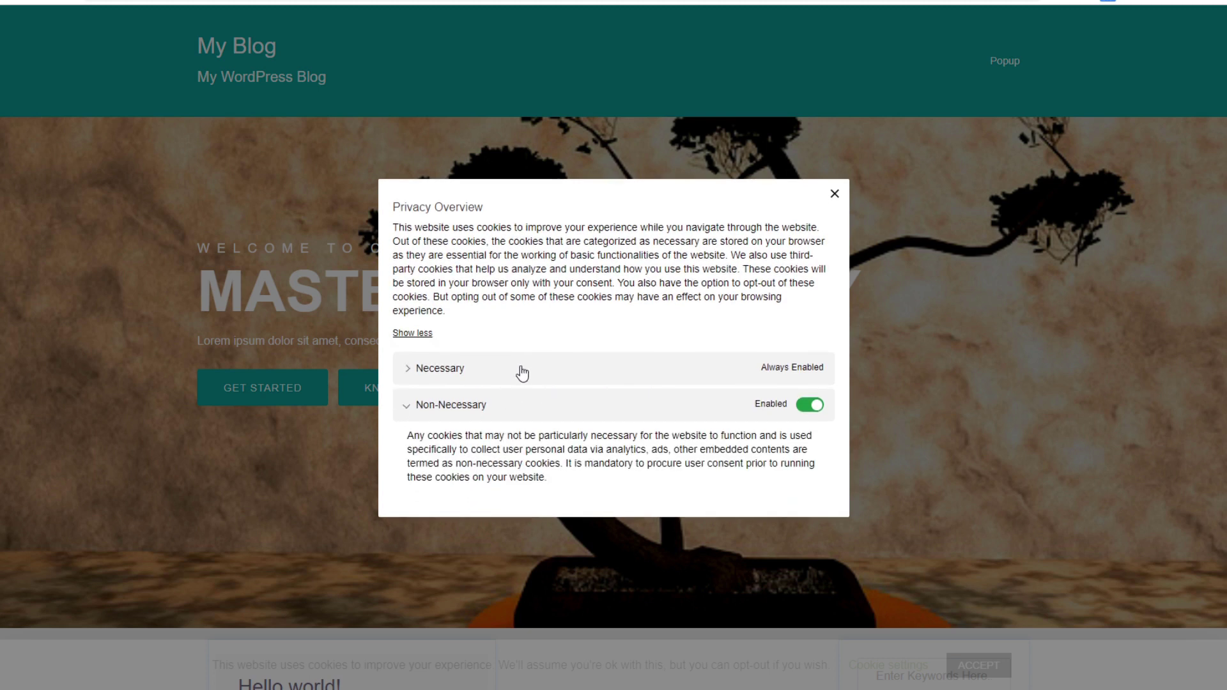
pyautogui.click(812, 408)
pyautogui.click(811, 406)
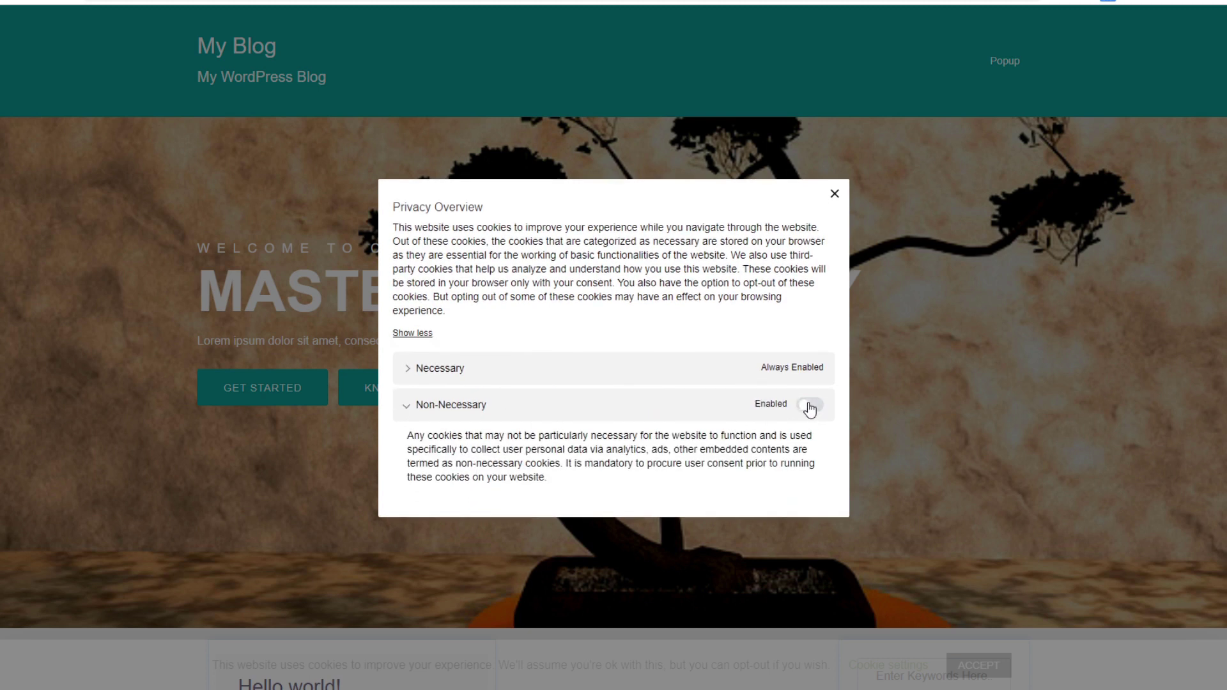
pyautogui.click(835, 193)
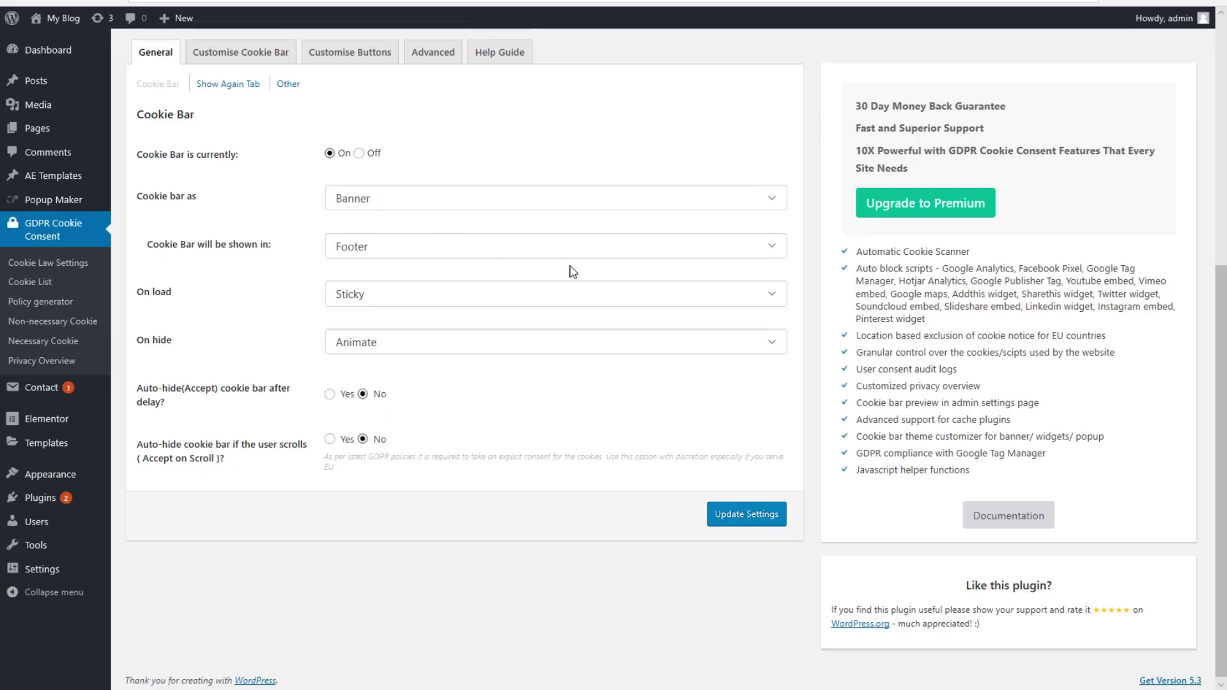
# - Change the cookie bar type to Popup, save the settings, and check the notice on the blog's front page
pyautogui.click(388, 247)
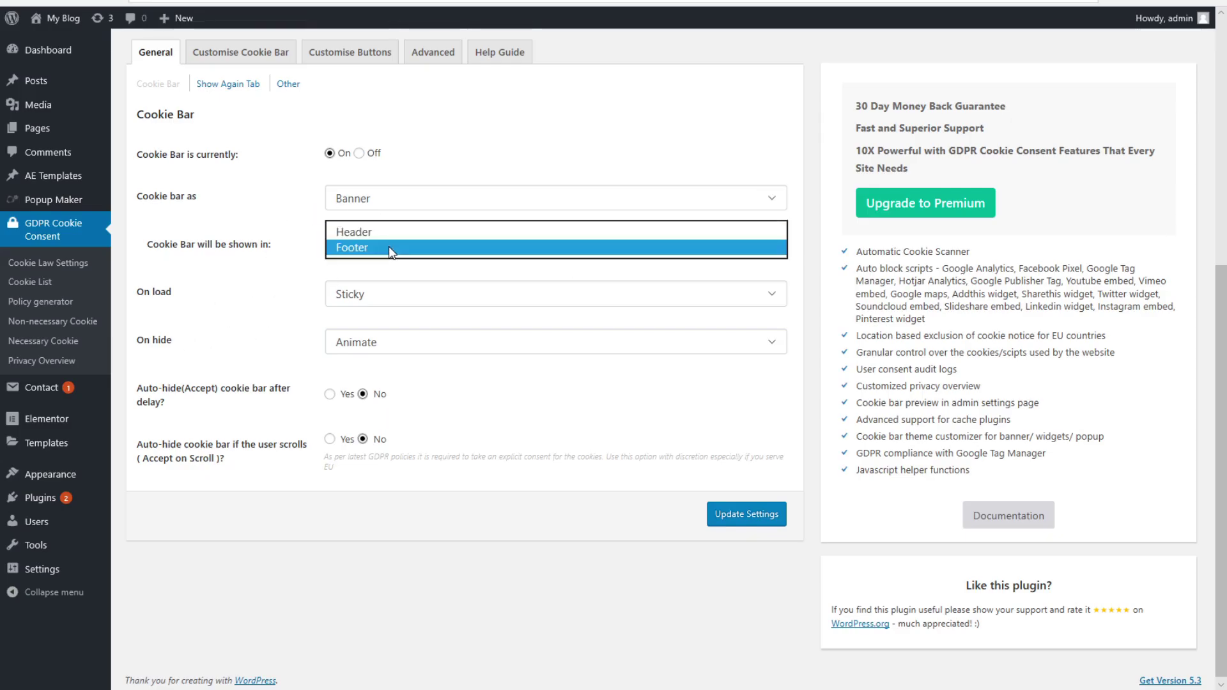
pyautogui.click(460, 156)
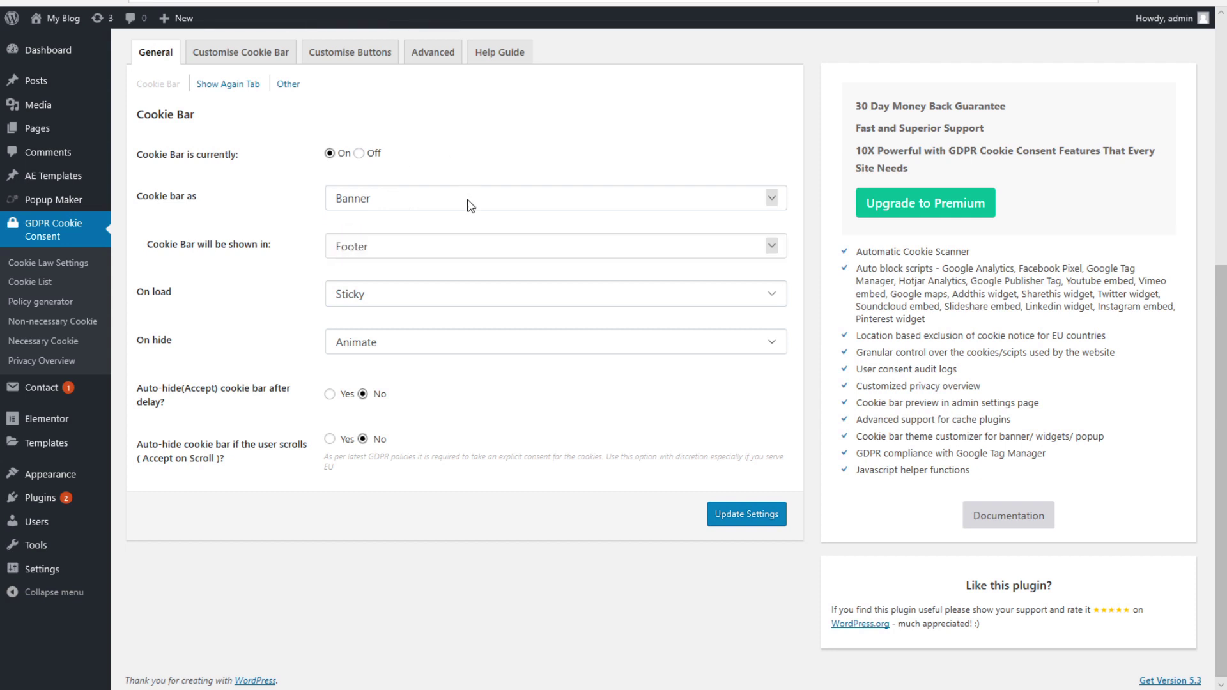
pyautogui.click(371, 203)
pyautogui.click(368, 215)
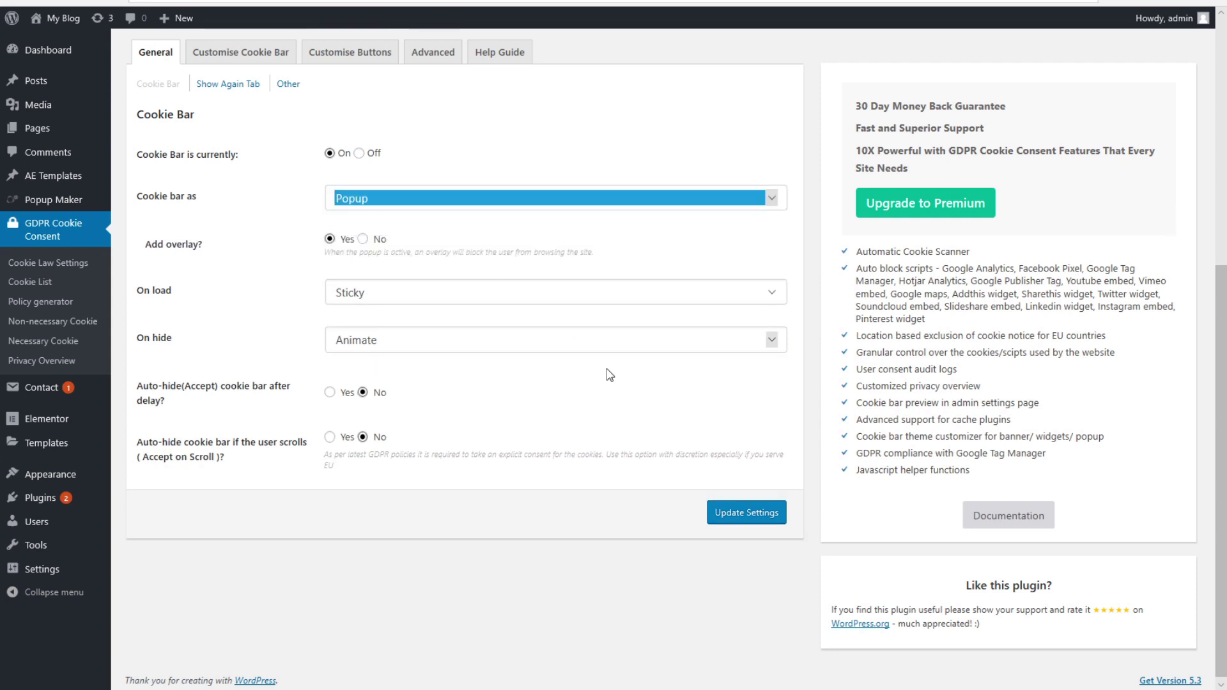
pyautogui.click(757, 515)
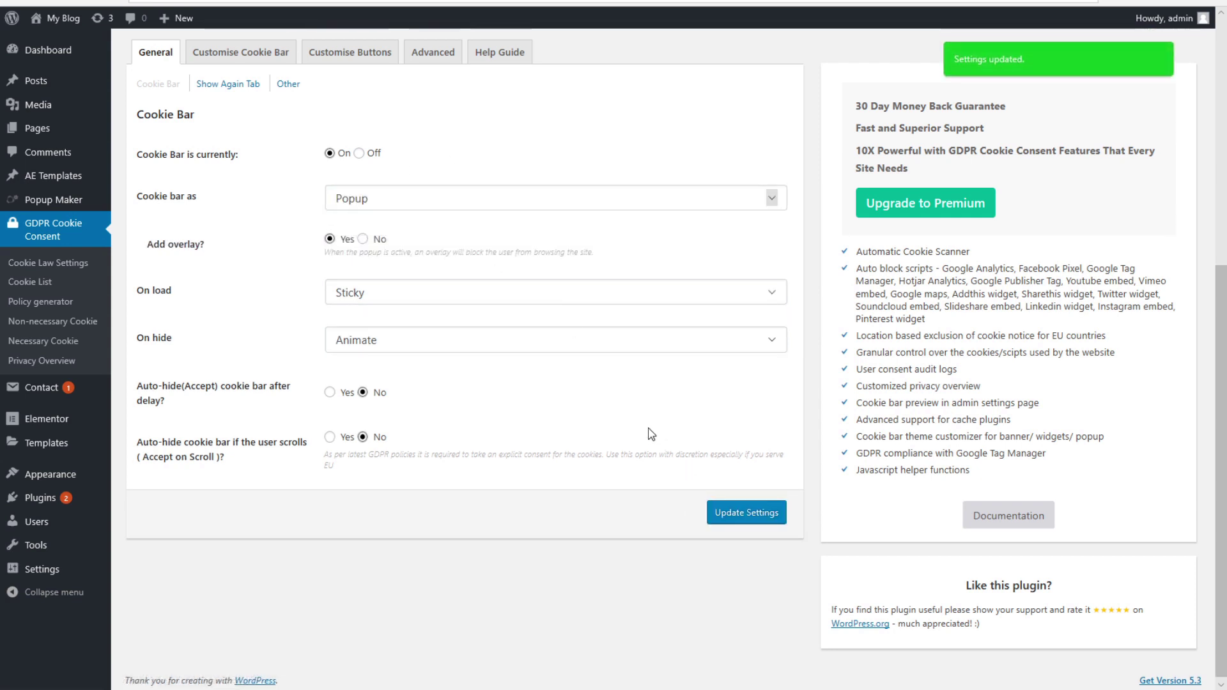
pyautogui.hotkey('ctrl', 'Tab')
pyautogui.click(70, 2)
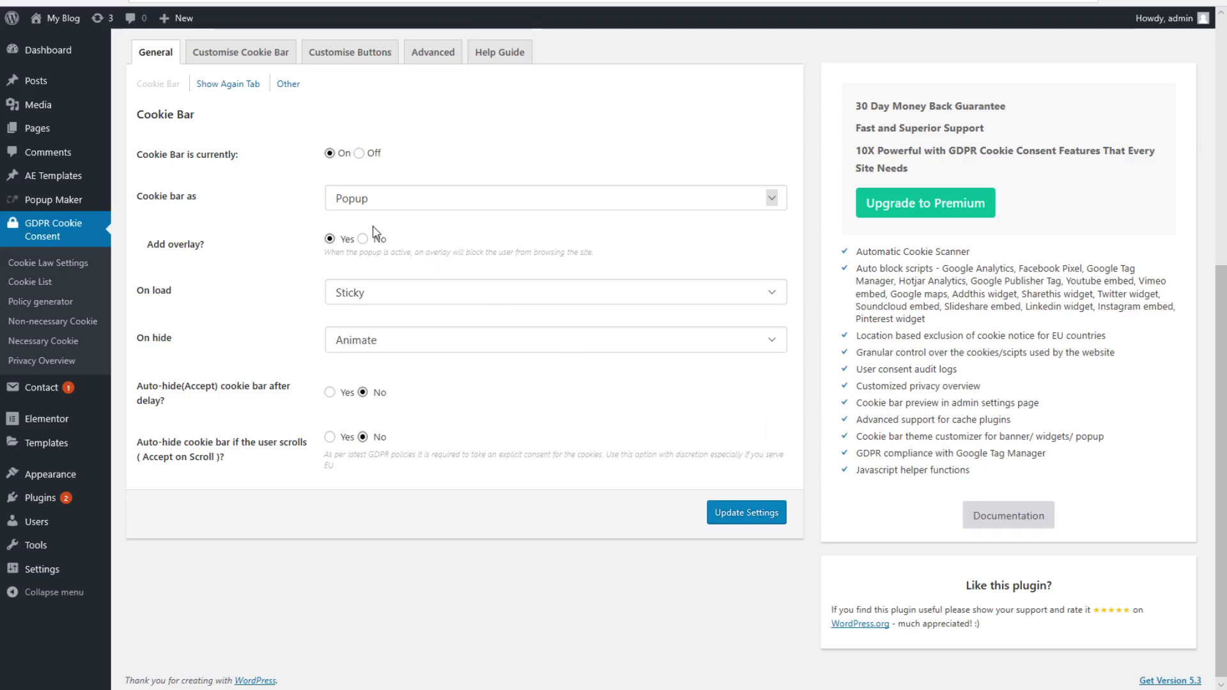
# - Change the cookie bar type to Widget, save the settings, and reload the blog's front page to check it
pyautogui.click(391, 198)
pyautogui.click(353, 215)
pyautogui.click(746, 513)
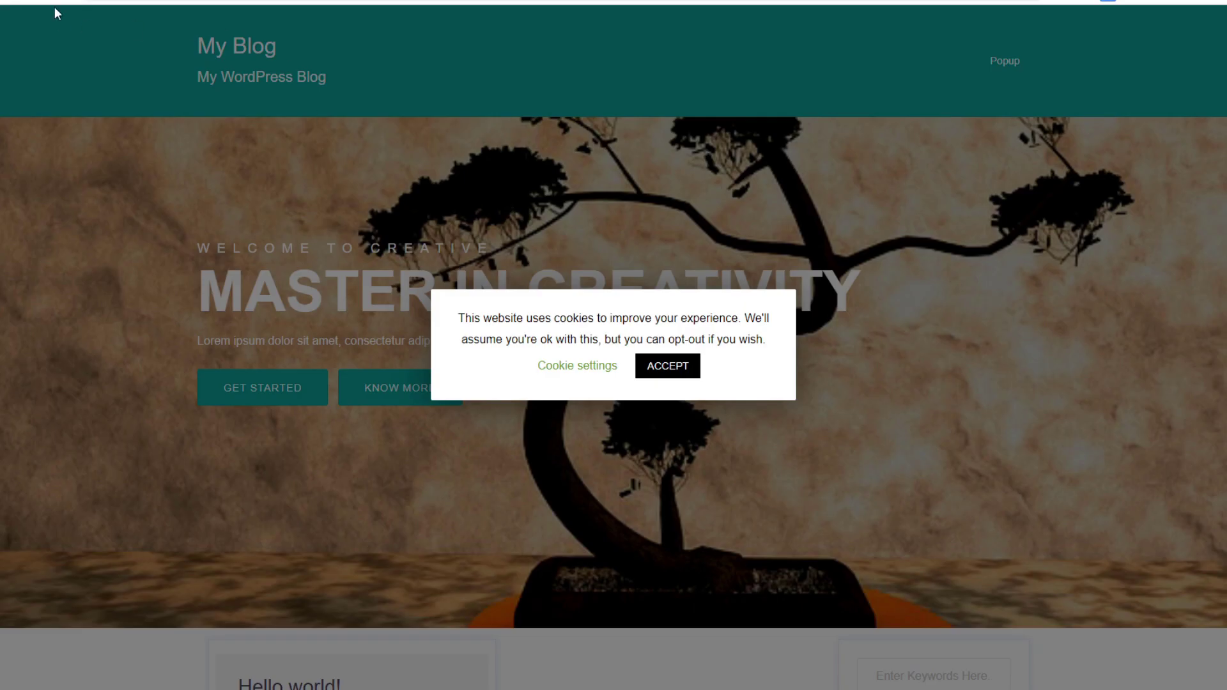
pyautogui.click(57, 9)
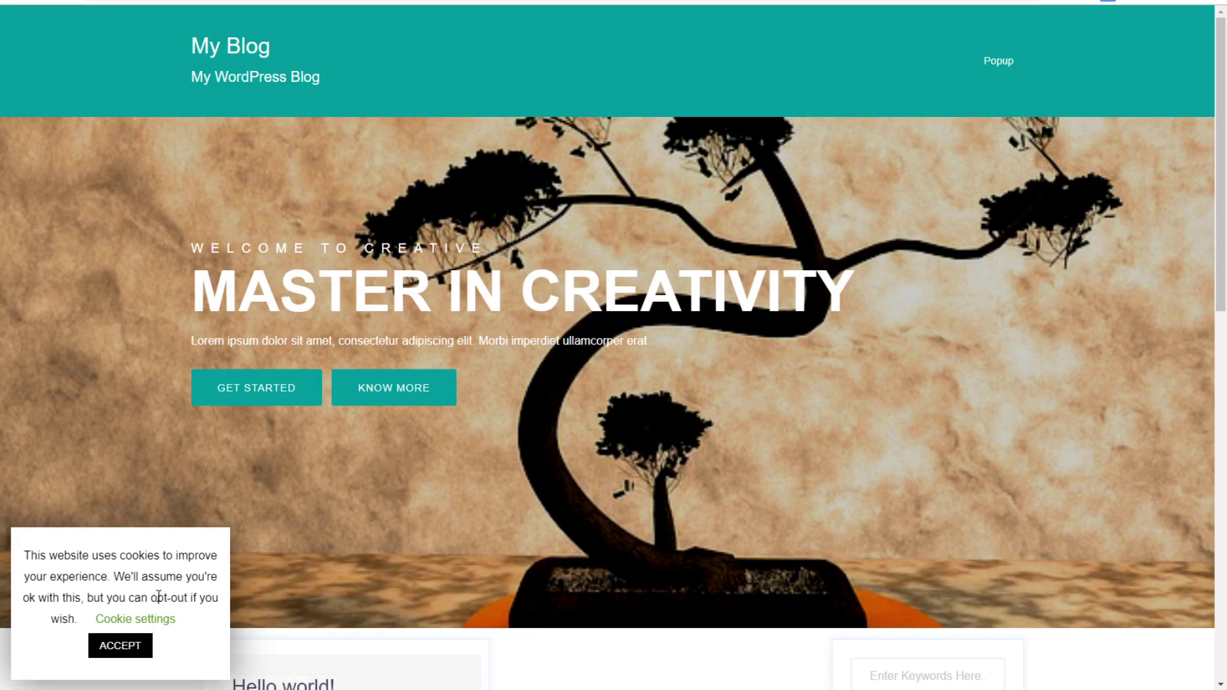
# - Change the cookie bar type to Banner, review the auto-hide options, and save the settings
pyautogui.moveTo(198, 627); pyautogui.dragTo(48, 553)
pyautogui.click(78, 570)
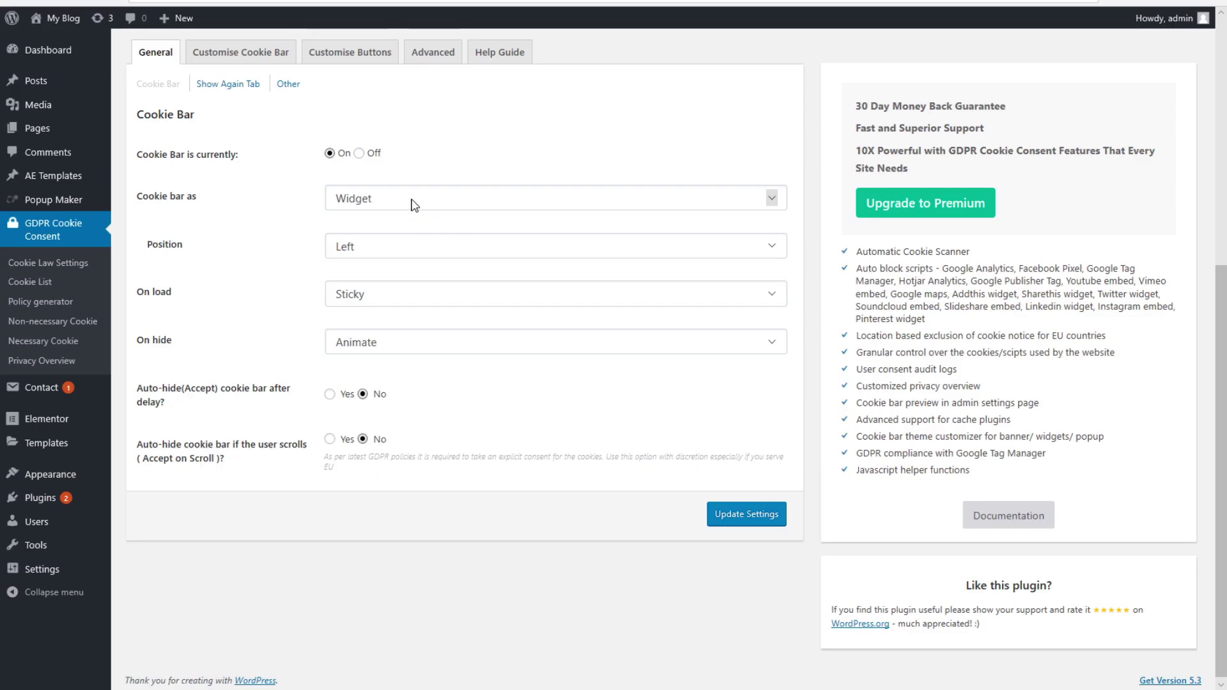
pyautogui.click(408, 201)
pyautogui.click(364, 165)
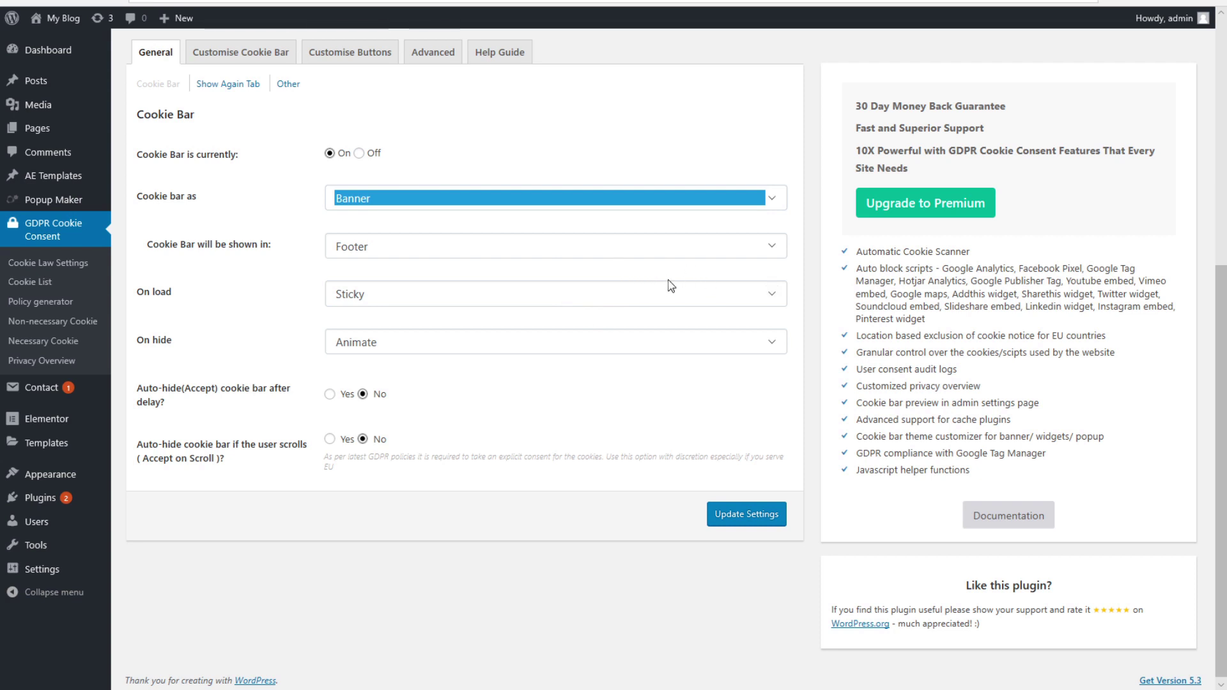
pyautogui.click(263, 438)
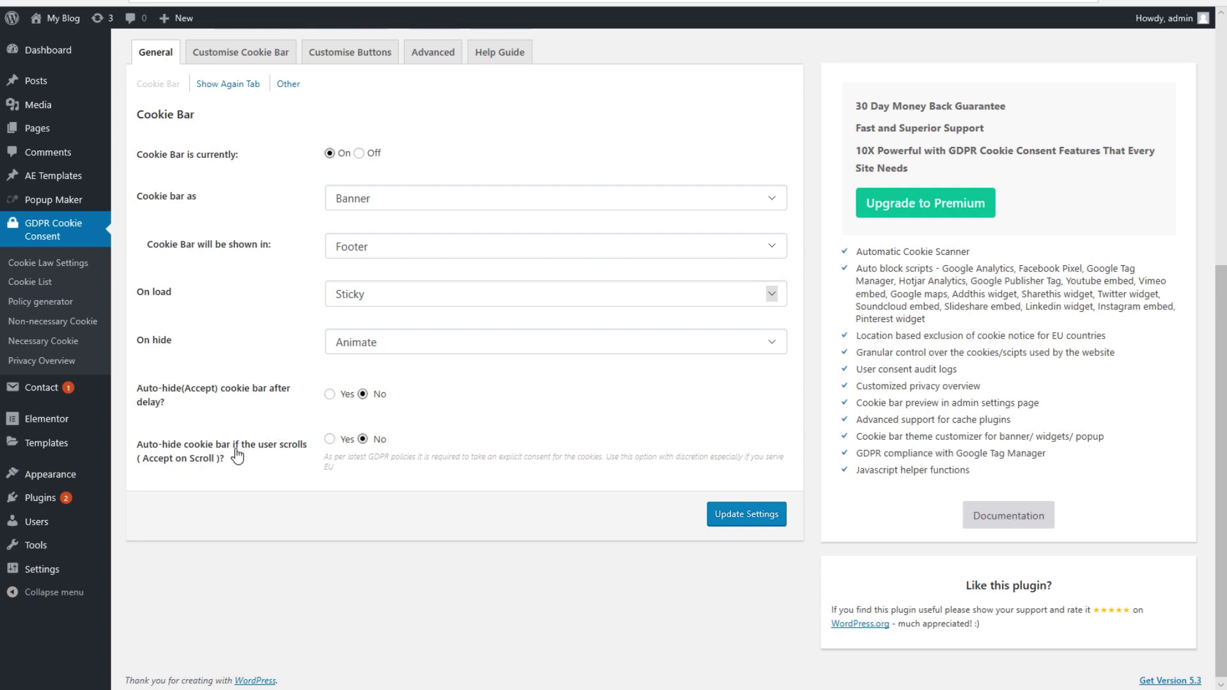
pyautogui.moveTo(236, 465); pyautogui.dragTo(137, 390)
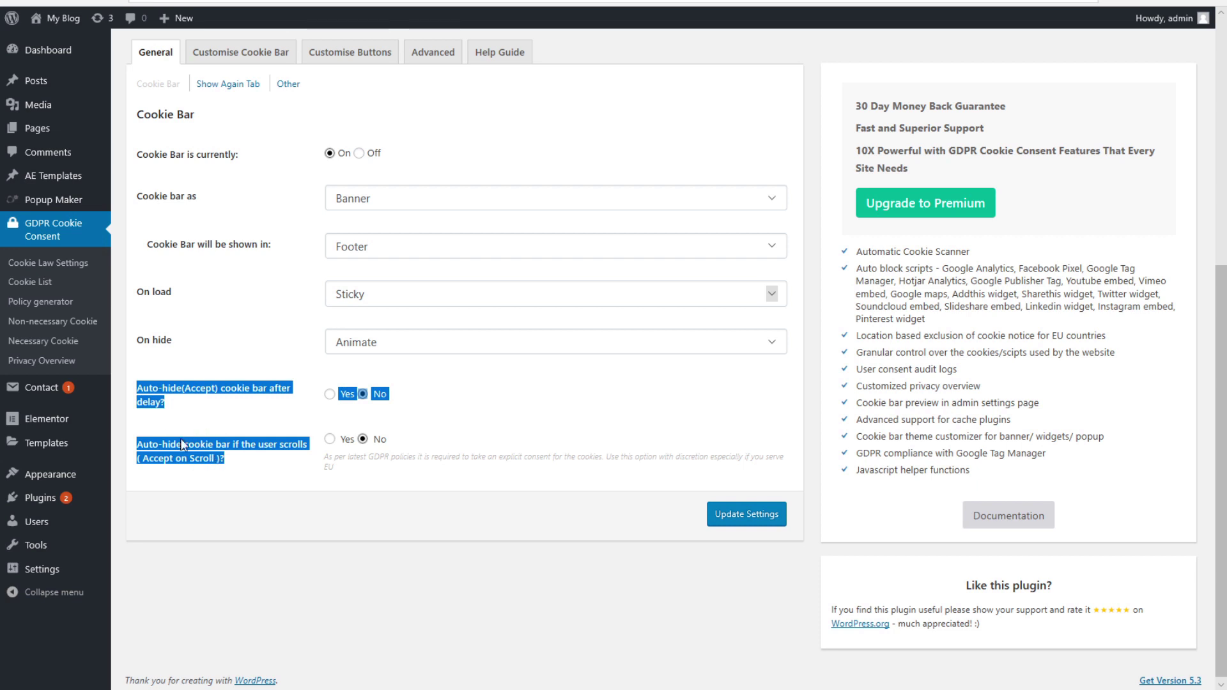
pyautogui.click(332, 573)
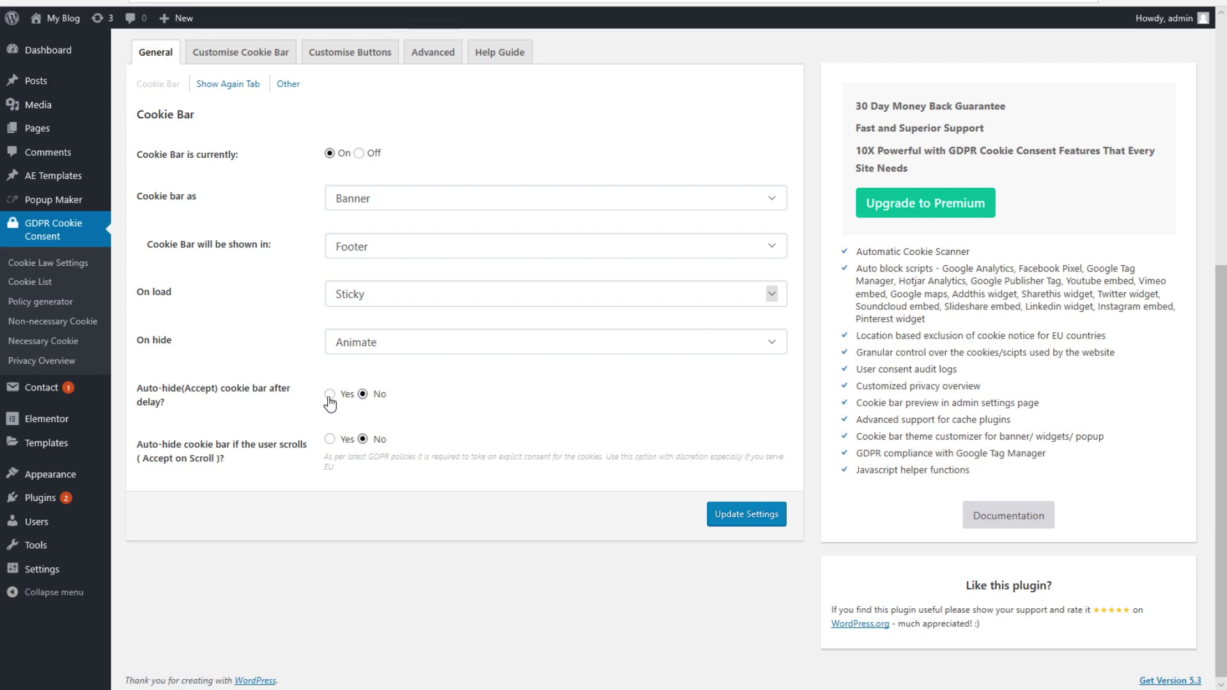
pyautogui.scroll(3, 322, 448)
pyautogui.scroll(-3, 322, 440)
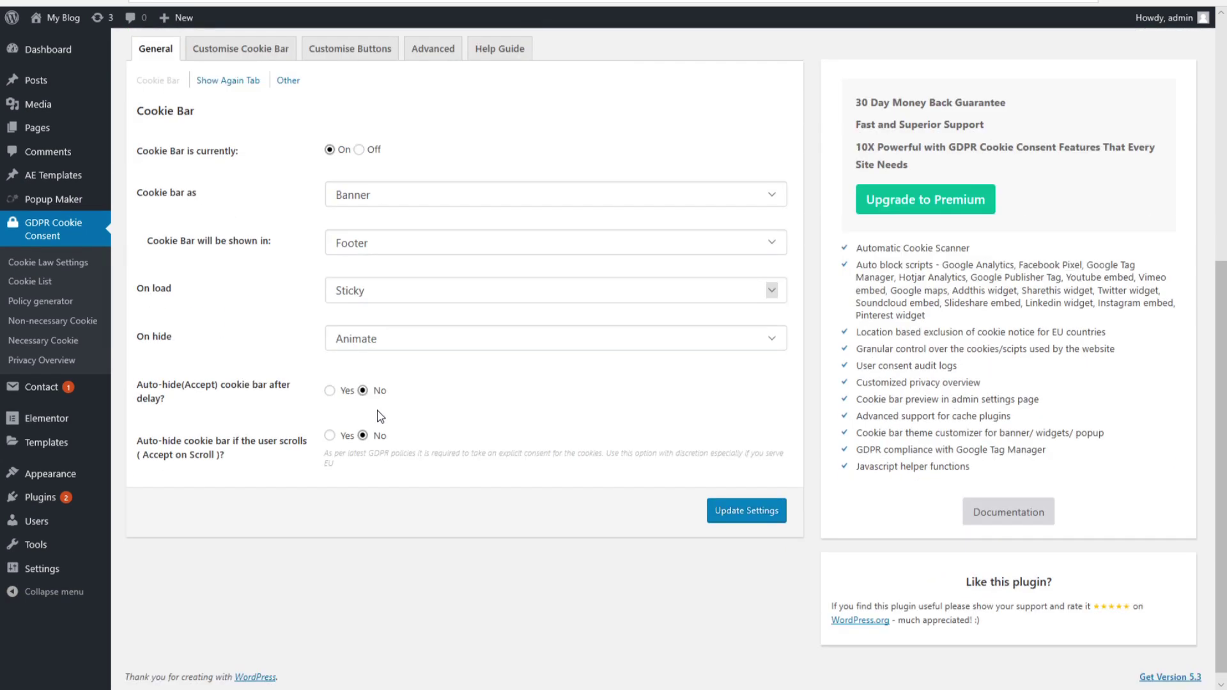
pyautogui.click(752, 509)
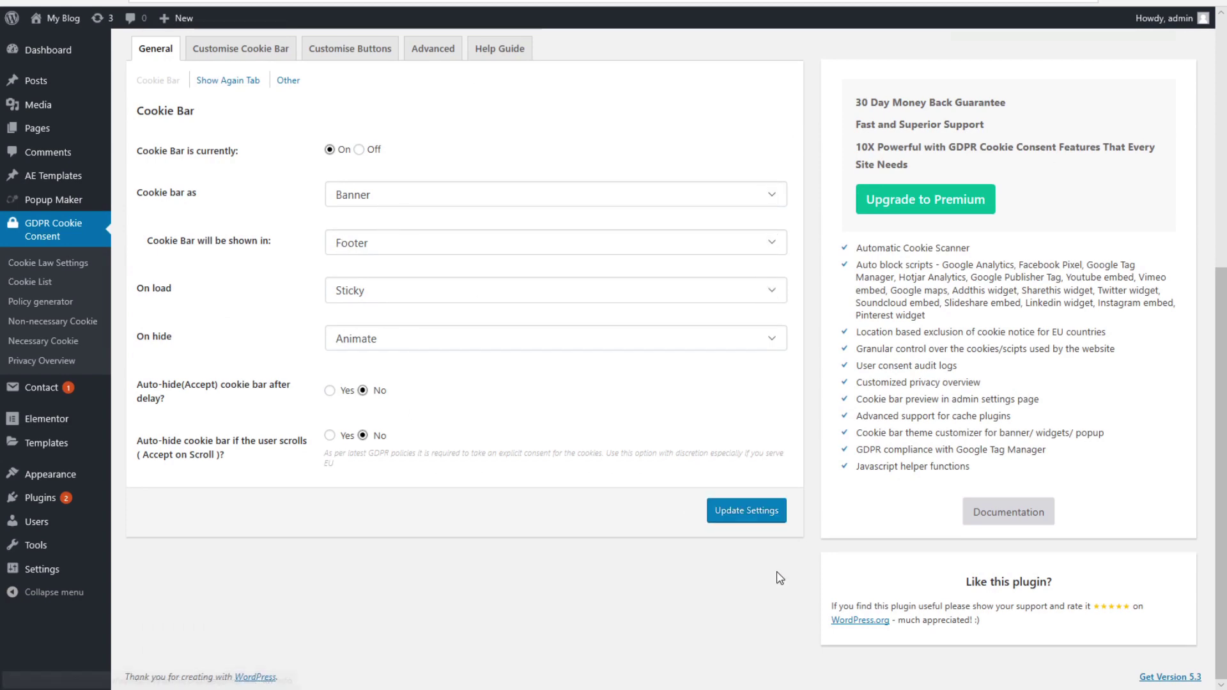
# - Open the Show Again Tab section of the plugin's general settings
pyautogui.scroll(5, 648, 405)
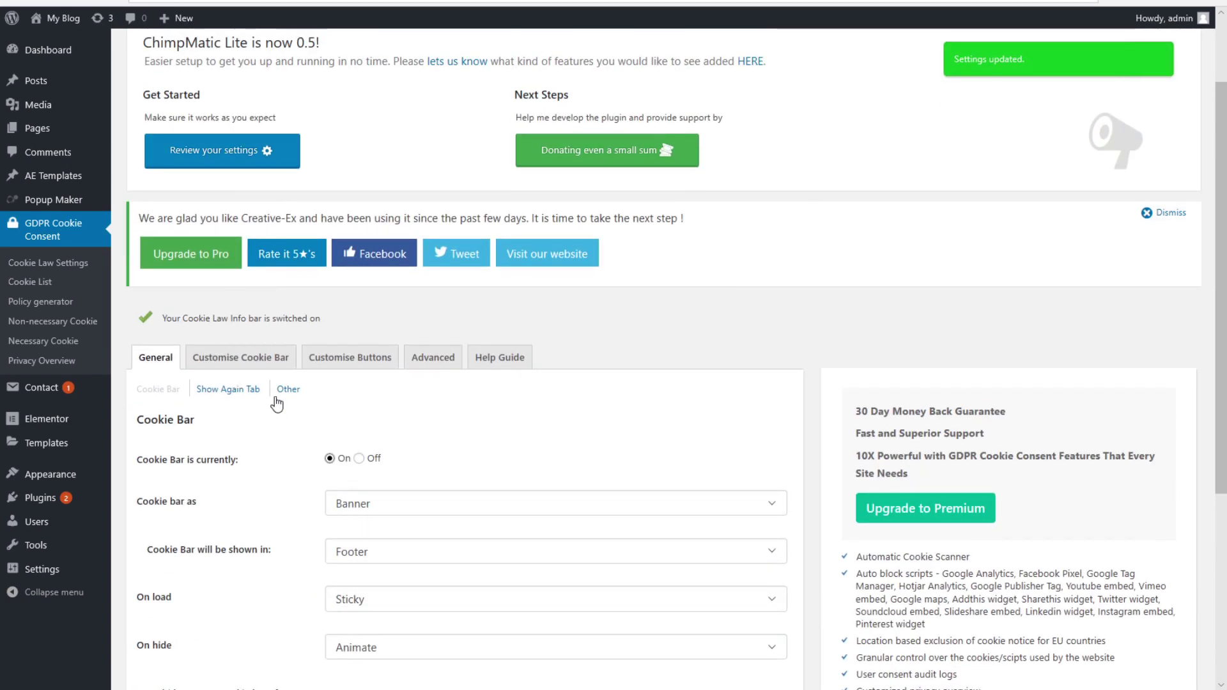
pyautogui.click(238, 392)
pyautogui.scroll(-3, 508, 433)
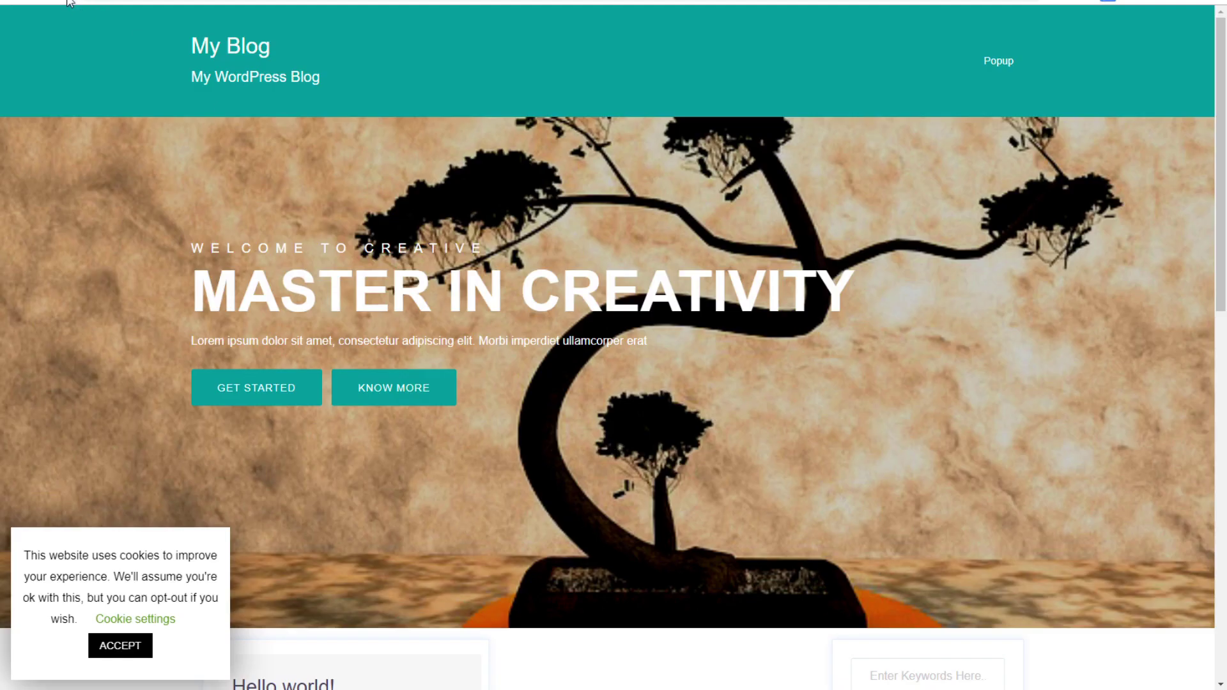
# - Reload the blog's front page and test the banner's Accept button, the Privacy & Cookies Policy tab and the cookie settings
pyautogui.press('F5')
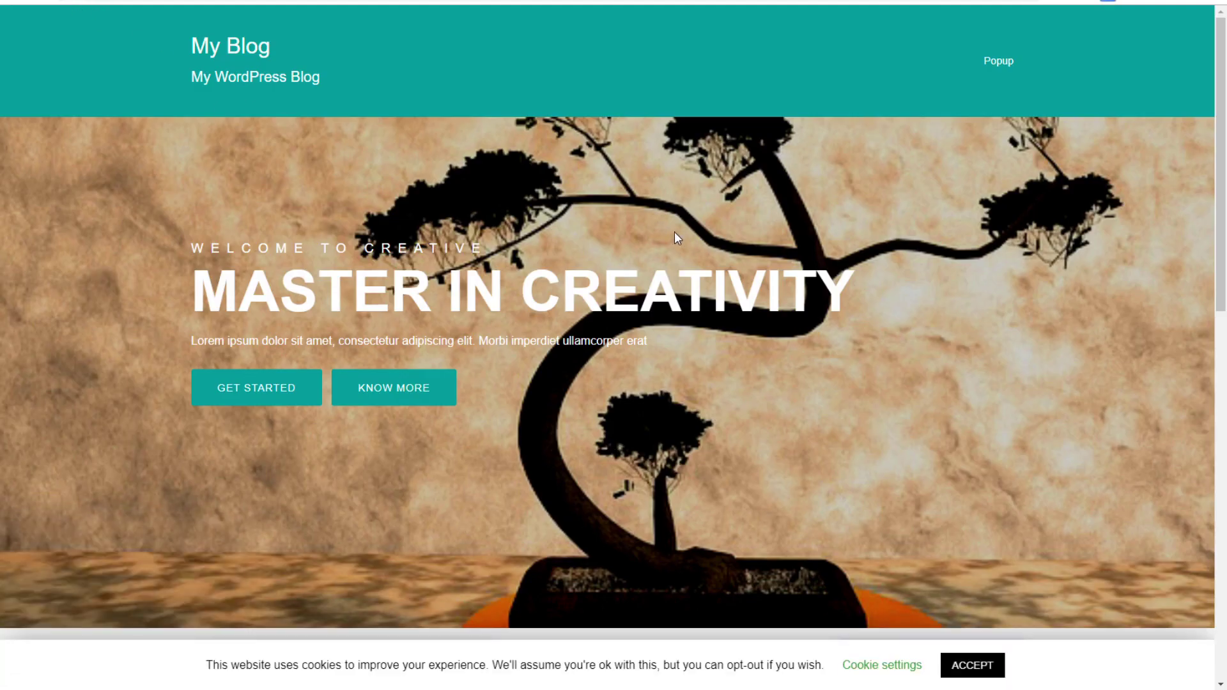
pyautogui.click(966, 668)
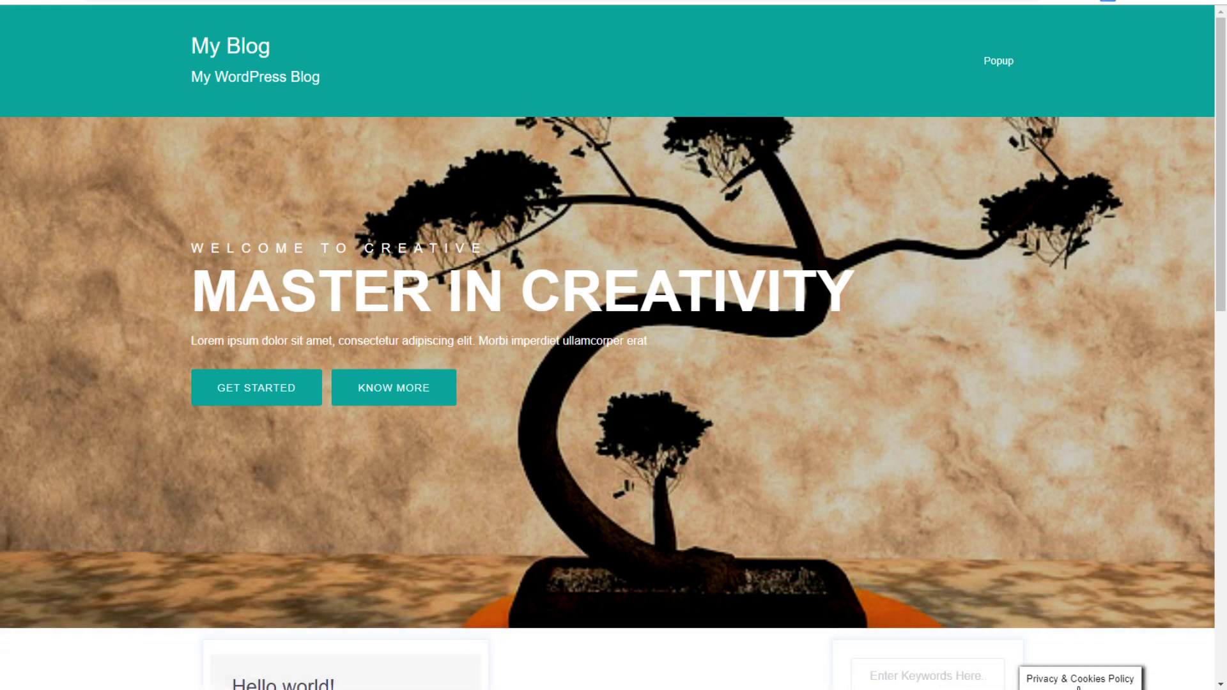
pyautogui.click(1065, 683)
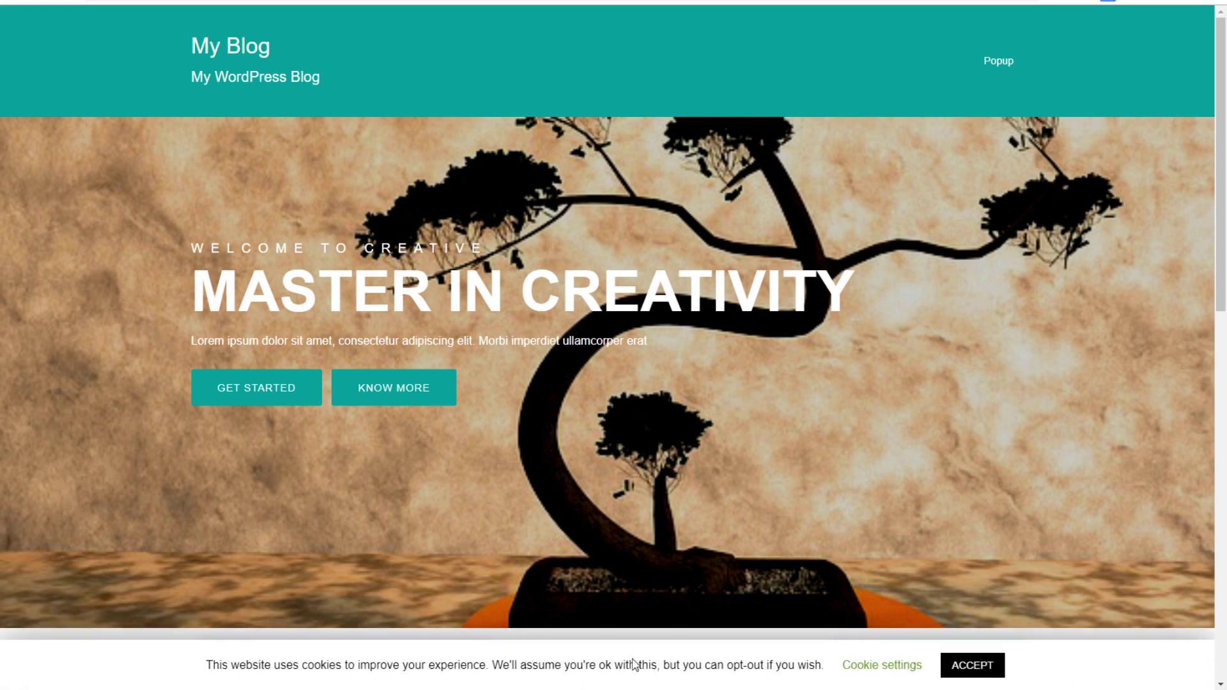
pyautogui.click(880, 667)
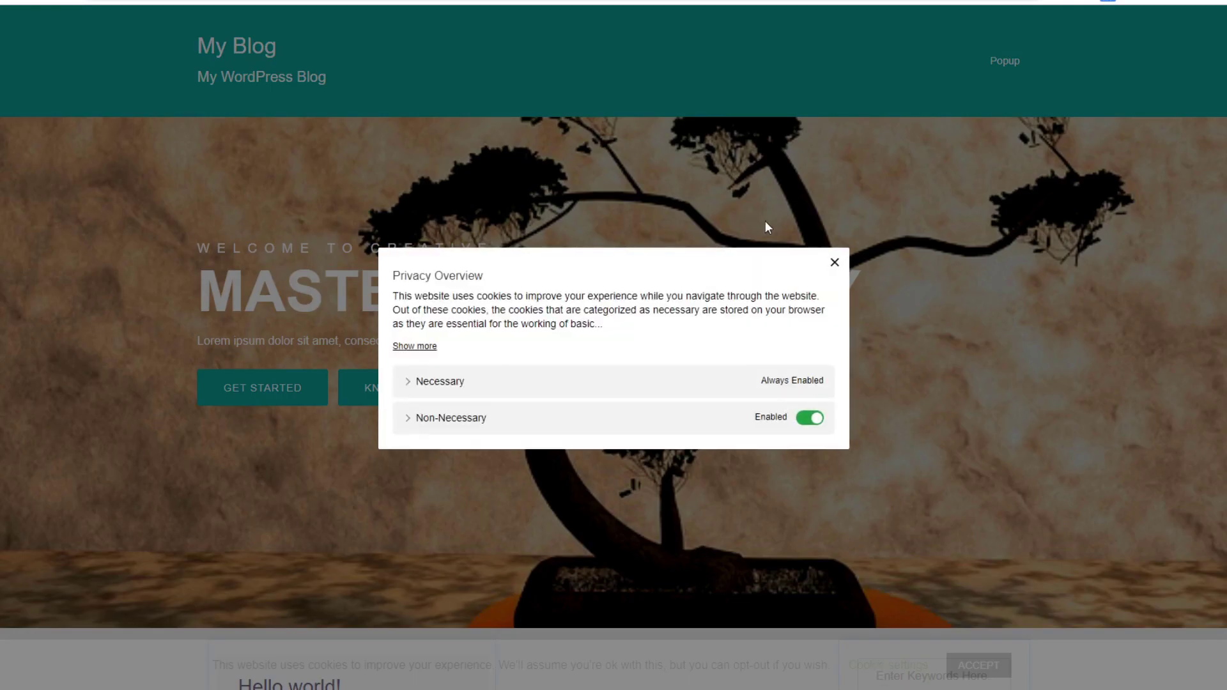
pyautogui.click(834, 263)
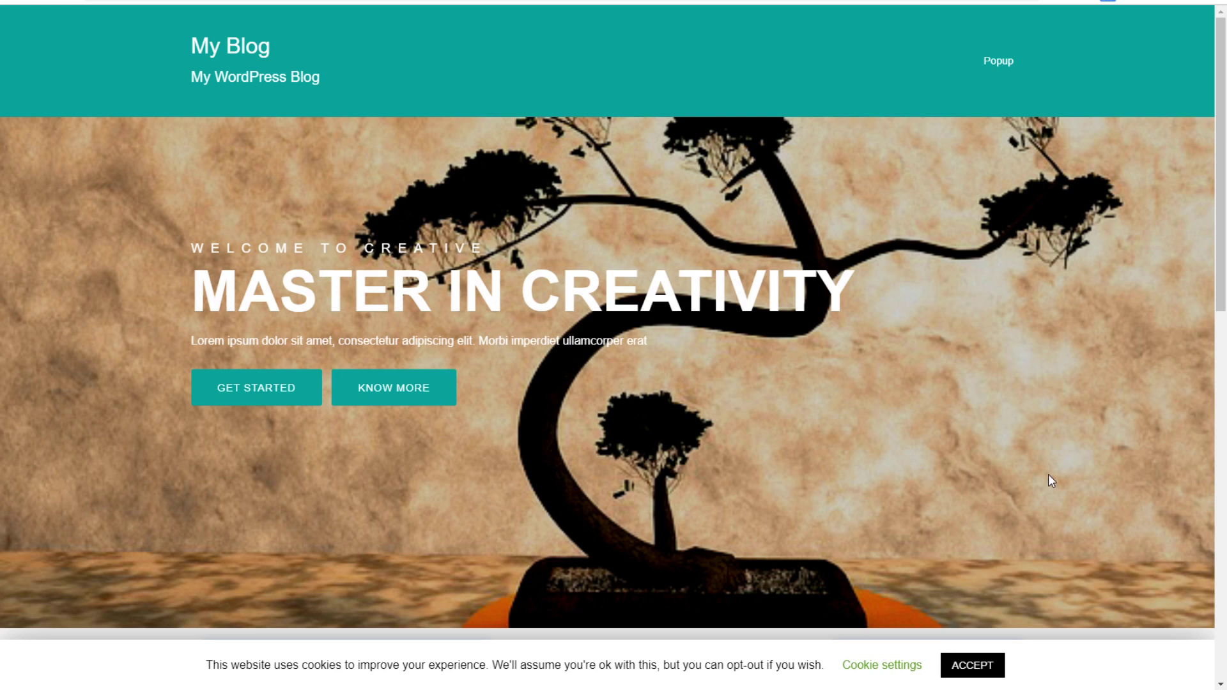
pyautogui.click(994, 668)
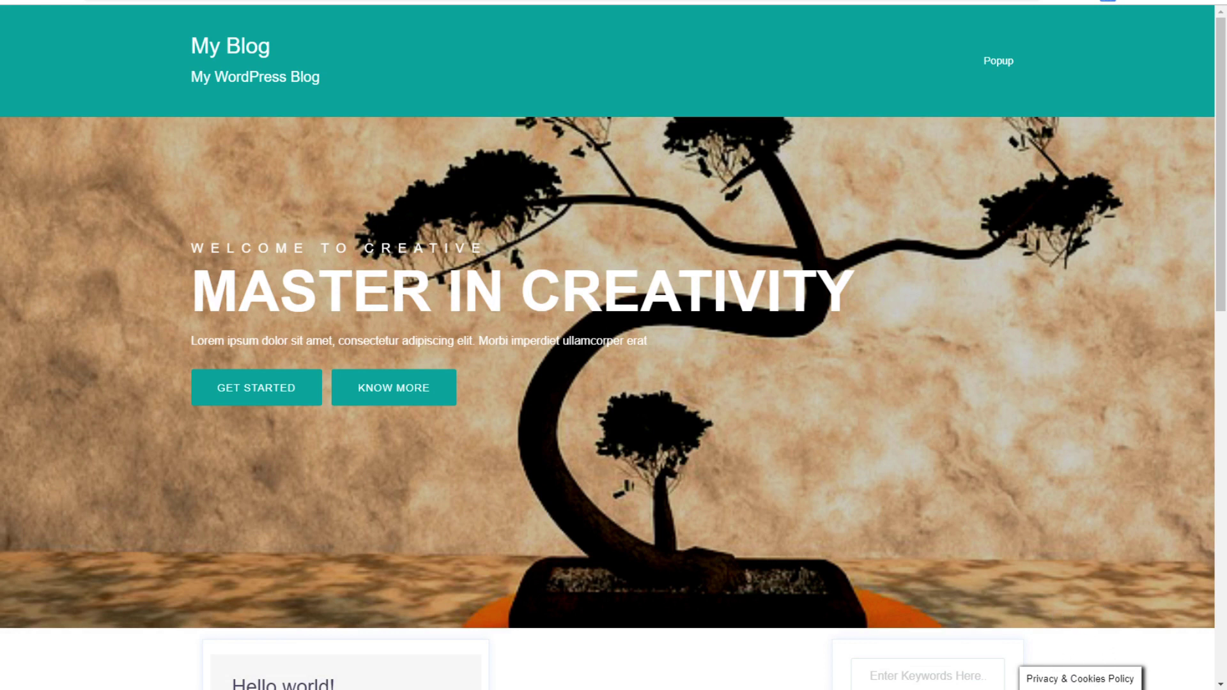
# - Disable the Show Again tab, save the settings, and reload the blog's front page to check it
pyautogui.moveTo(377, 689)
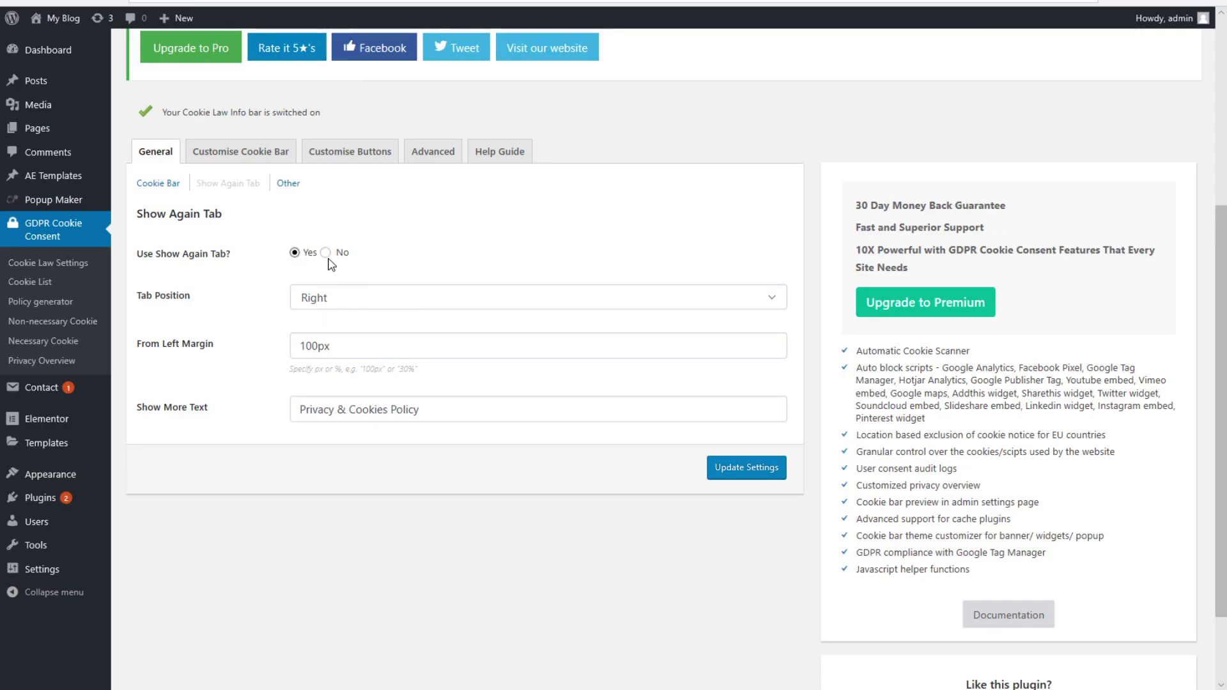
pyautogui.click(326, 253)
pyautogui.click(741, 470)
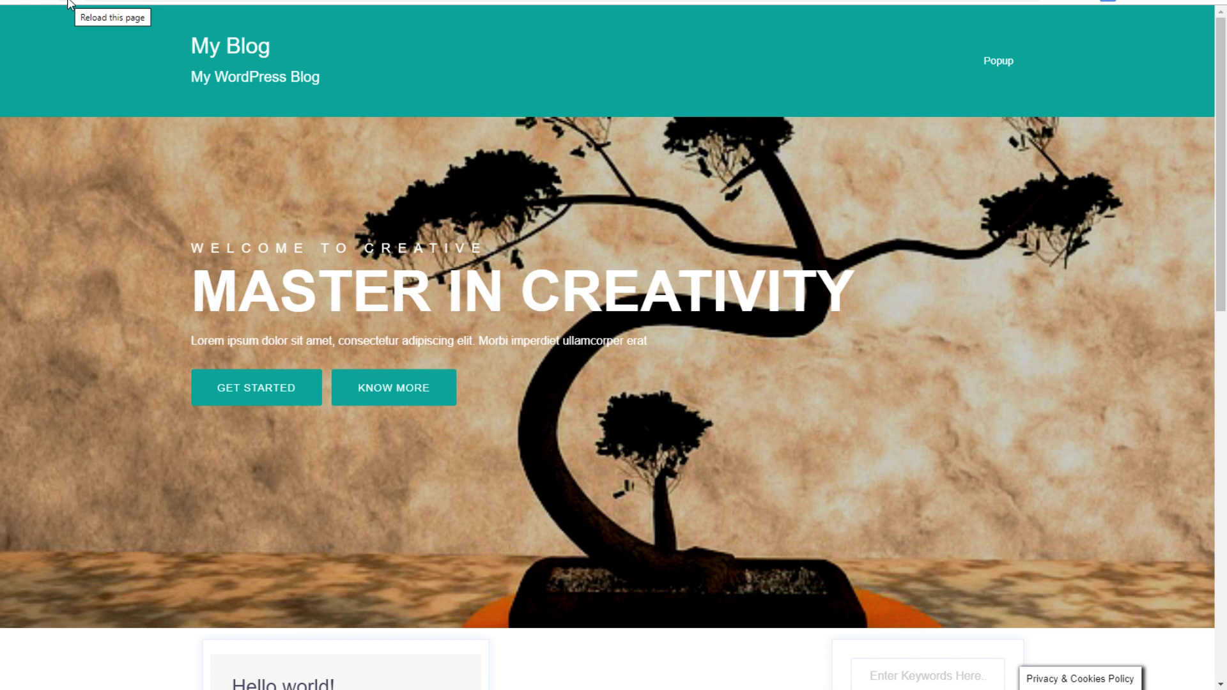
pyautogui.click(67, 1)
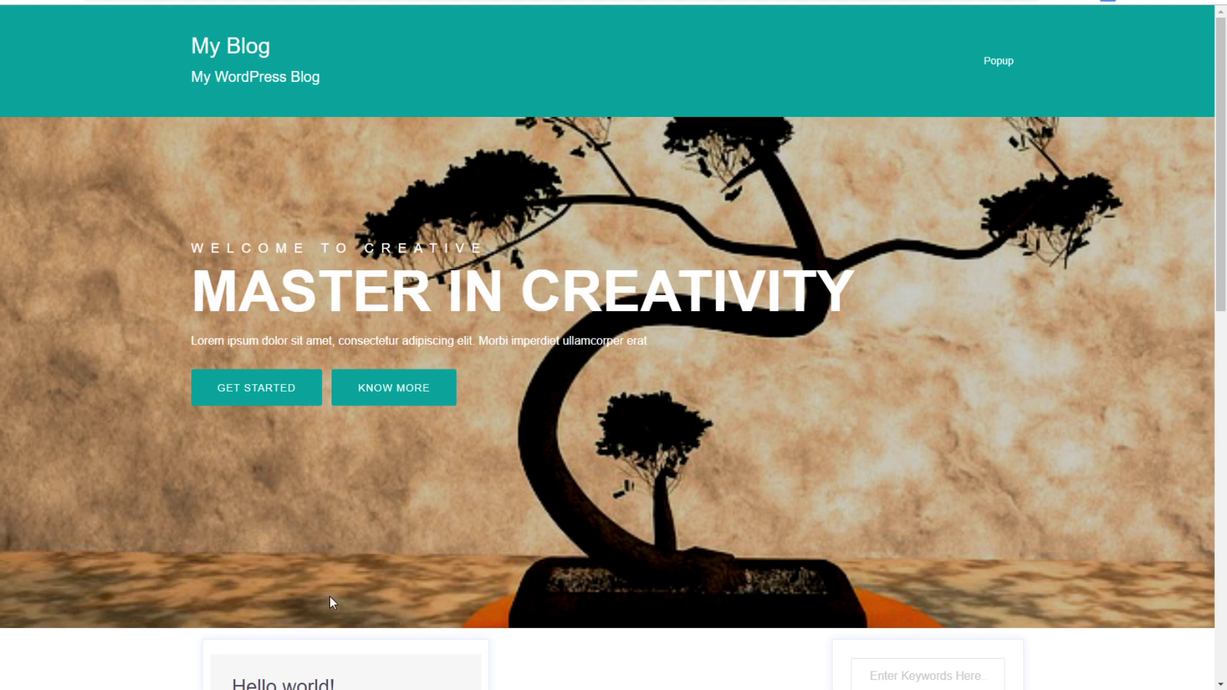
# - Open Chrome's list of all cookies and site data in its site settings
pyautogui.click(1215, 3)
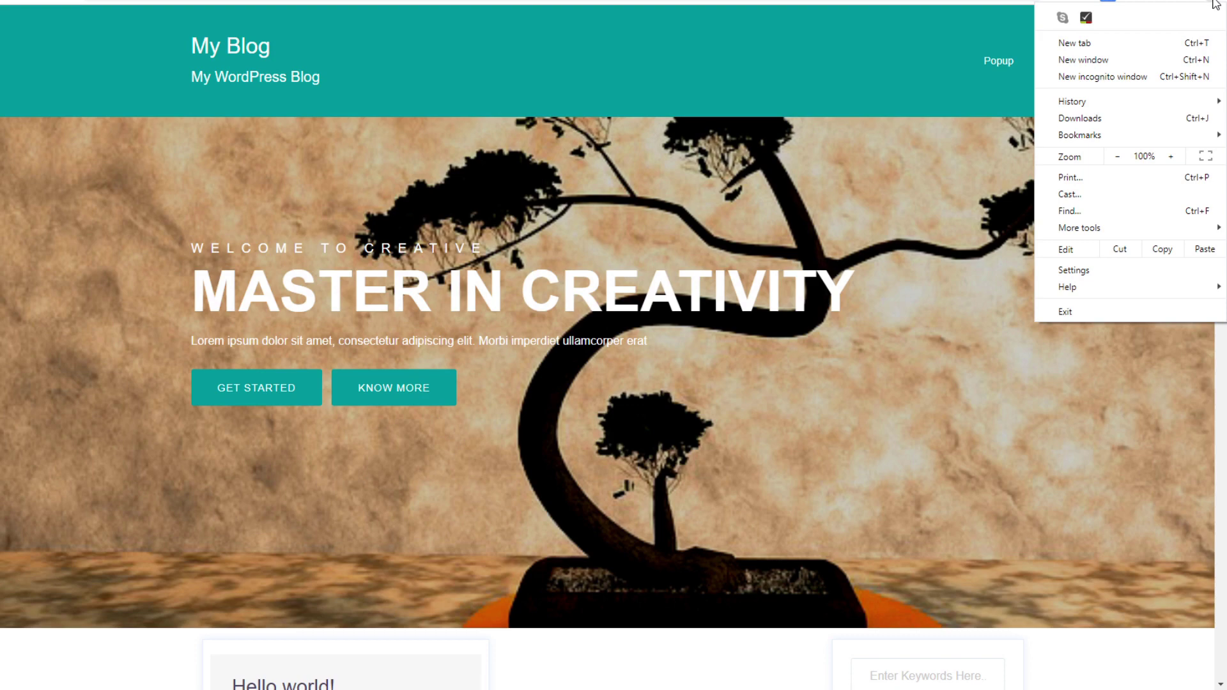
pyautogui.click(1064, 271)
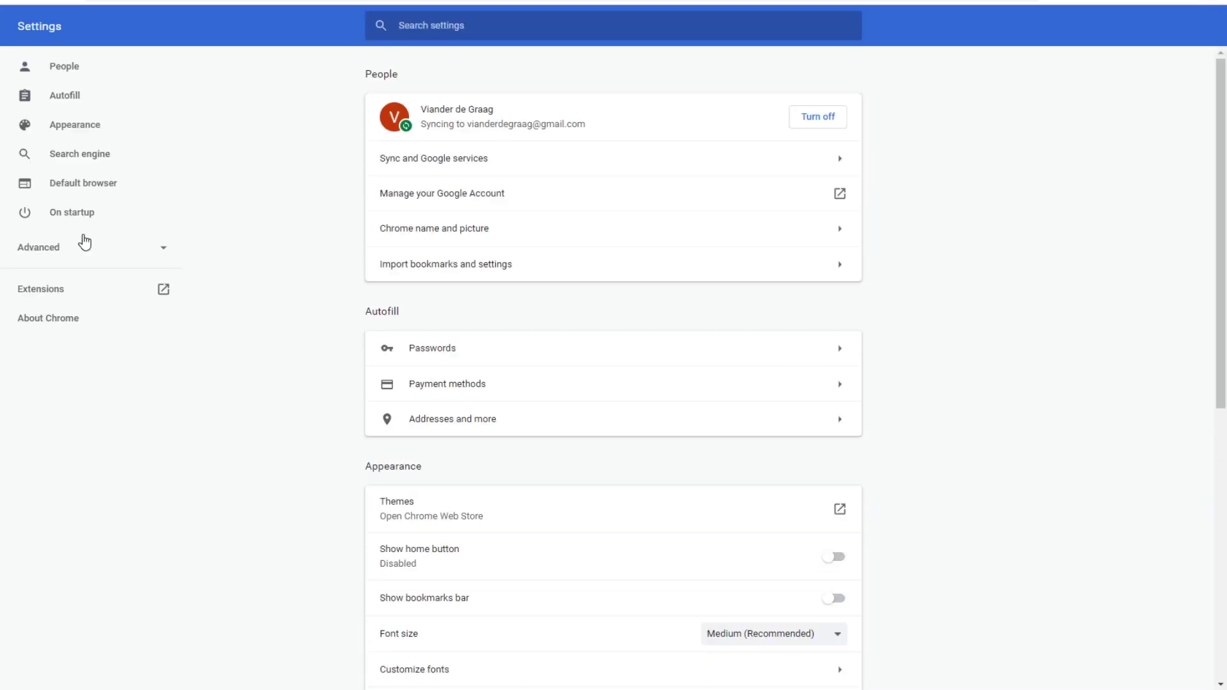
pyautogui.click(51, 252)
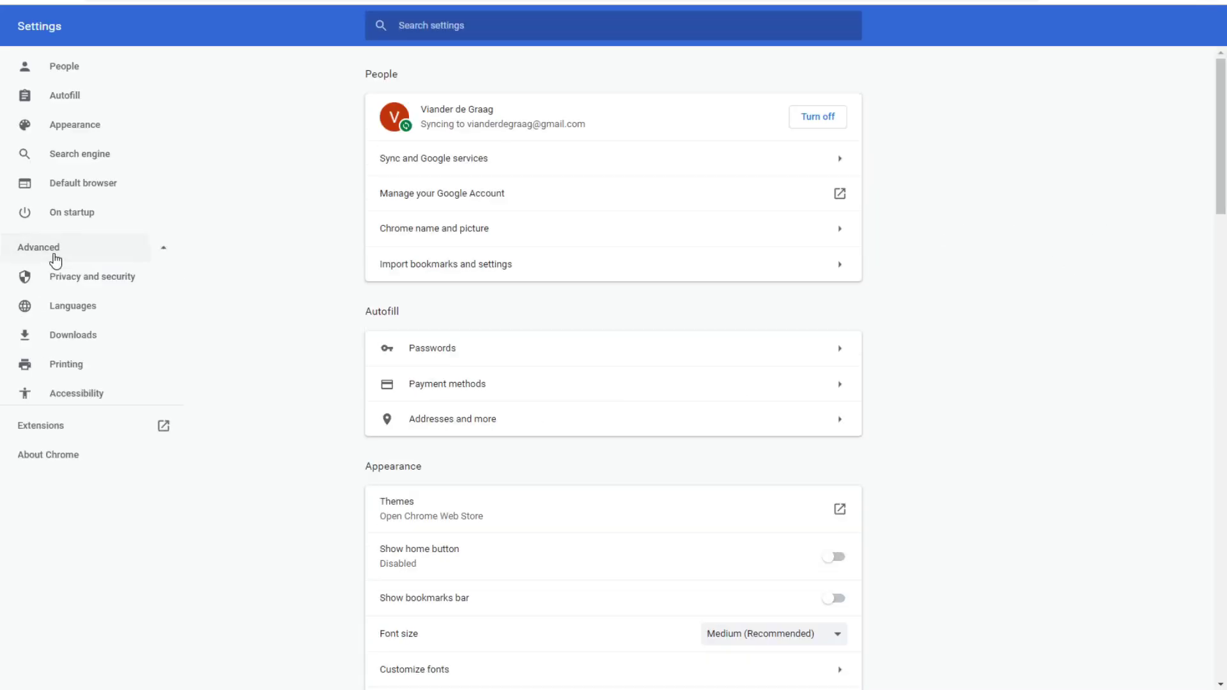
pyautogui.click(96, 281)
pyautogui.click(406, 375)
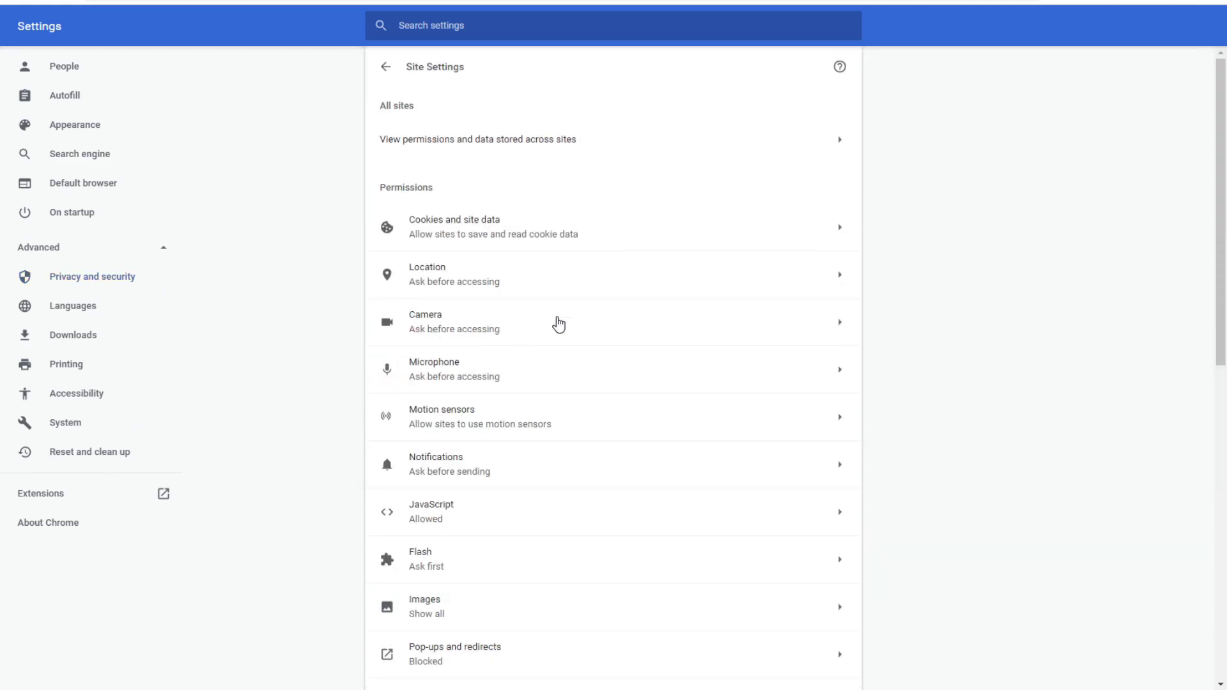
pyautogui.click(469, 231)
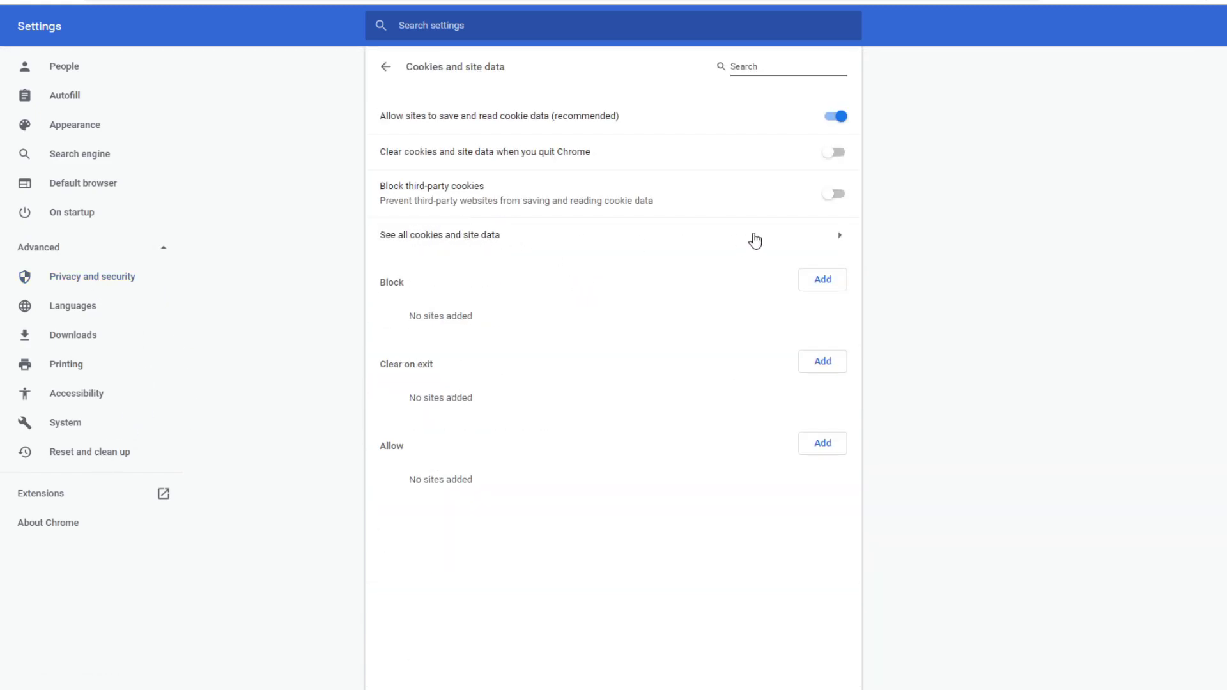
pyautogui.click(473, 241)
# - Search the stored cookies for "viral", delete those of viralsonline.com, and return to the blog
pyautogui.click(755, 64)
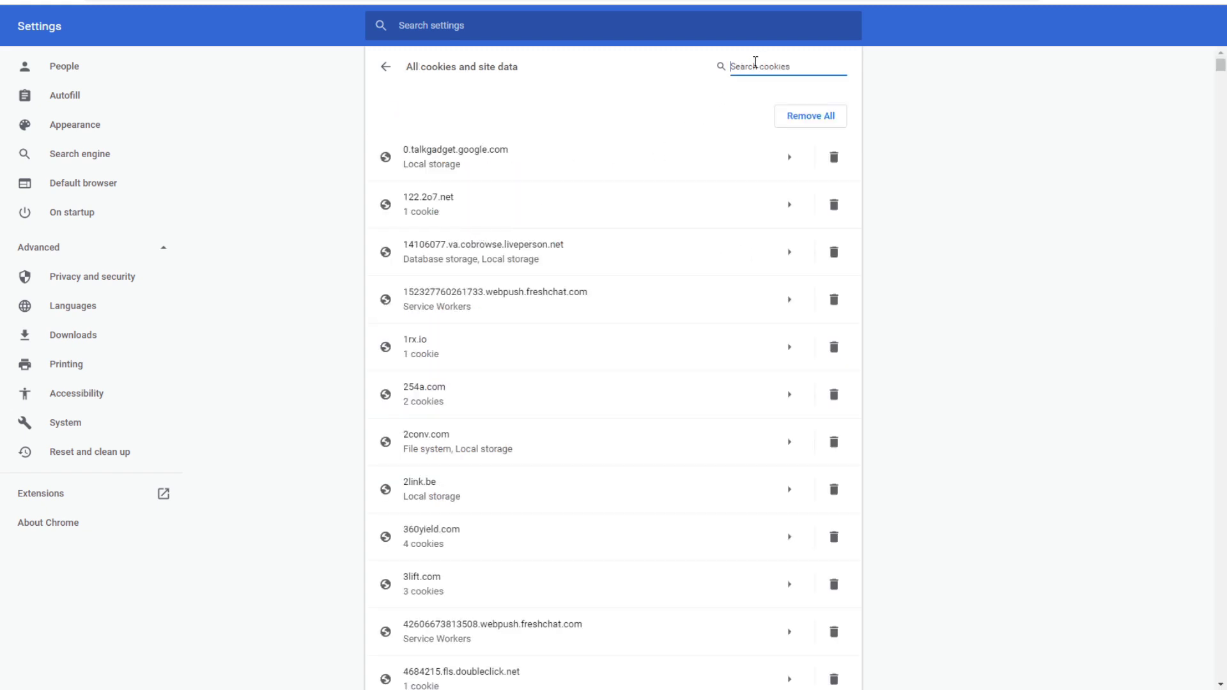
pyautogui.write('viral')
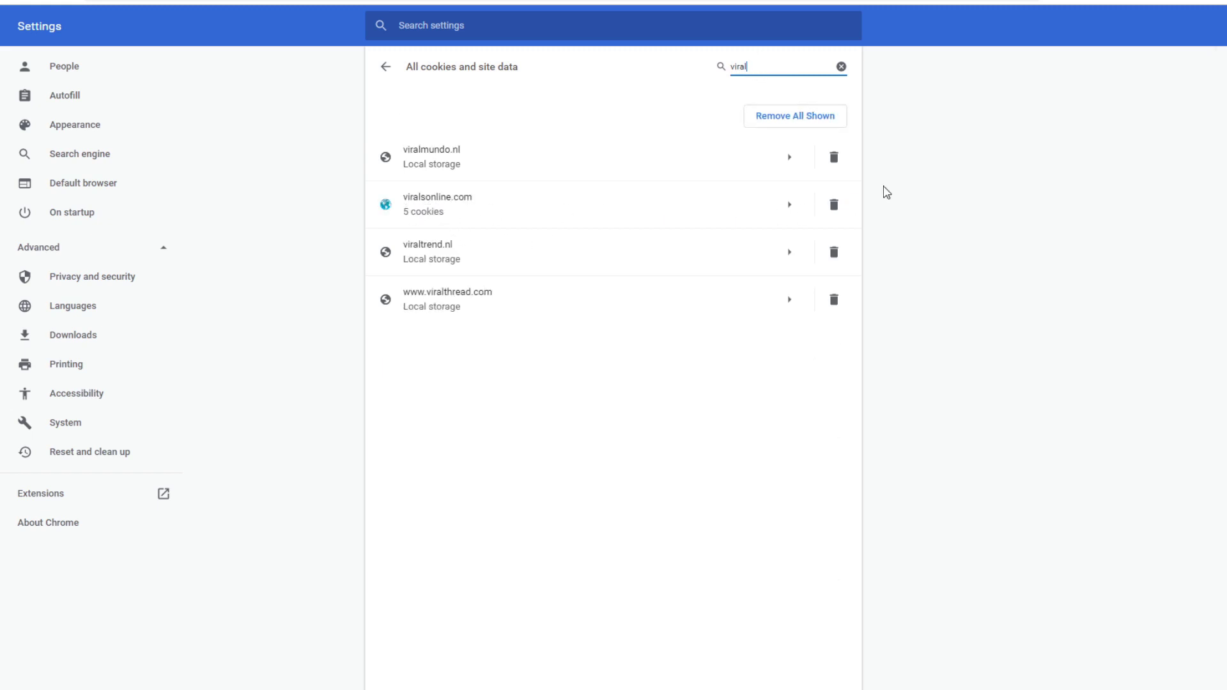
pyautogui.click(834, 208)
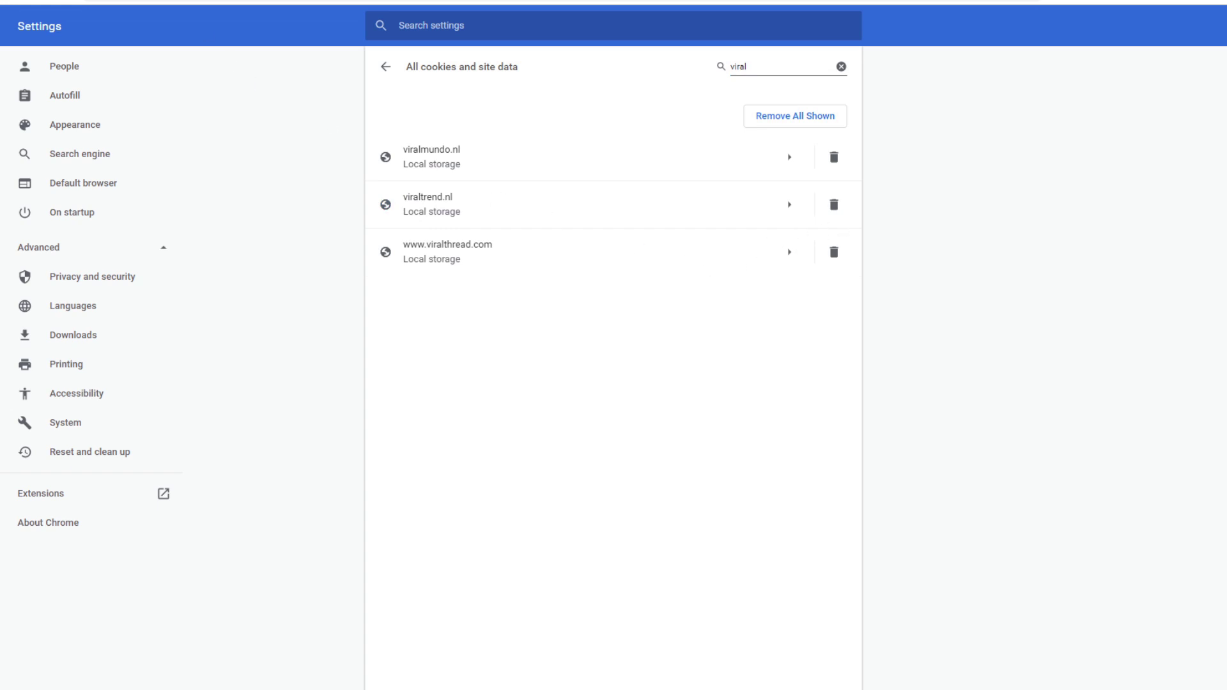
pyautogui.click(60, 1)
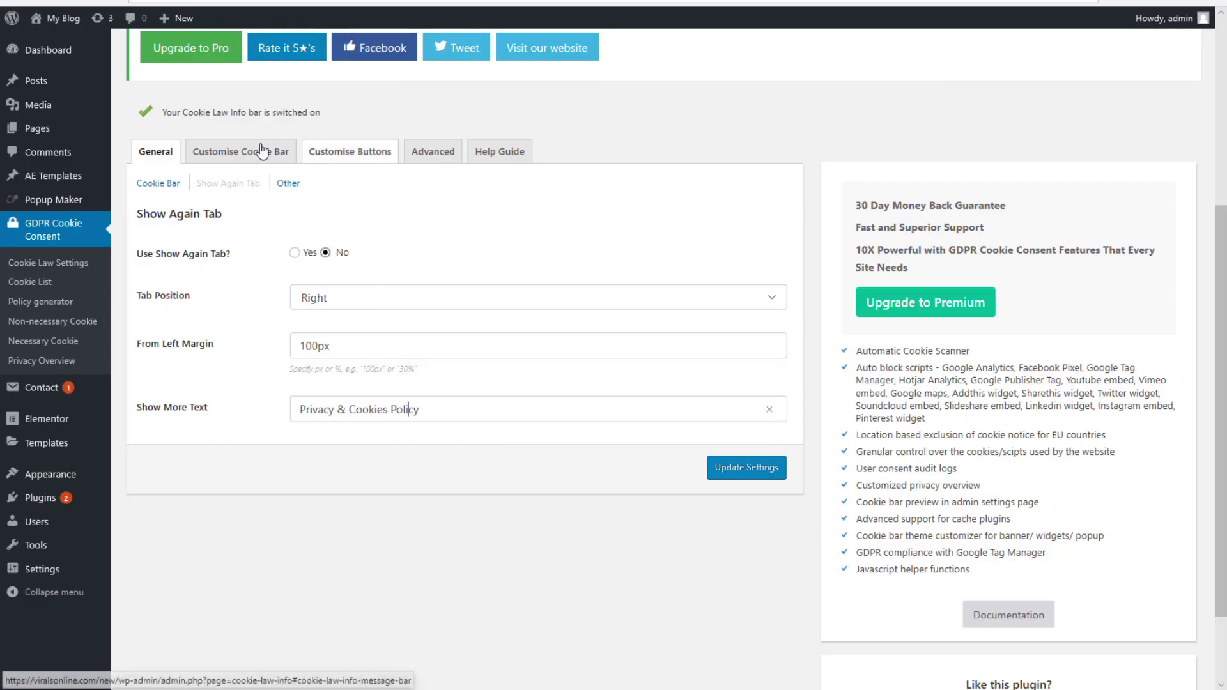
# - In the plugin's Other general settings, set Reload after Accept button click to Yes
pyautogui.click(288, 184)
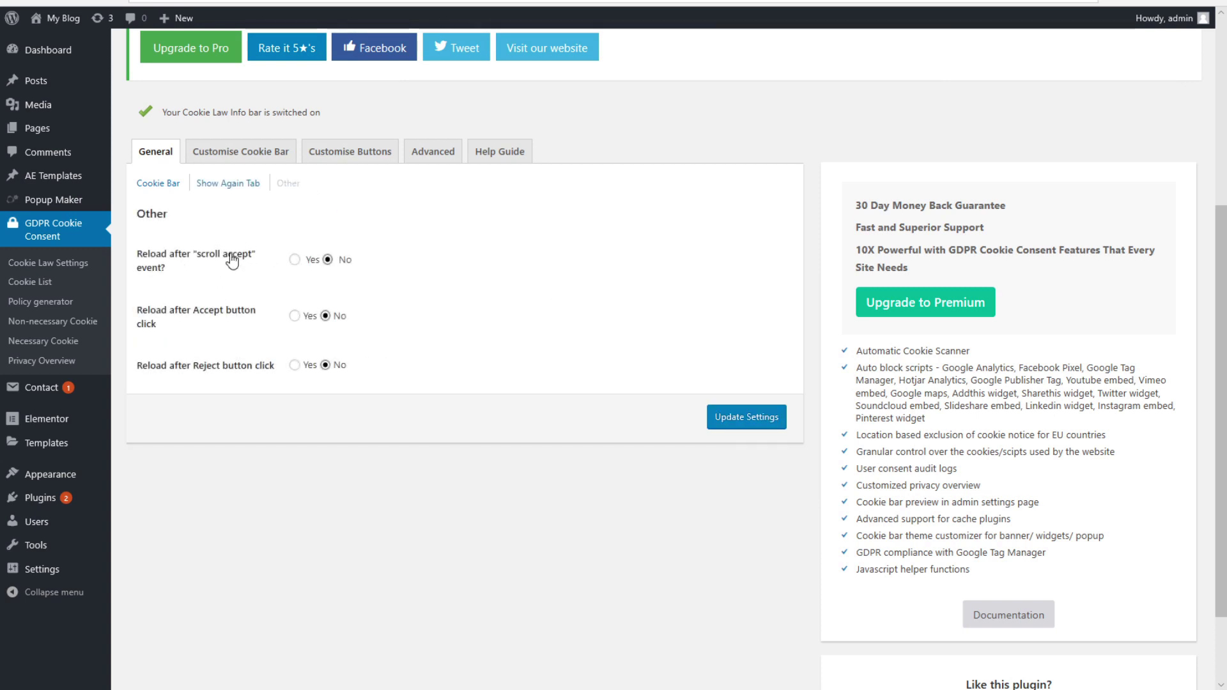
pyautogui.moveTo(167, 269); pyautogui.dragTo(130, 251)
pyautogui.click(169, 279)
pyautogui.moveTo(170, 318); pyautogui.dragTo(137, 297)
pyautogui.click(166, 319)
pyautogui.click(294, 323)
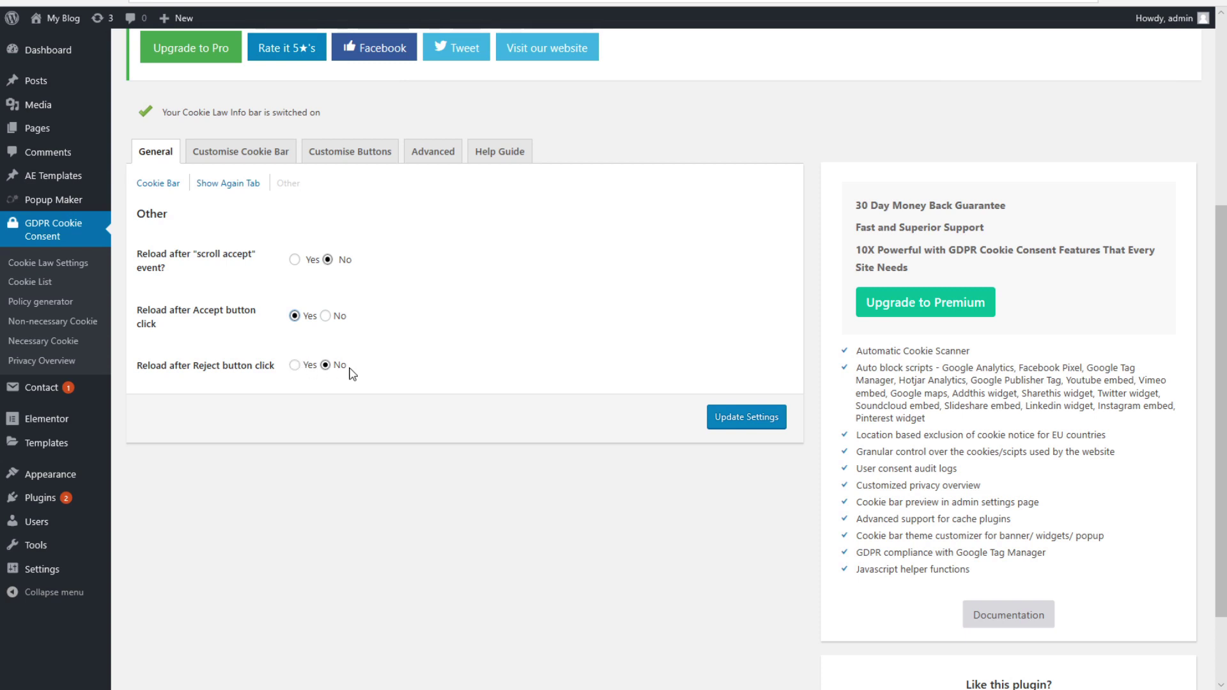
# - Examine the message text in the Customise Cookie Bar settings and compare it with the banner on the blog's front page
pyautogui.click(253, 153)
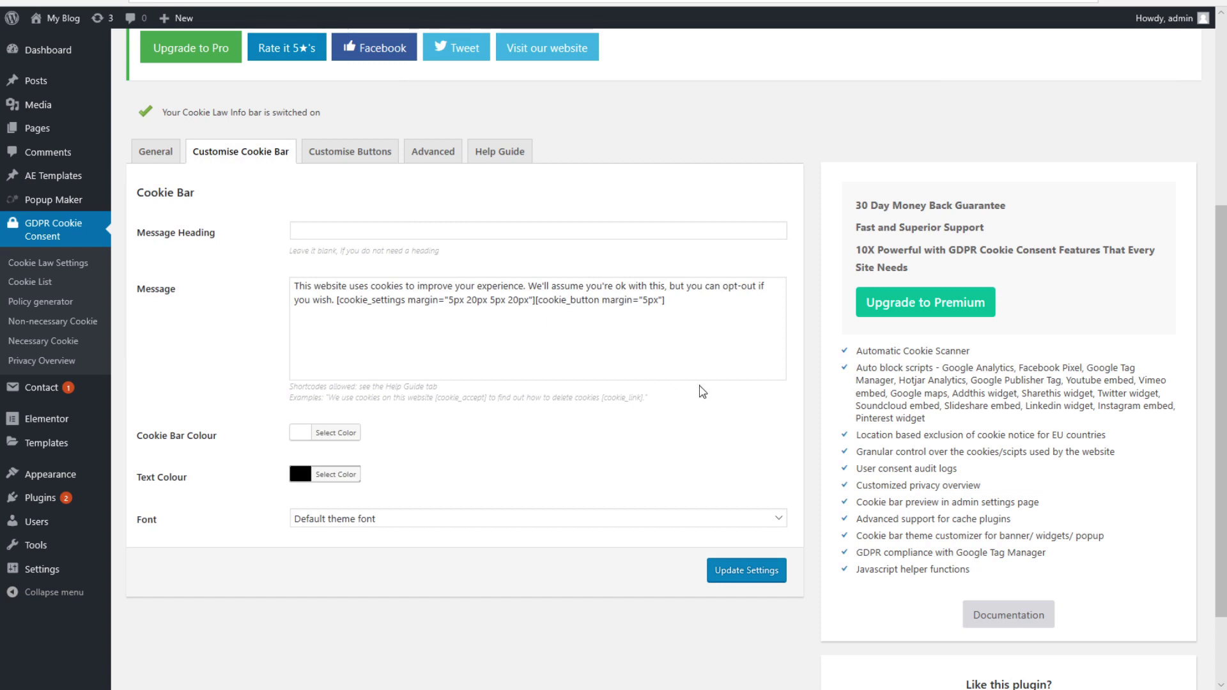
pyautogui.moveTo(693, 304); pyautogui.dragTo(278, 274)
pyautogui.click(366, 319)
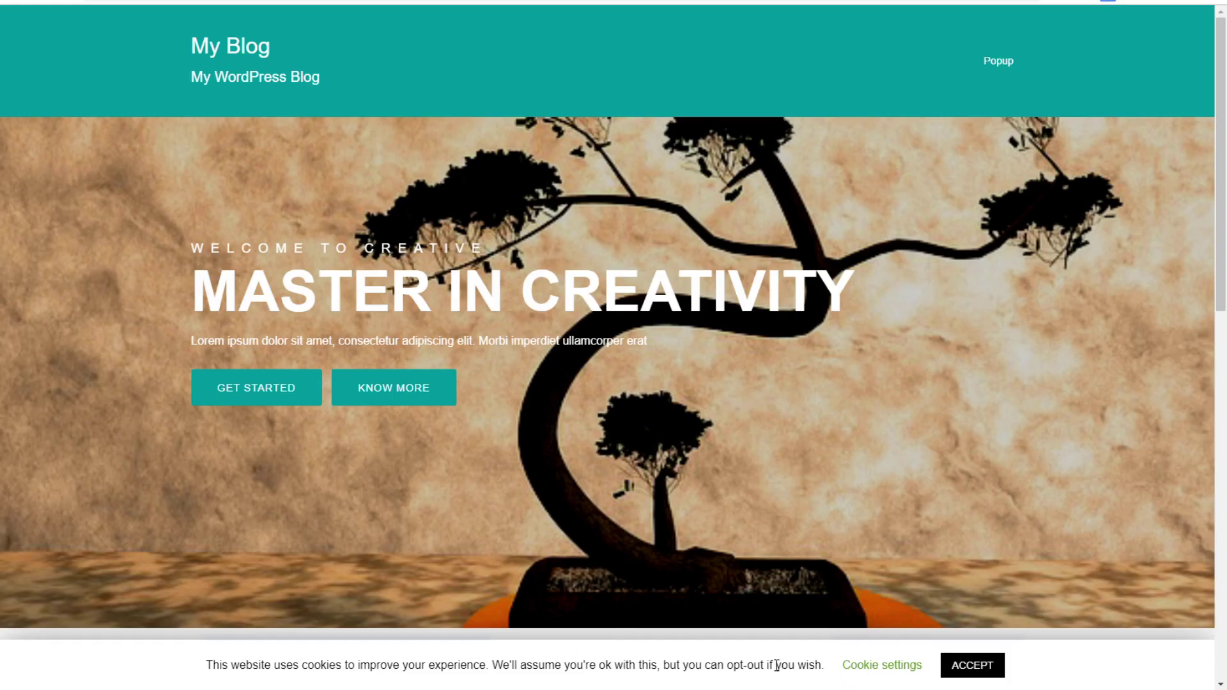
pyautogui.moveTo(781, 664); pyautogui.dragTo(718, 682)
pyautogui.click(211, 664)
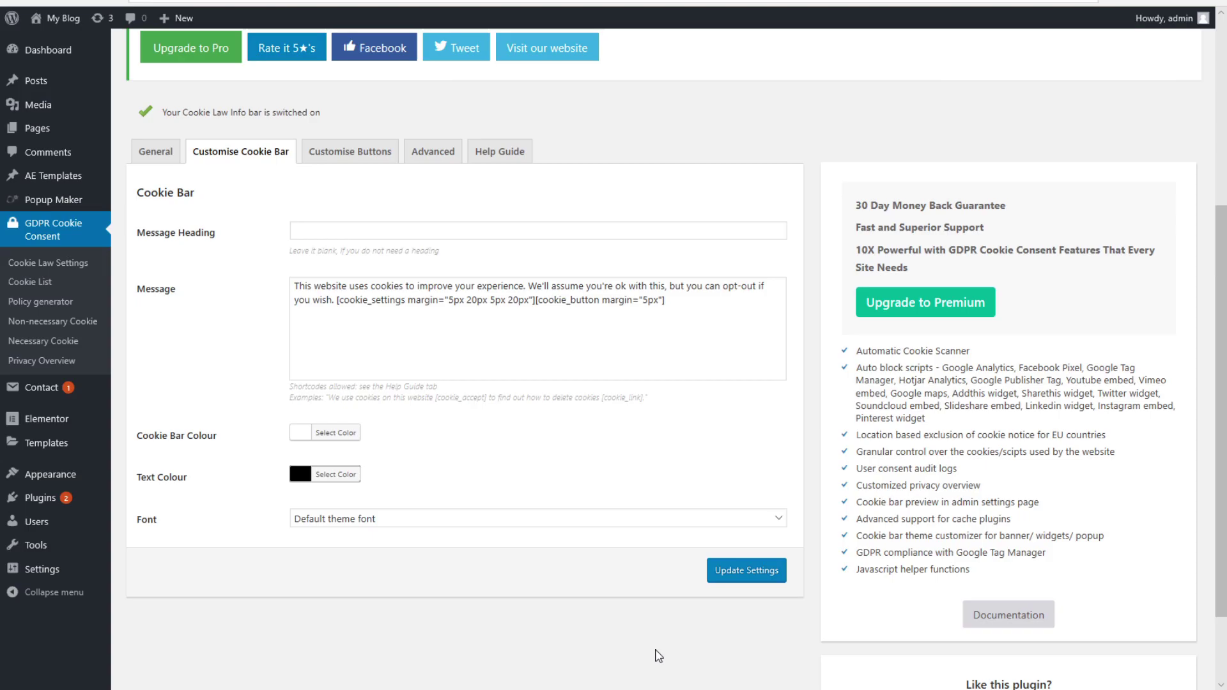
pyautogui.click(370, 299)
pyautogui.moveTo(299, 286); pyautogui.dragTo(673, 334)
pyautogui.click(677, 330)
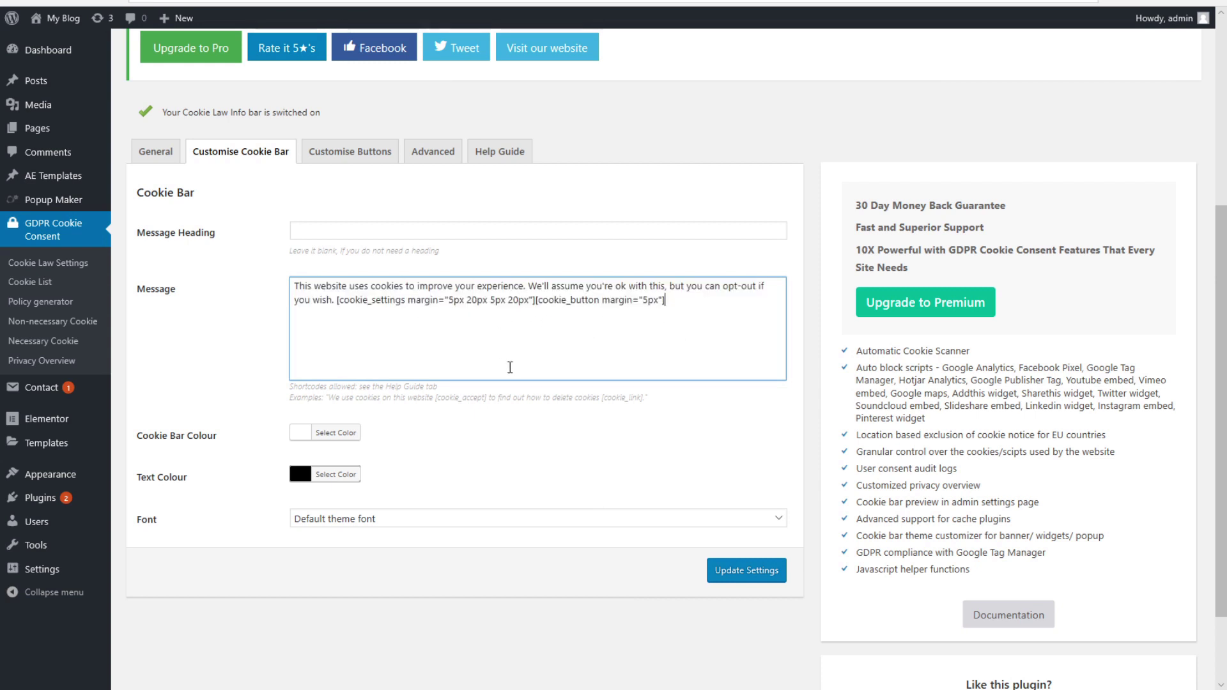
pyautogui.hotkey('alt', 'Tab')
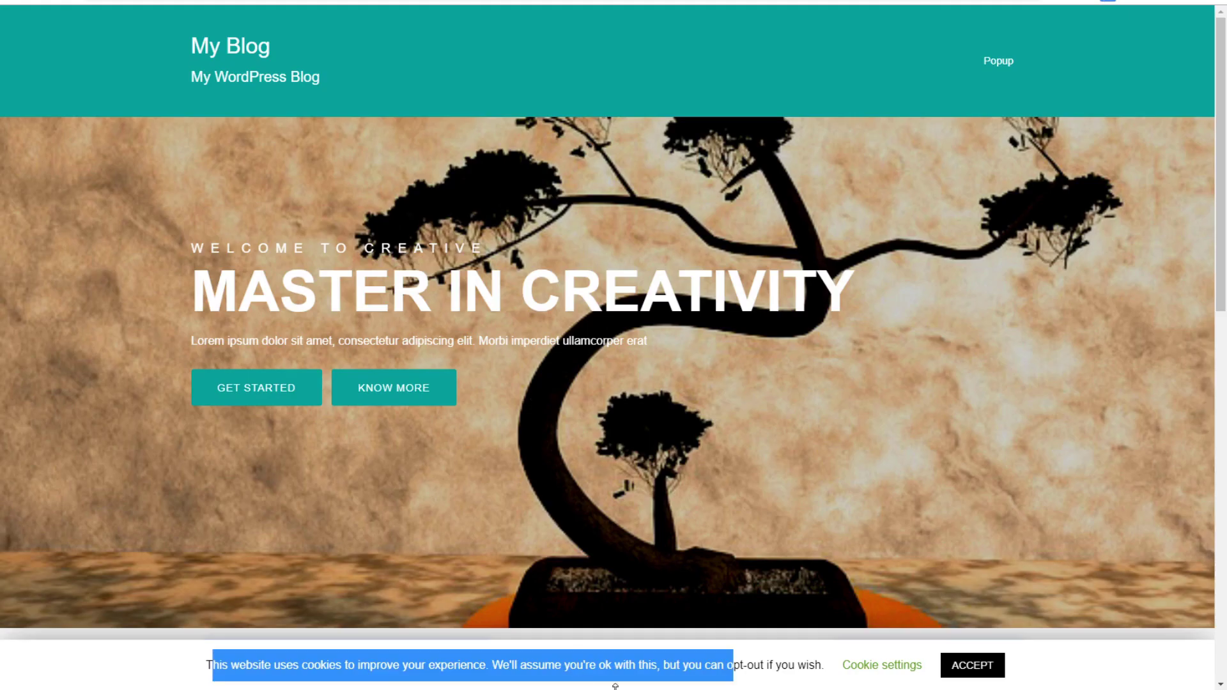
pyautogui.moveTo(796, 665); pyautogui.dragTo(527, 656)
pyautogui.click(333, 651)
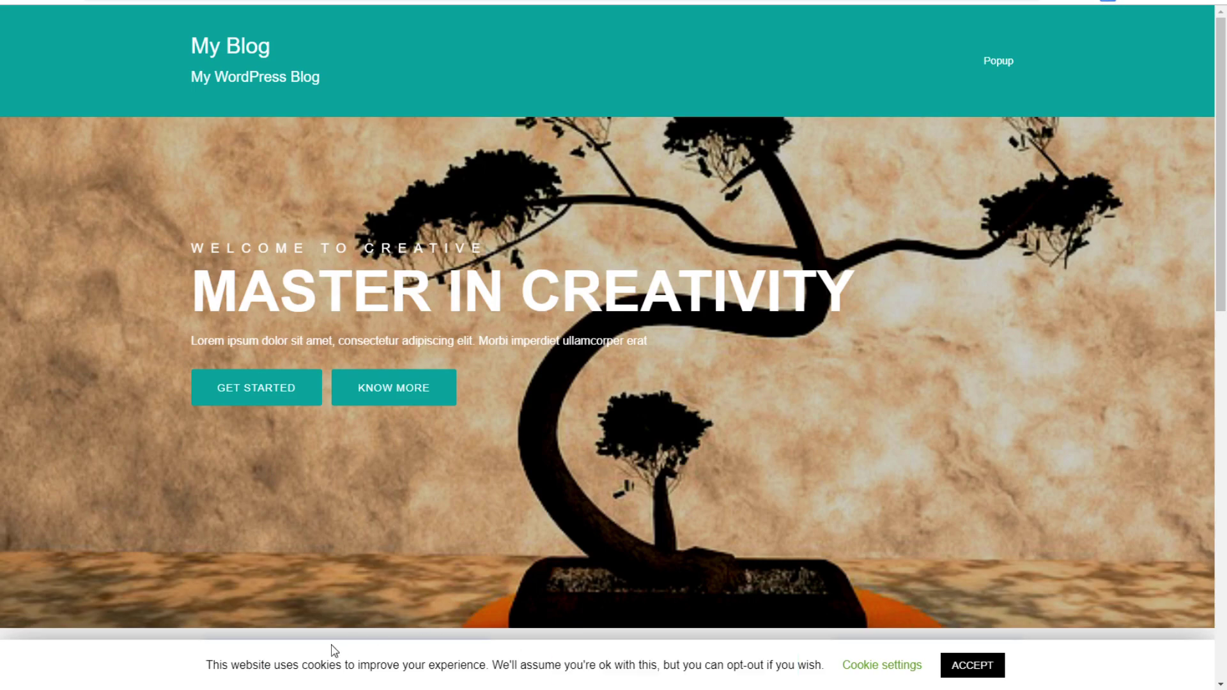
# - Compare the cookie_settings and cookie_button shortcodes in the cookie bar message with the link and button on the blog's front-page banner
pyautogui.hotkey('alt', 'Tab')
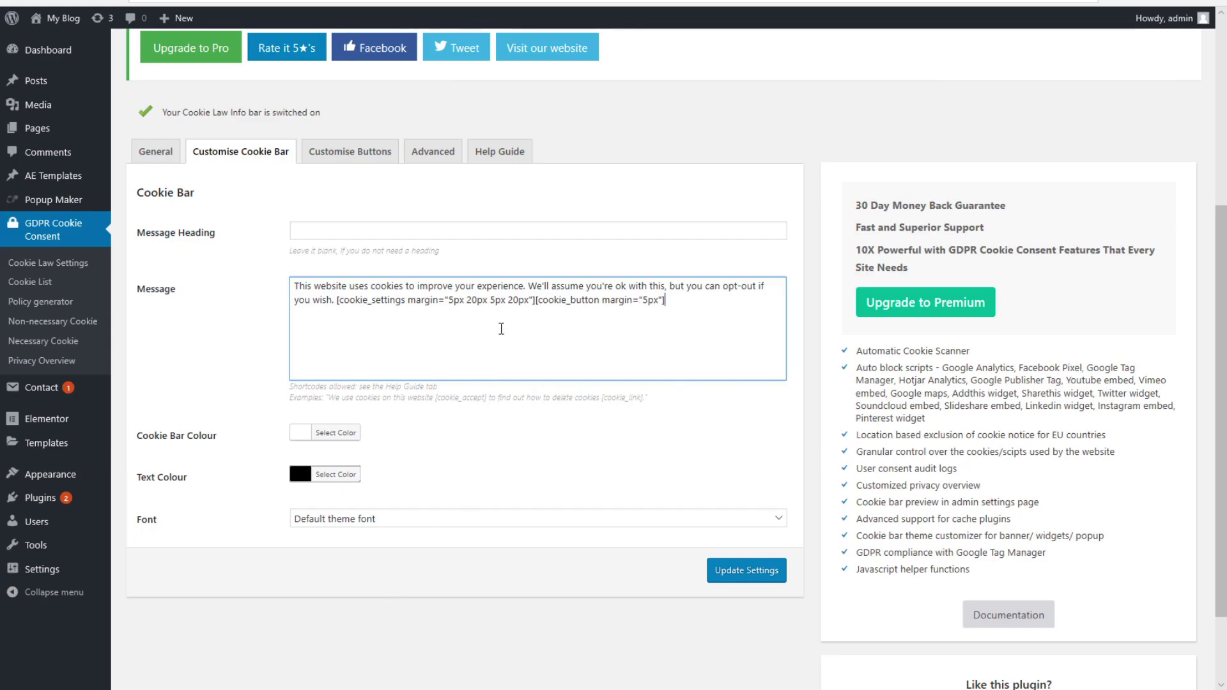
pyautogui.moveTo(336, 299); pyautogui.dragTo(536, 312)
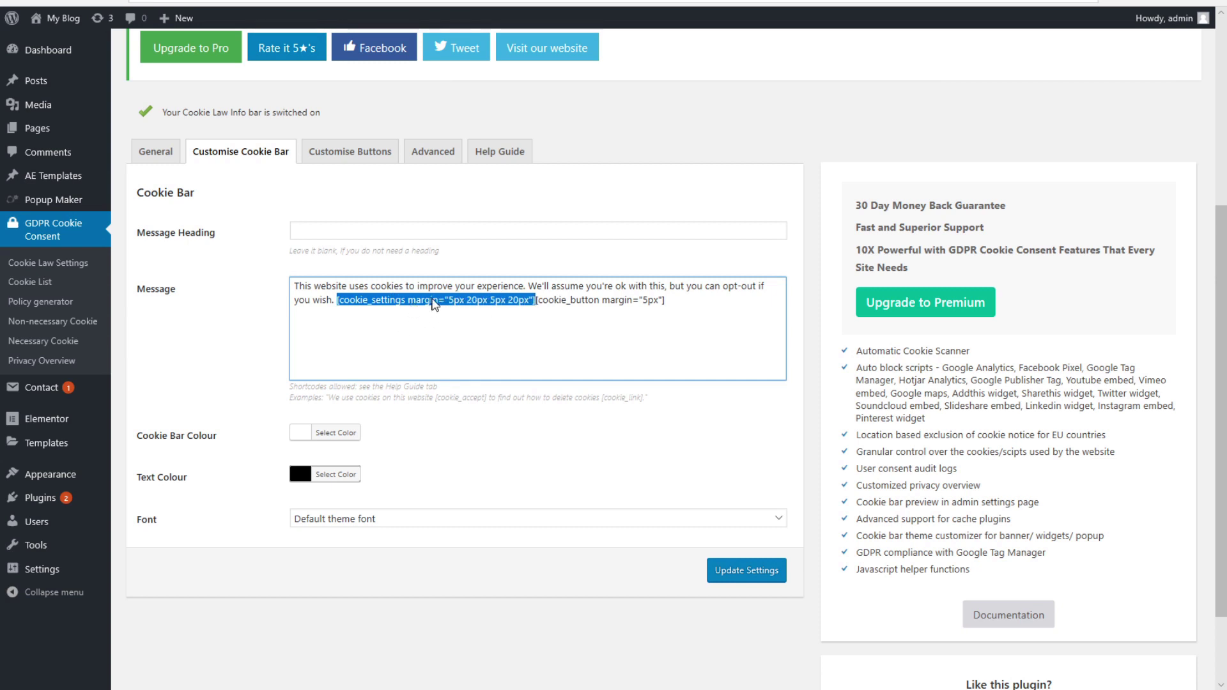
pyautogui.click(356, 303)
pyautogui.doubleClick(406, 304)
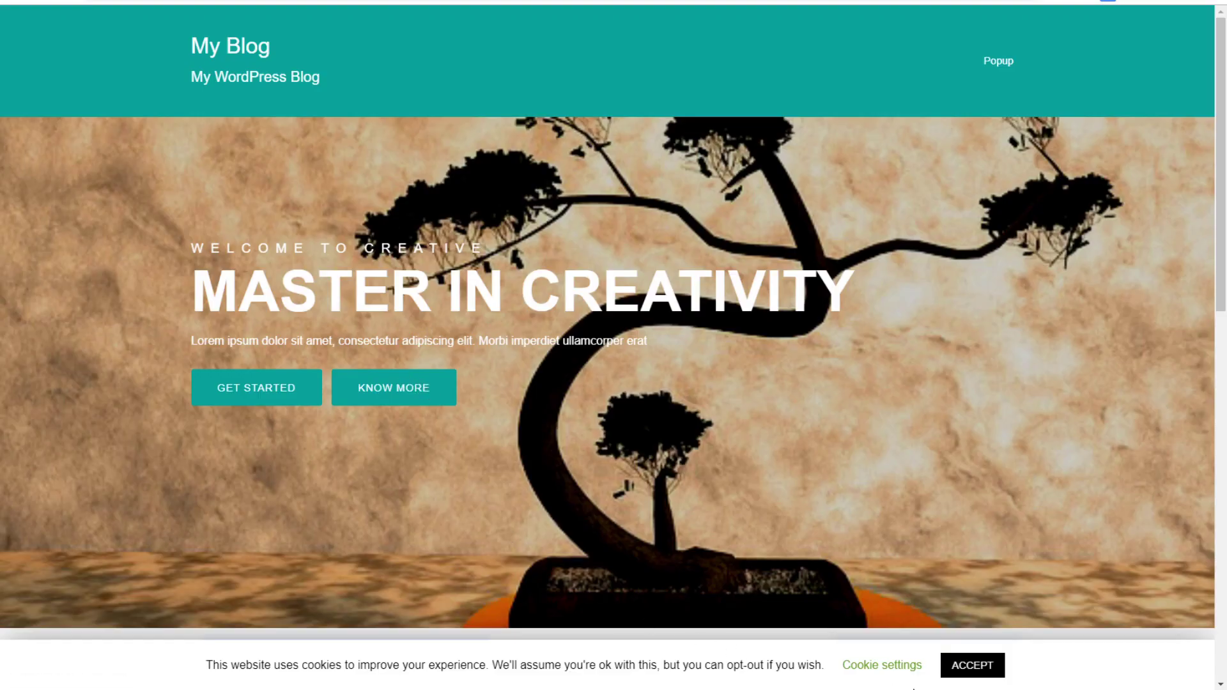
pyautogui.moveTo(629, 673); pyautogui.dragTo(904, 676)
pyautogui.click(828, 667)
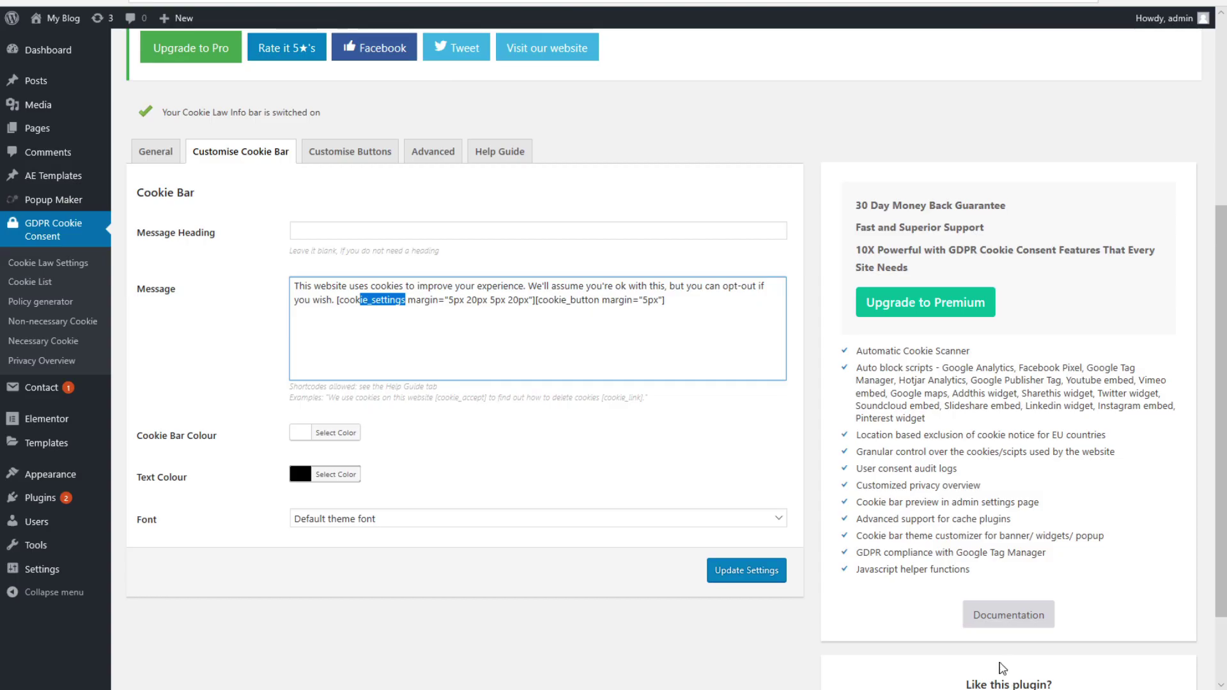
pyautogui.click(686, 309)
pyautogui.moveTo(663, 299); pyautogui.dragTo(536, 297)
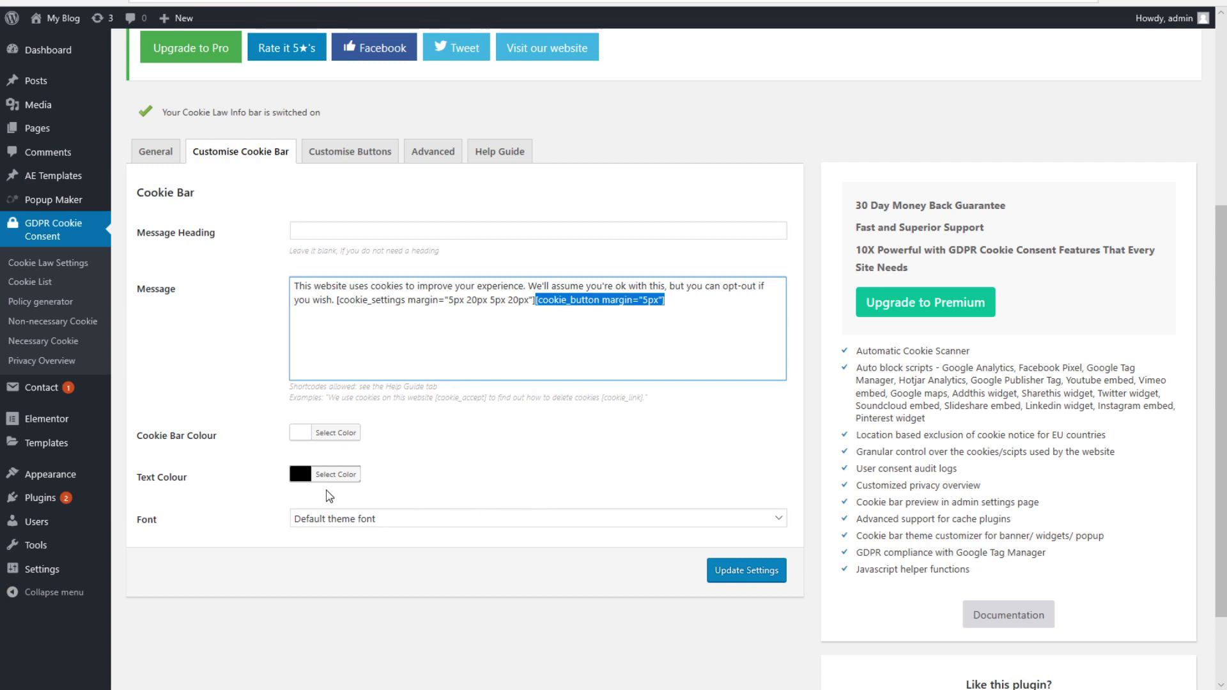
# - Check the colour and font options of the cookie bar without changing them
pyautogui.tripleClick(409, 470)
pyautogui.click(409, 457)
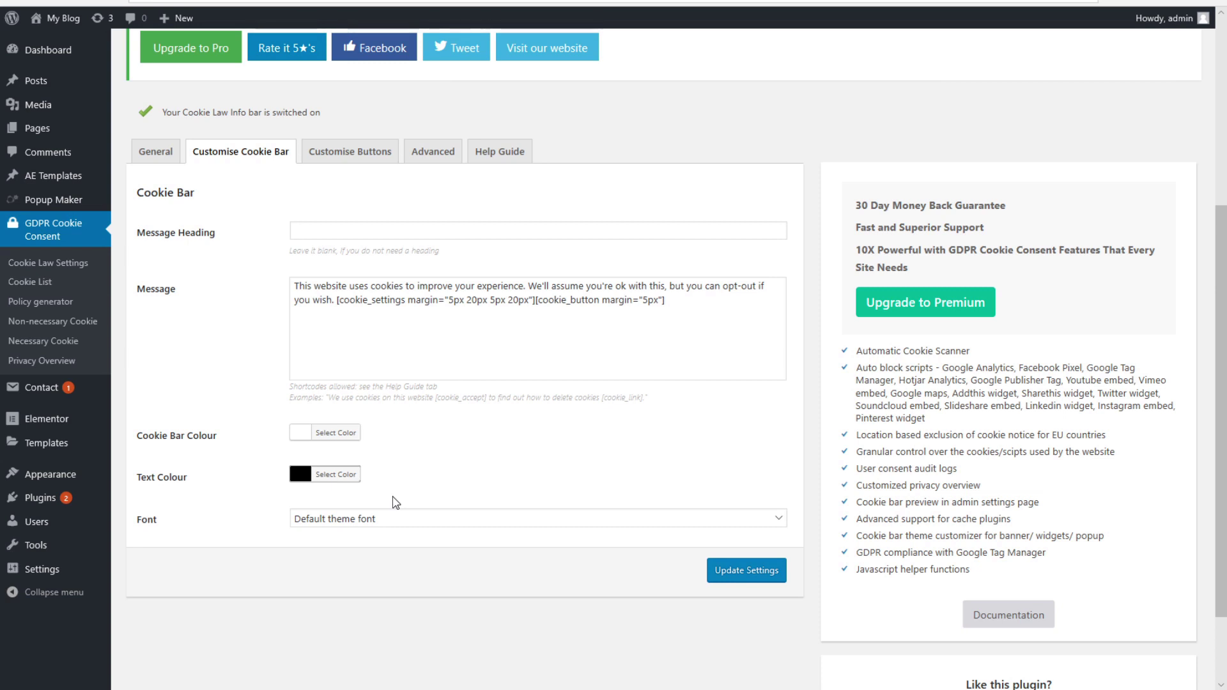
pyautogui.click(368, 521)
pyautogui.click(203, 517)
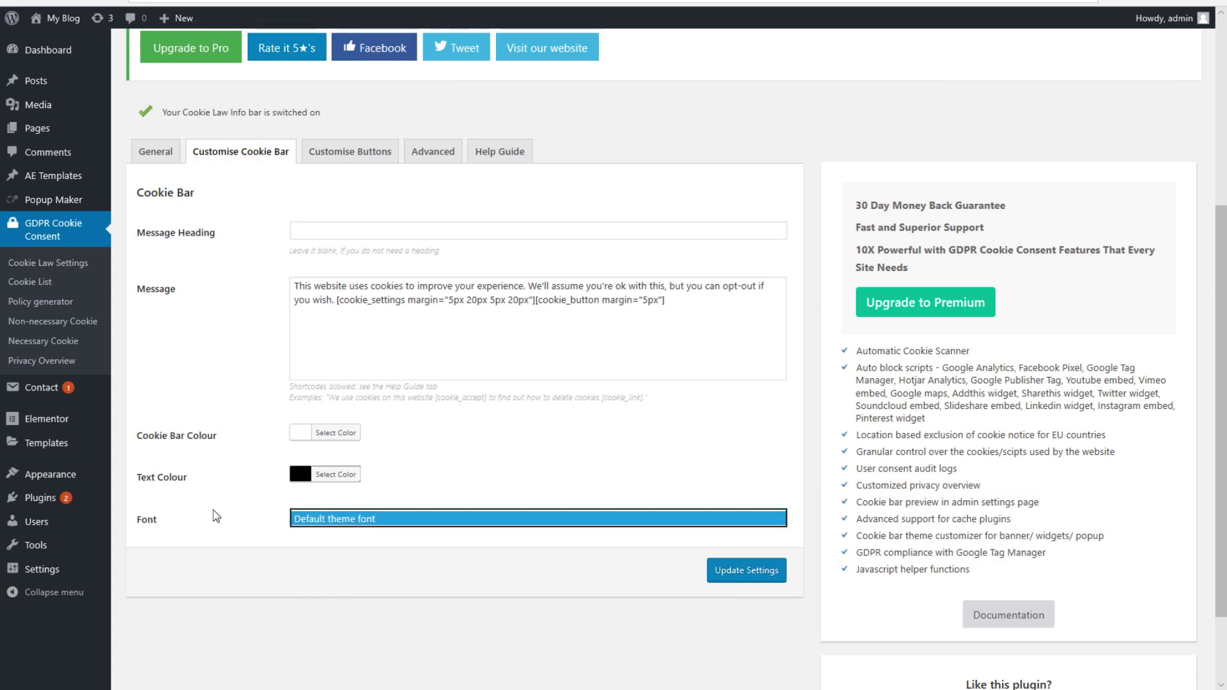
pyautogui.click(218, 518)
# - Examine the Accept and Reject button settings and their shortcodes, comparing them with those in the cookie bar message
pyautogui.click(366, 156)
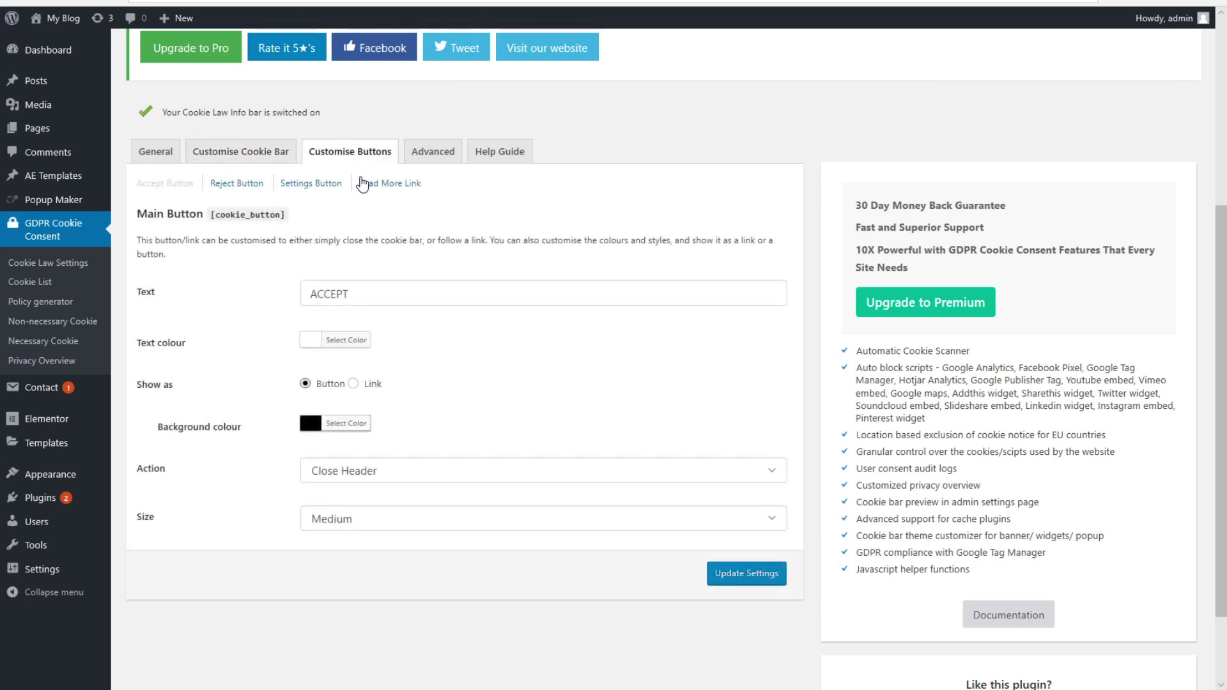
pyautogui.click(242, 152)
pyautogui.moveTo(676, 300); pyautogui.dragTo(343, 306)
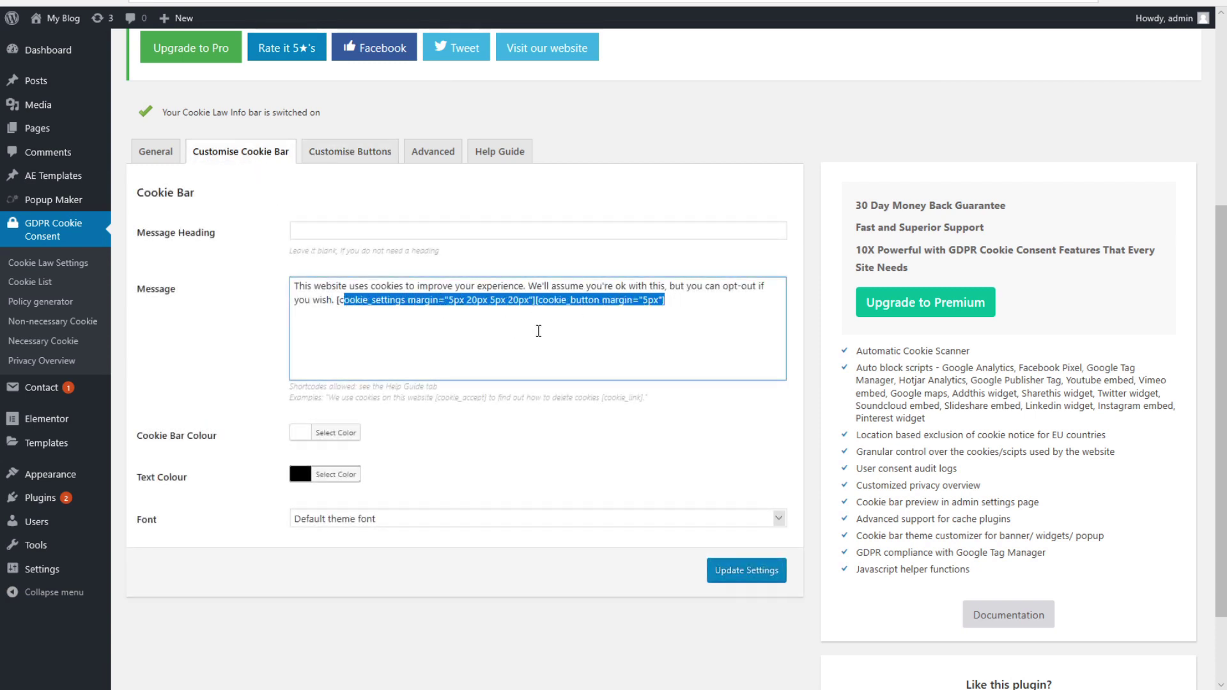
pyautogui.click(540, 329)
pyautogui.click(535, 300)
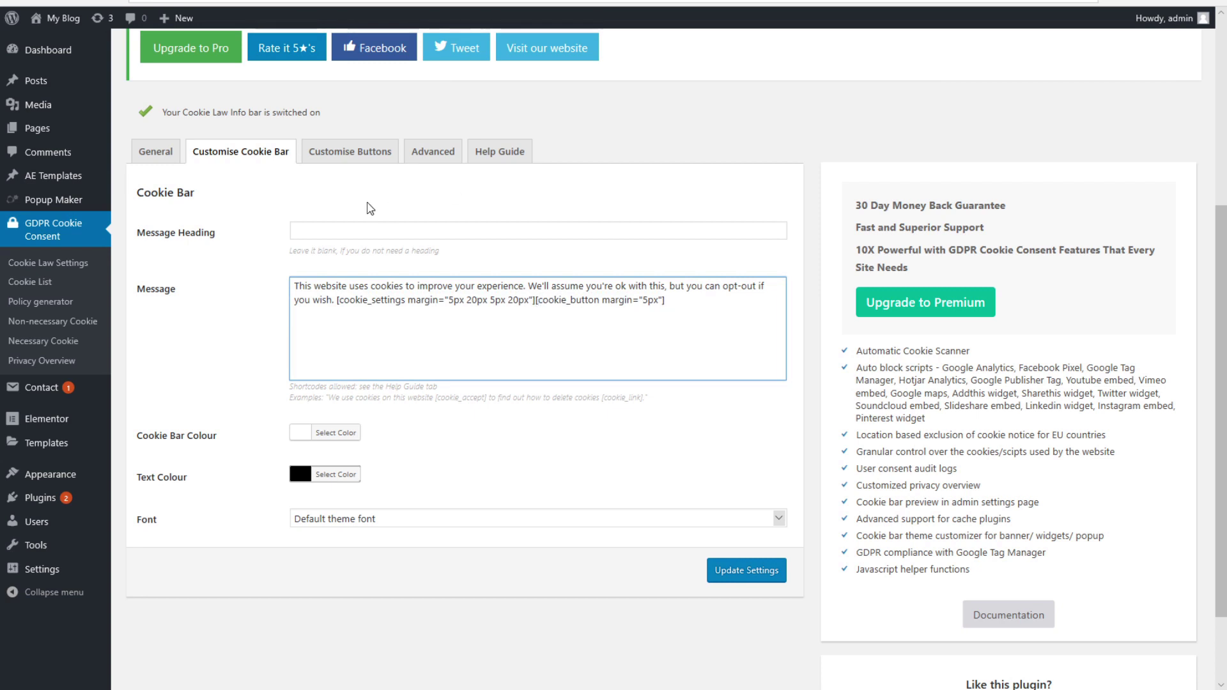
pyautogui.click(343, 152)
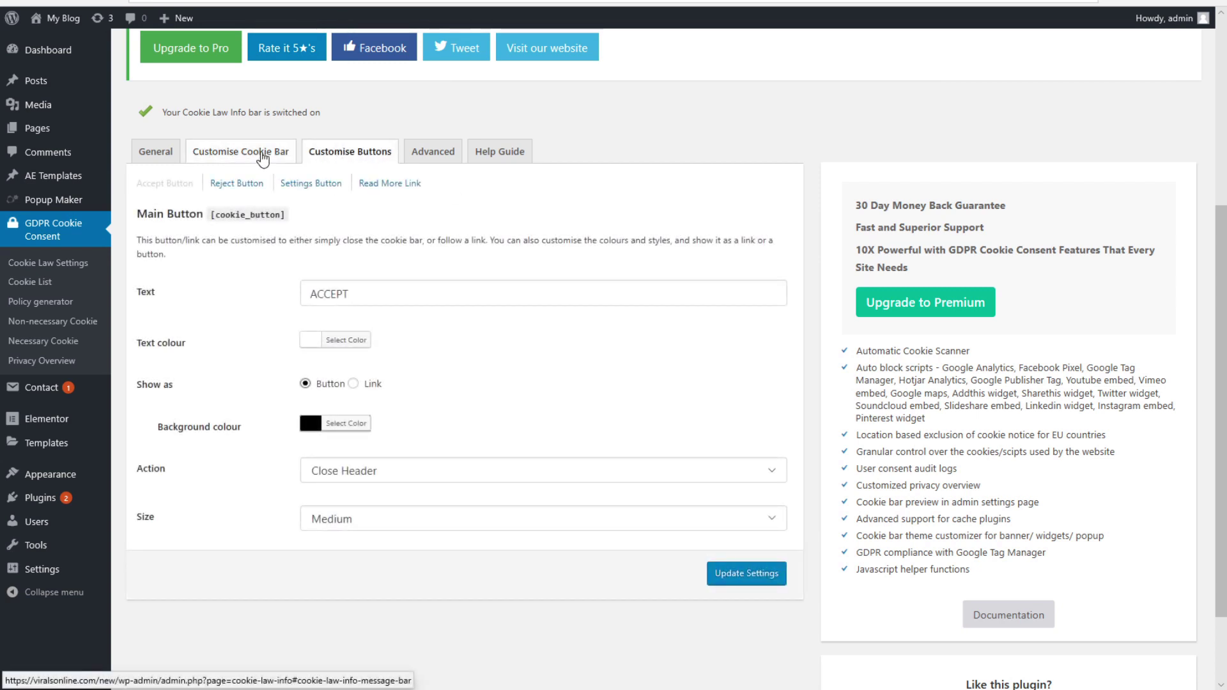
pyautogui.click(238, 189)
pyautogui.click(169, 188)
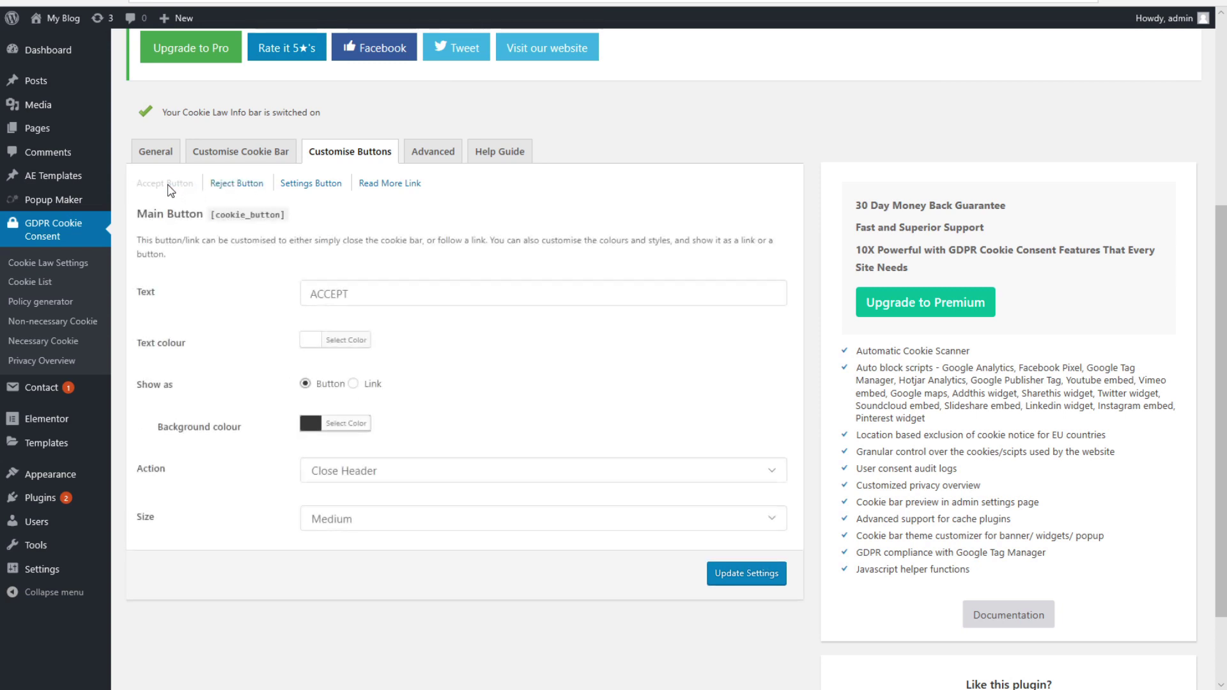
pyautogui.tripleClick(261, 216)
pyautogui.click(250, 226)
pyautogui.click(240, 187)
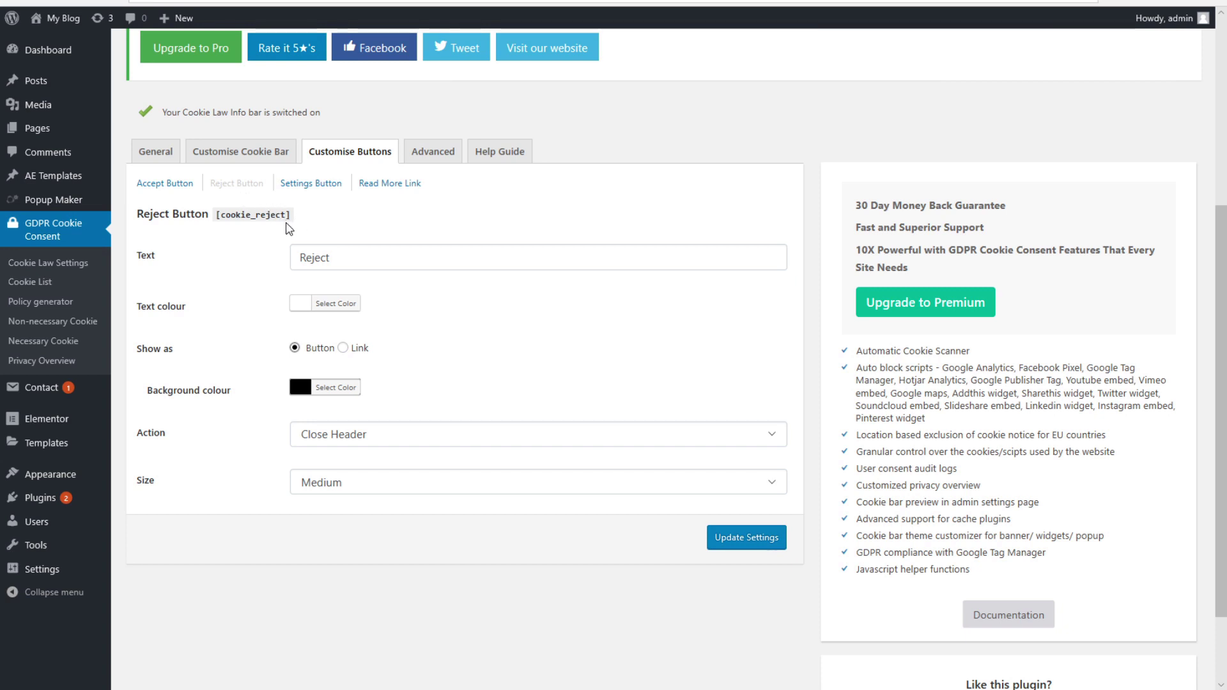
# - Copy the [cookie_link] shortcode from the Read More Link settings
pyautogui.click(402, 185)
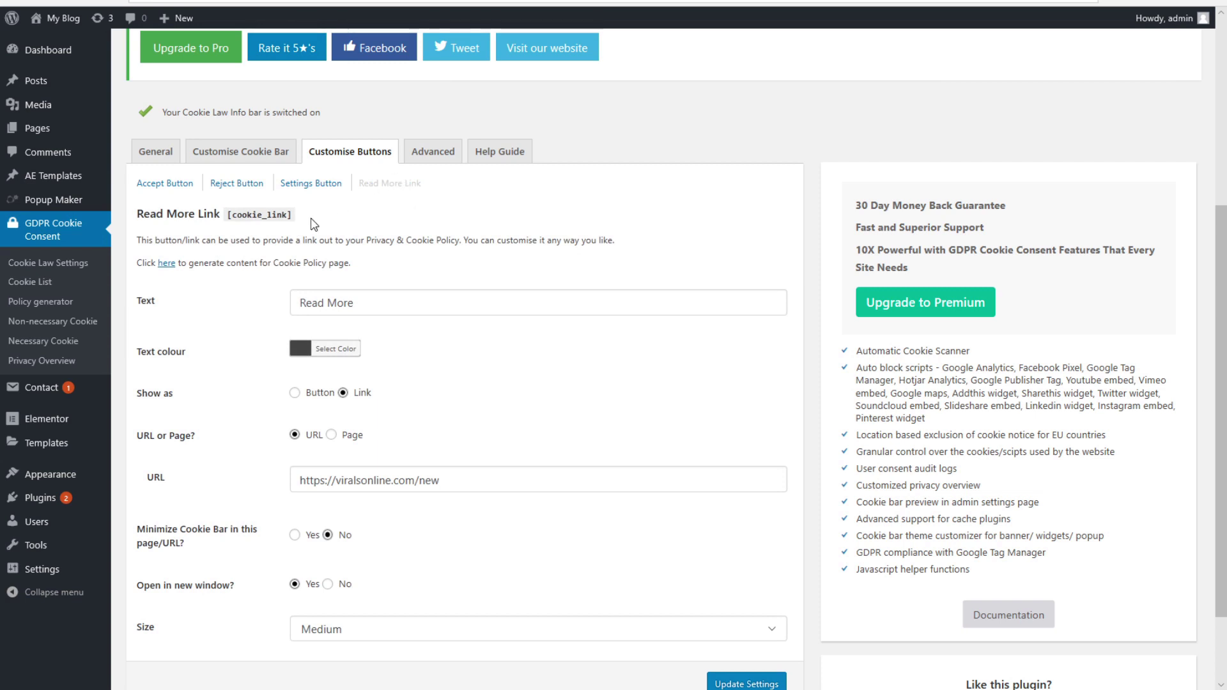
pyautogui.moveTo(290, 216); pyautogui.dragTo(224, 218)
pyautogui.click(252, 215)
pyautogui.tripleClick(276, 216)
pyautogui.click(293, 222)
pyautogui.moveTo(293, 216); pyautogui.dragTo(221, 214)
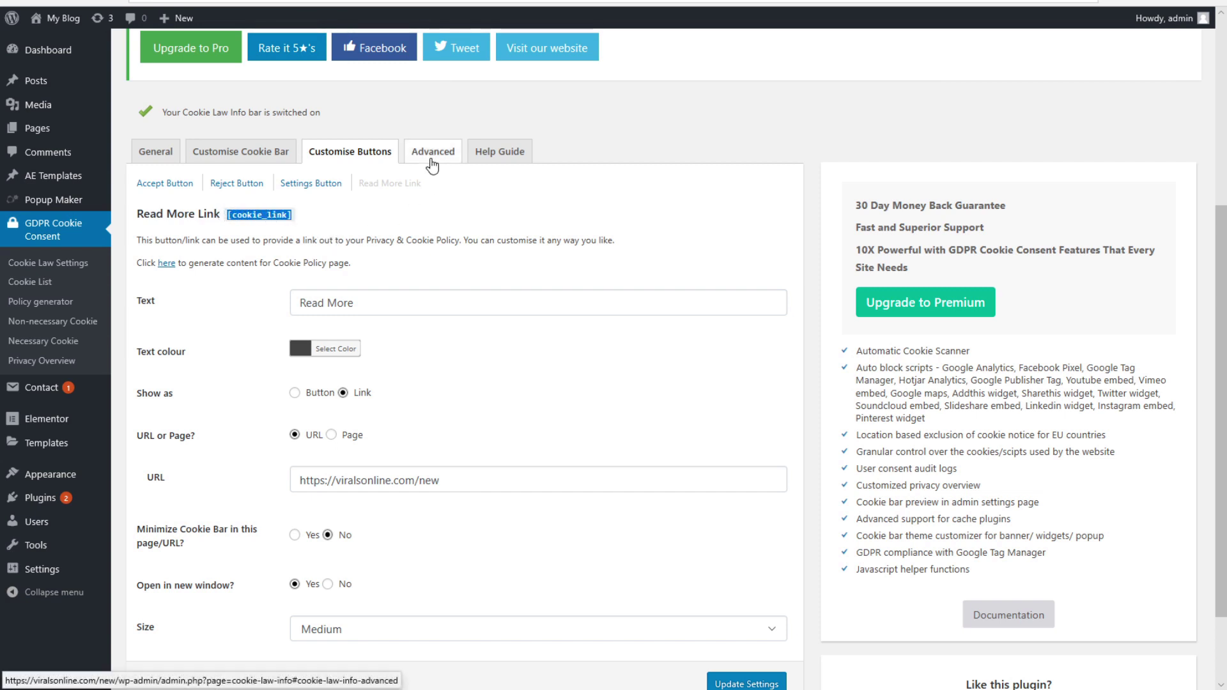
pyautogui.rightClick(263, 216)
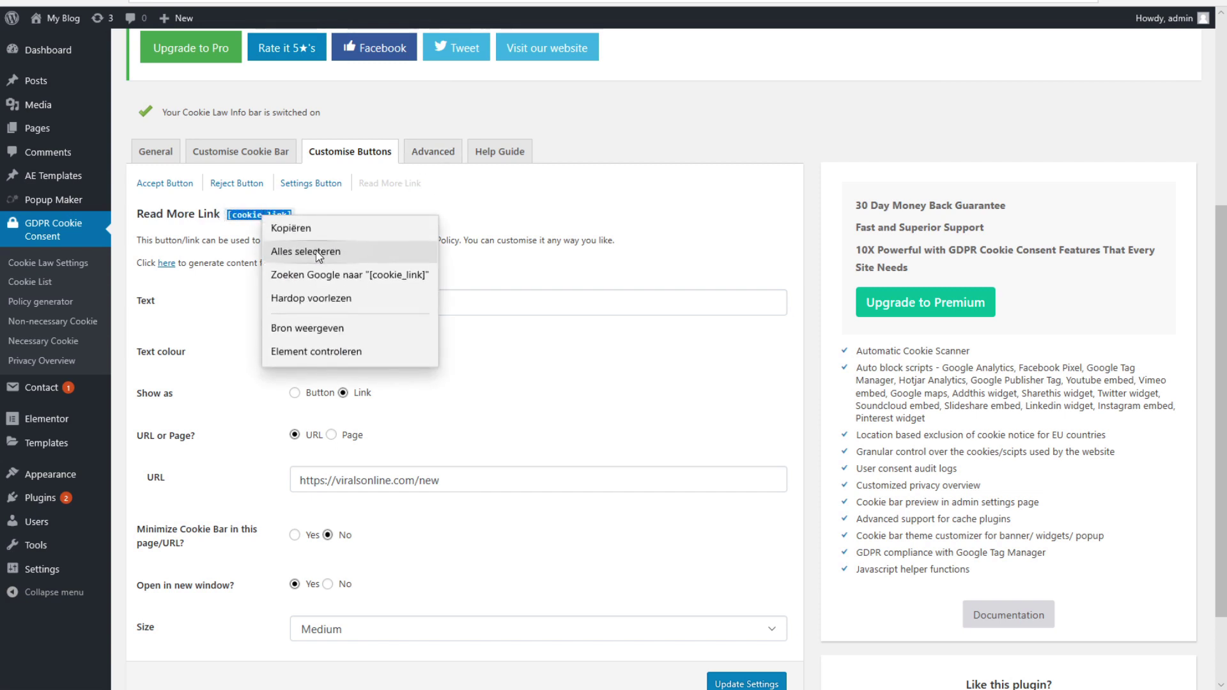
pyautogui.click(281, 227)
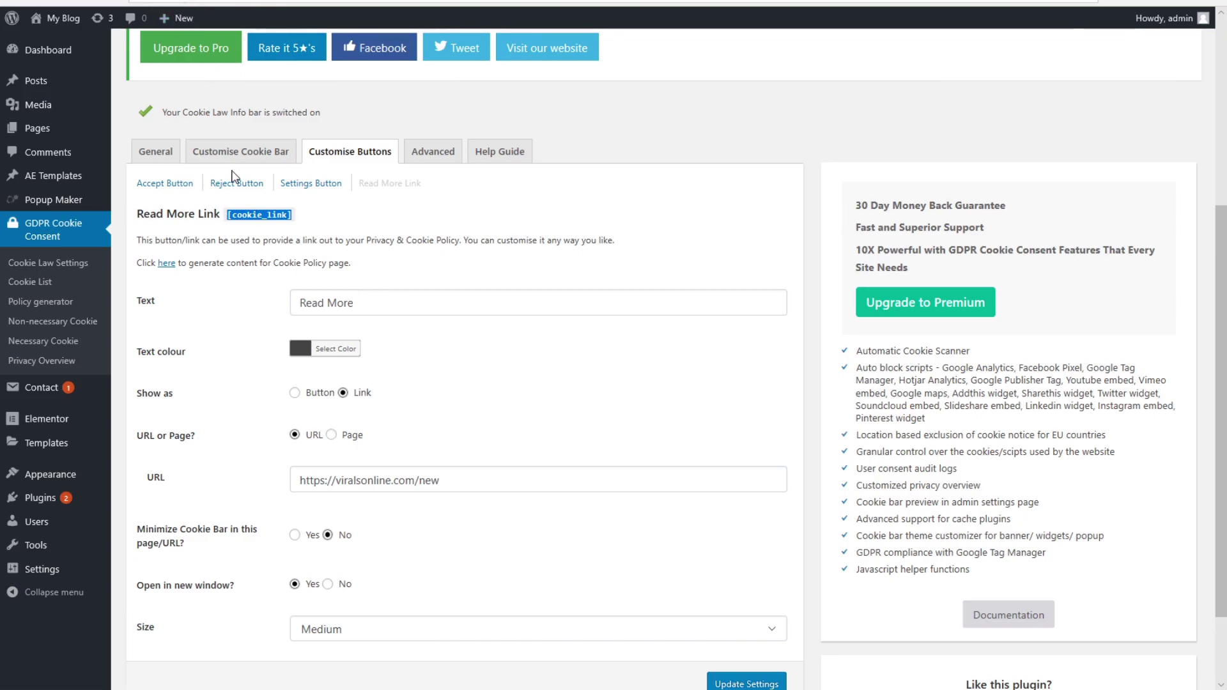
# - Add the [cookie_link] shortcode at the end of the cookie bar message and update the settings
pyautogui.click(247, 158)
pyautogui.click(677, 301)
pyautogui.hotkey('ctrl', 'v')
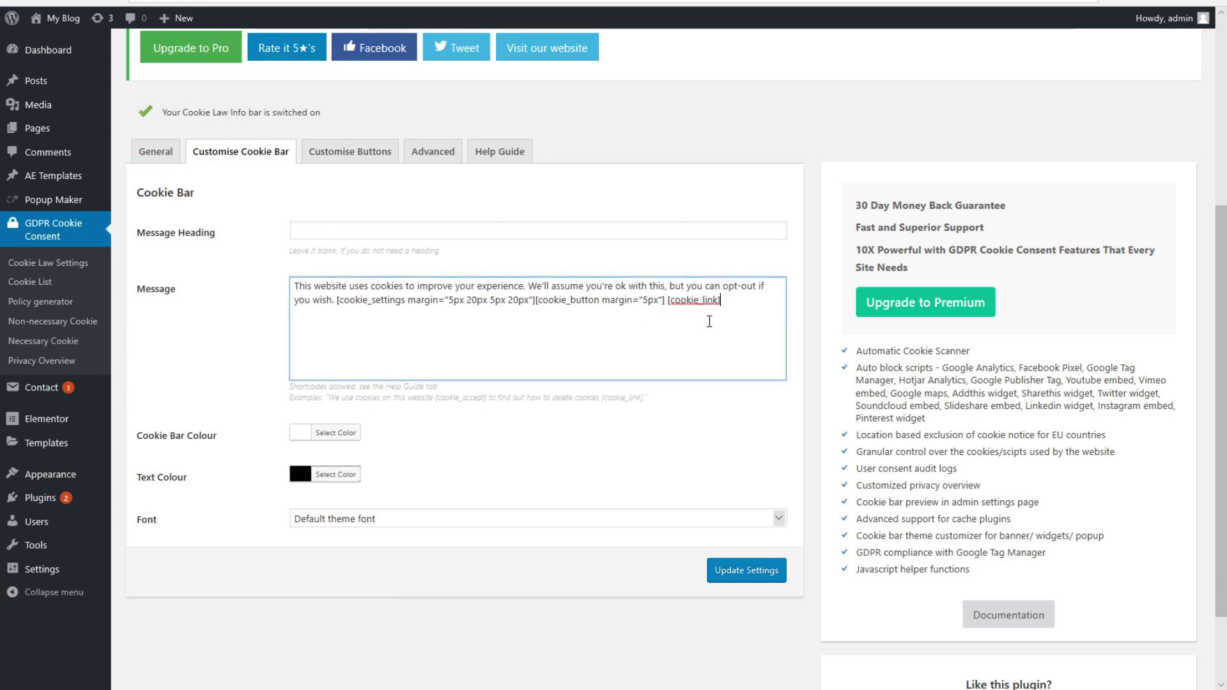
pyautogui.click(747, 570)
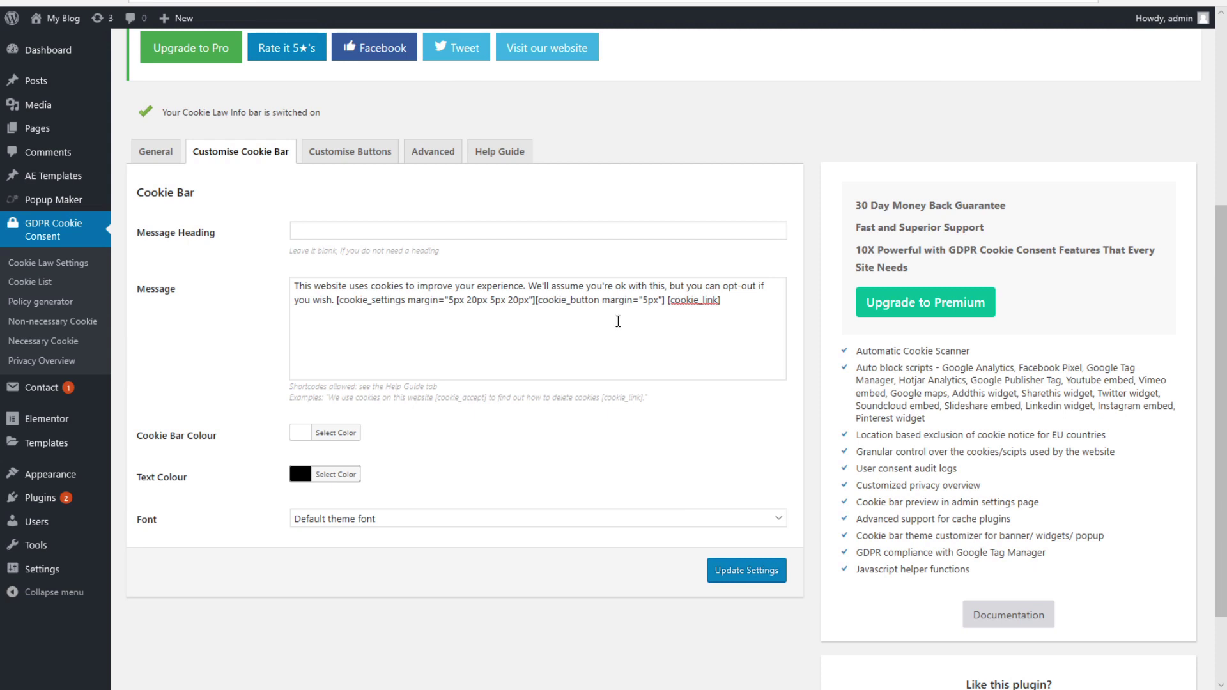
# - Review the Read More Link's text and URL options and the Settings Button options
pyautogui.click(353, 156)
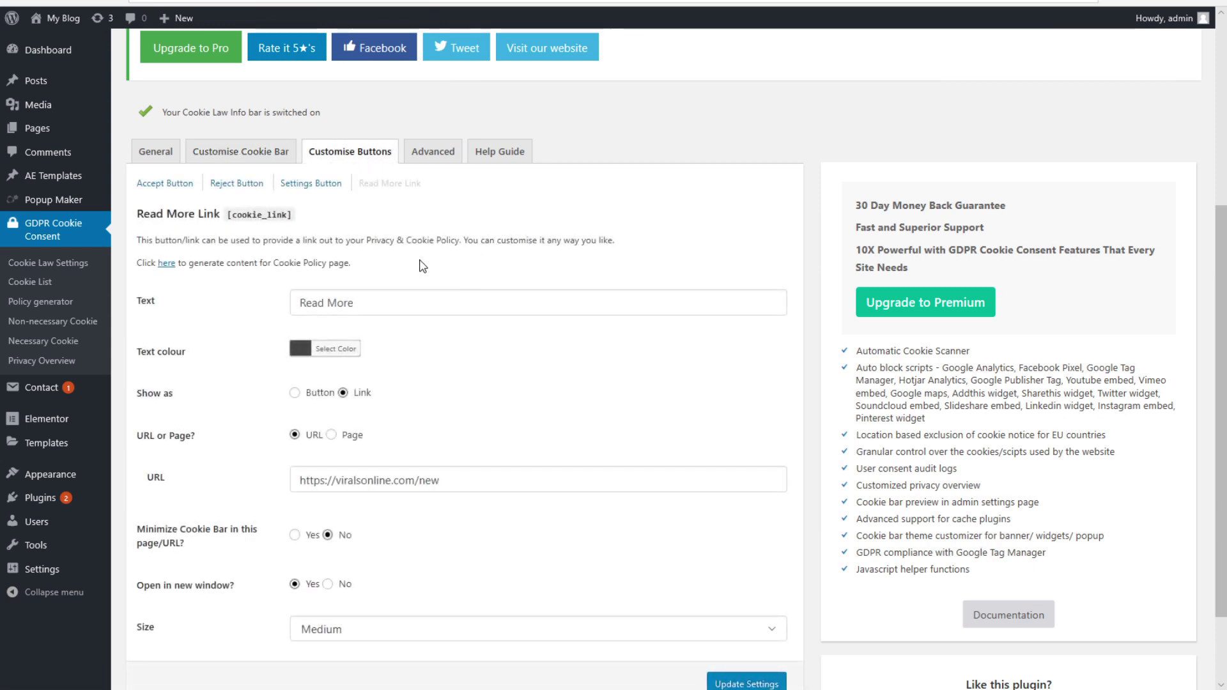
pyautogui.click(341, 304)
pyautogui.scroll(-2, 343, 305)
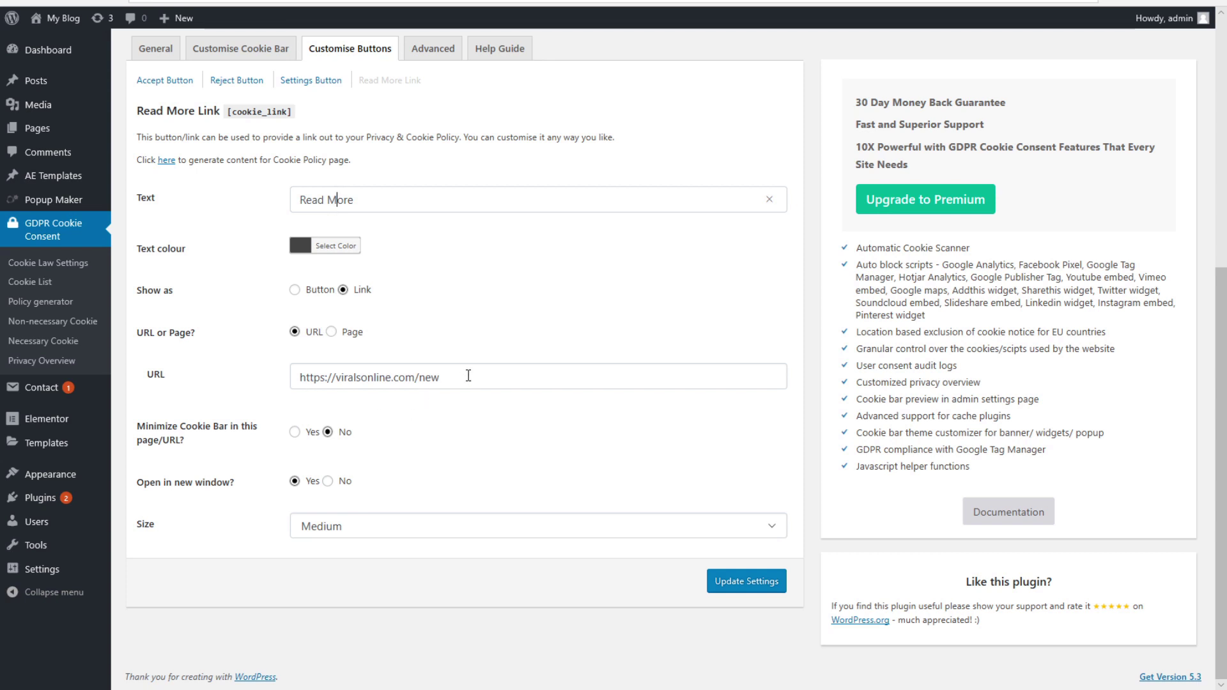
pyautogui.moveTo(468, 376); pyautogui.dragTo(286, 368)
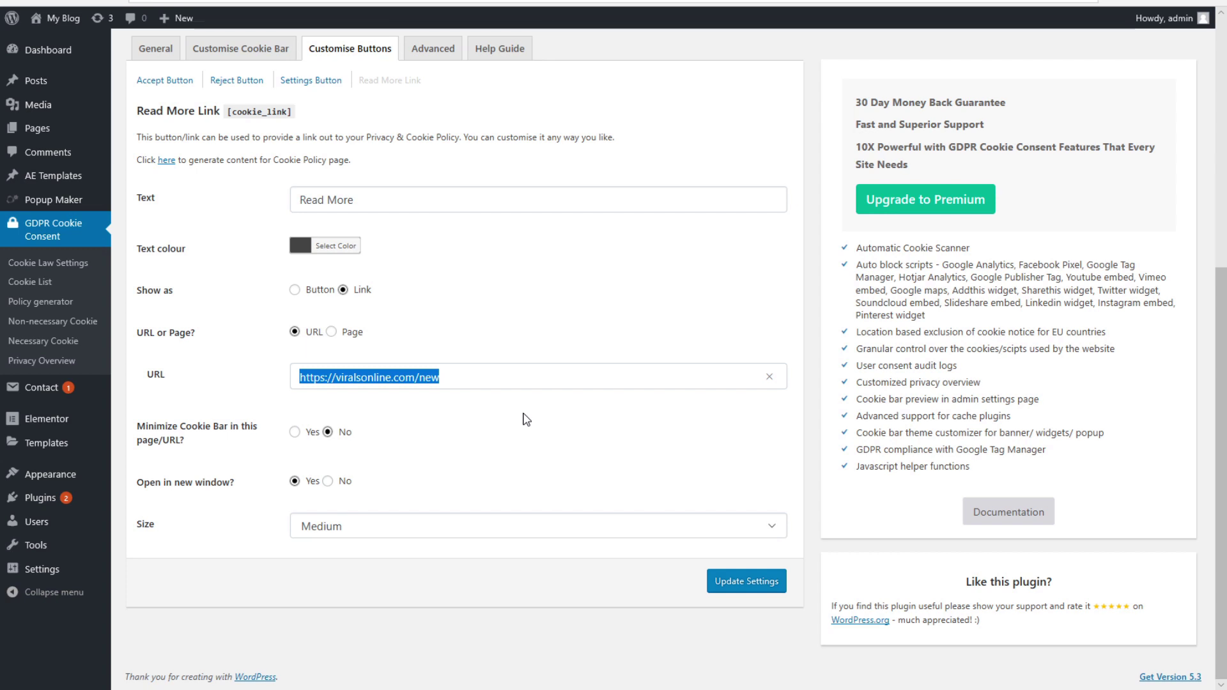
pyautogui.scroll(3, 526, 420)
pyautogui.click(311, 286)
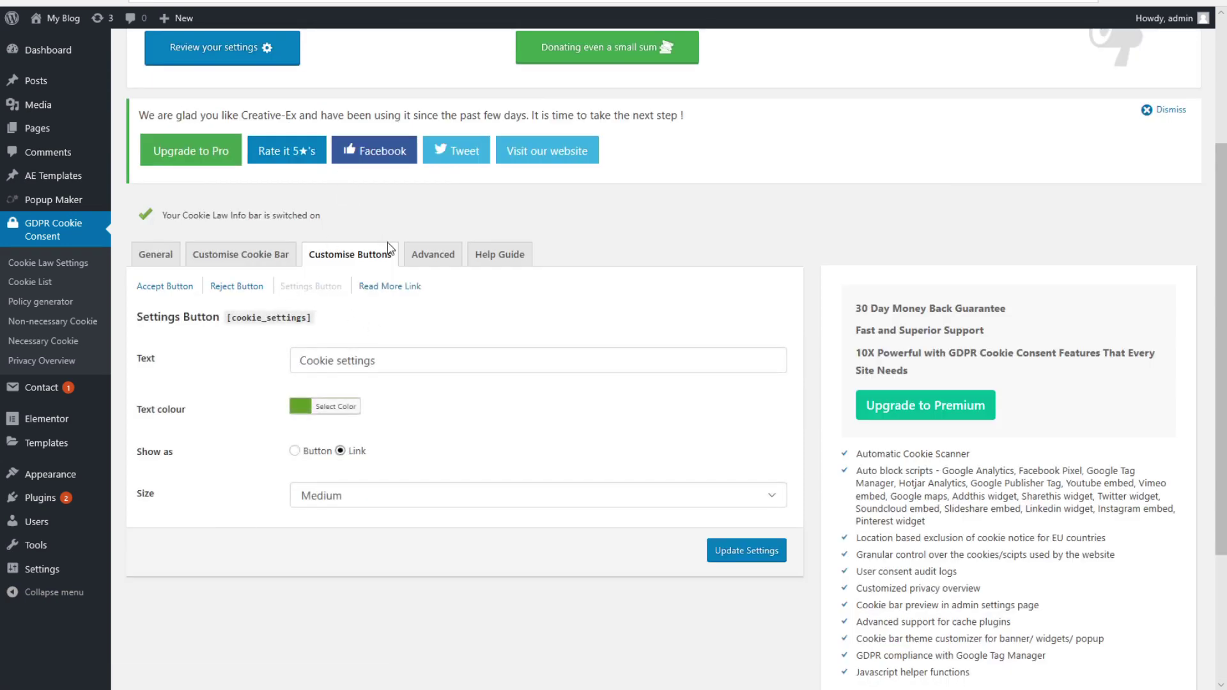
# - Compare the shortcodes in the cookie bar message with the Settings Button and Reject Button shortcodes in the button settings
pyautogui.click(269, 254)
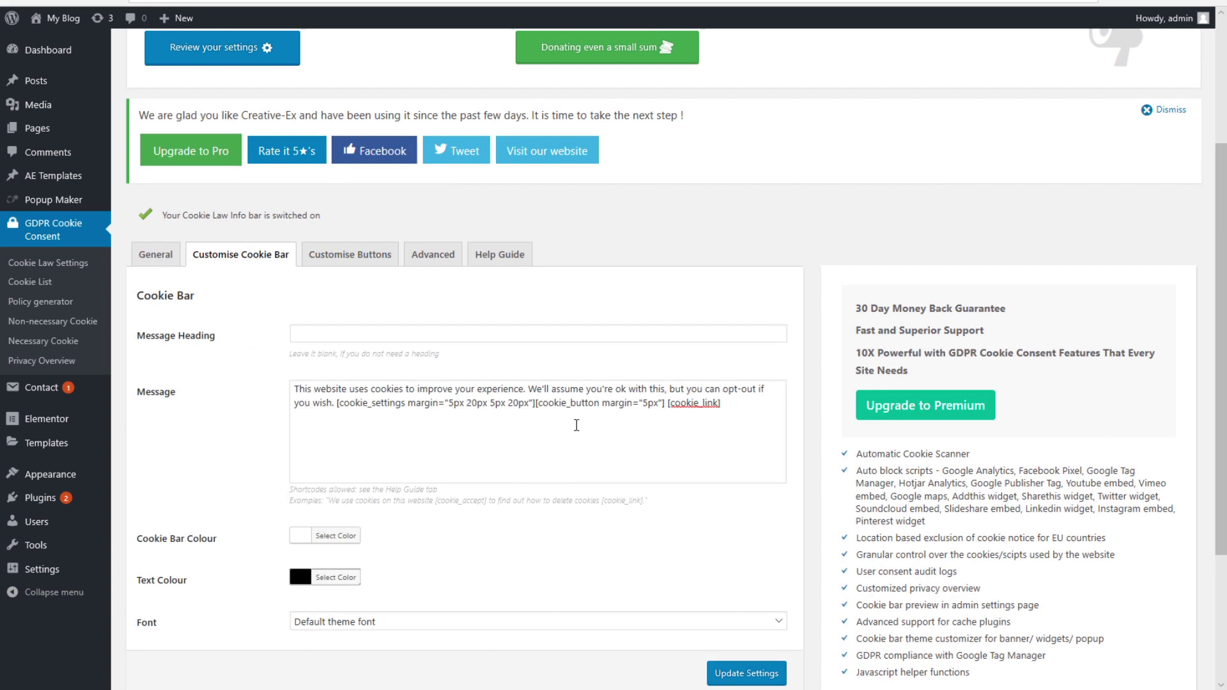
pyautogui.click(378, 400)
pyautogui.hotkey('ctrl', 'a')
pyautogui.click(409, 403)
pyautogui.click(433, 402)
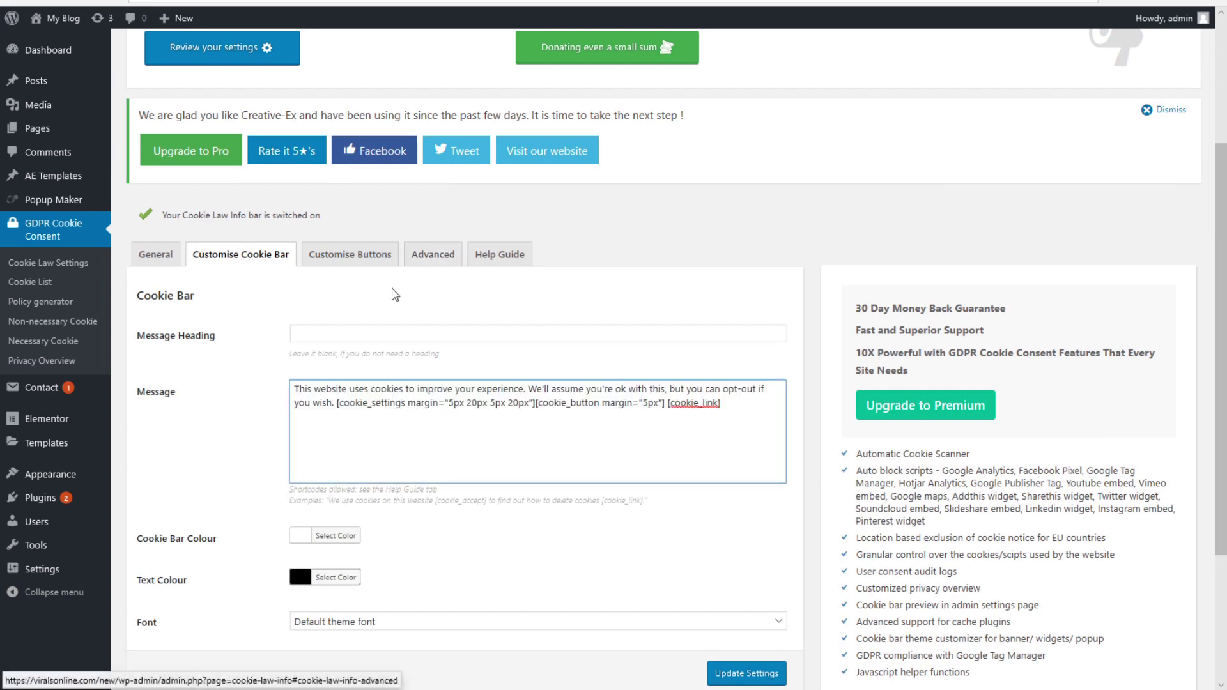
pyautogui.click(347, 256)
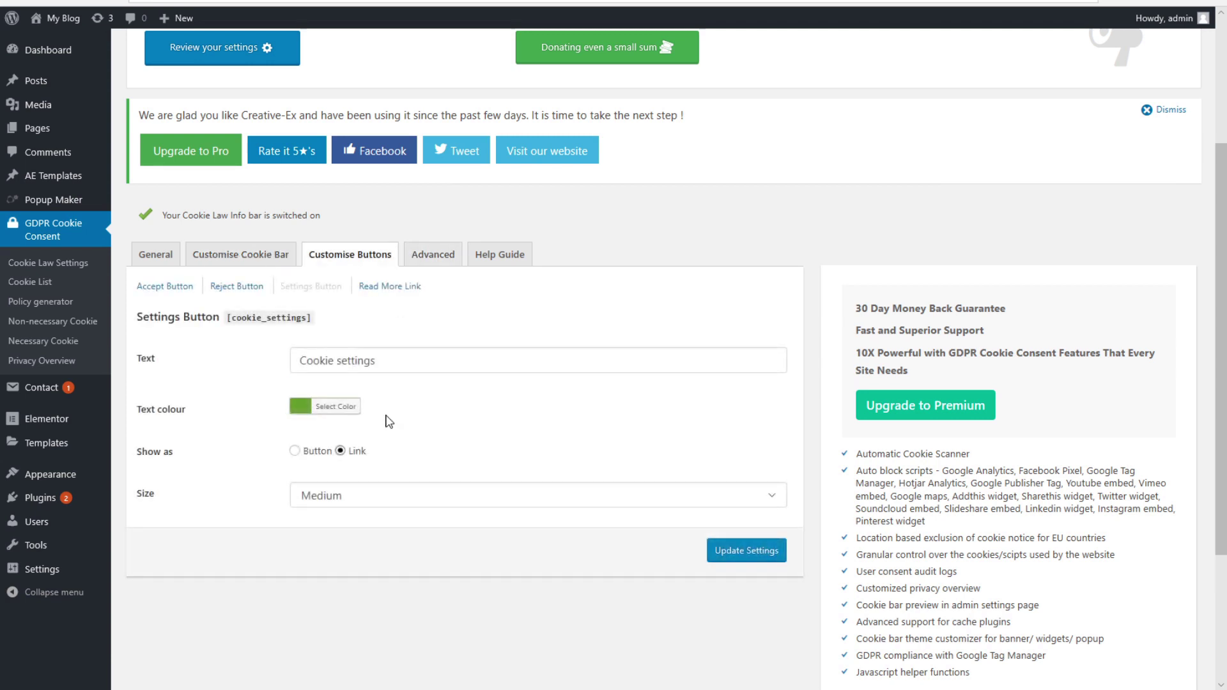
pyautogui.click(237, 288)
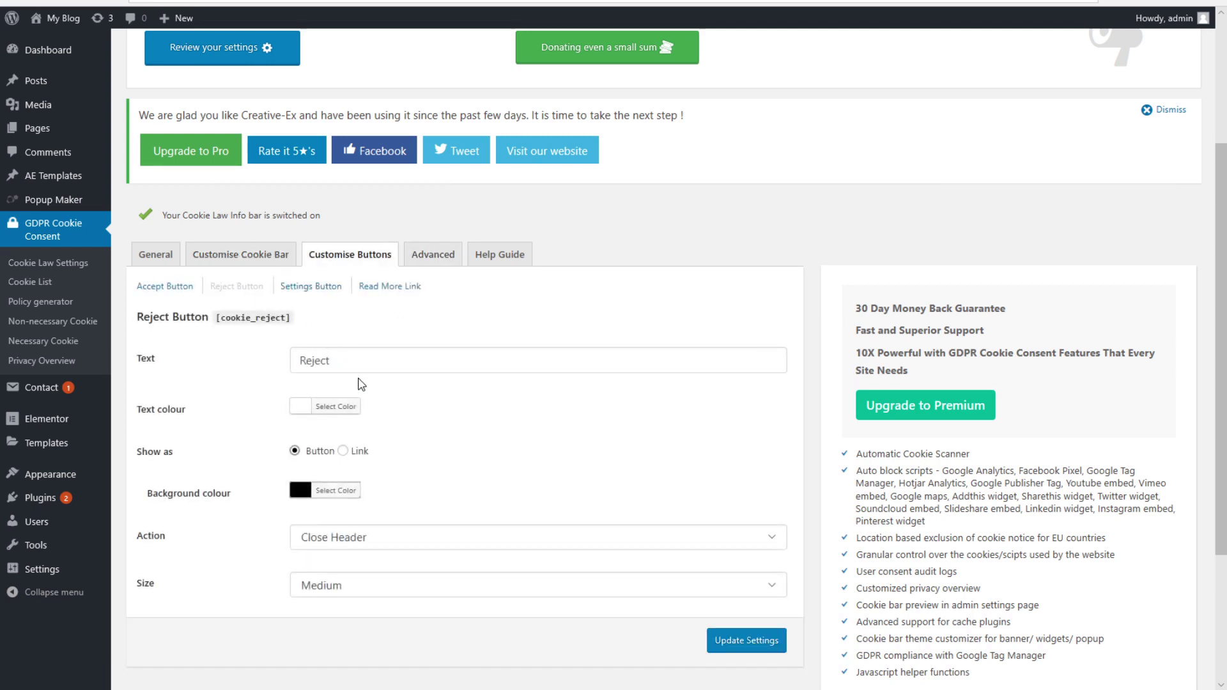
pyautogui.tripleClick(278, 317)
pyautogui.click(278, 317)
pyautogui.click(228, 262)
pyautogui.moveTo(735, 413); pyautogui.dragTo(438, 406)
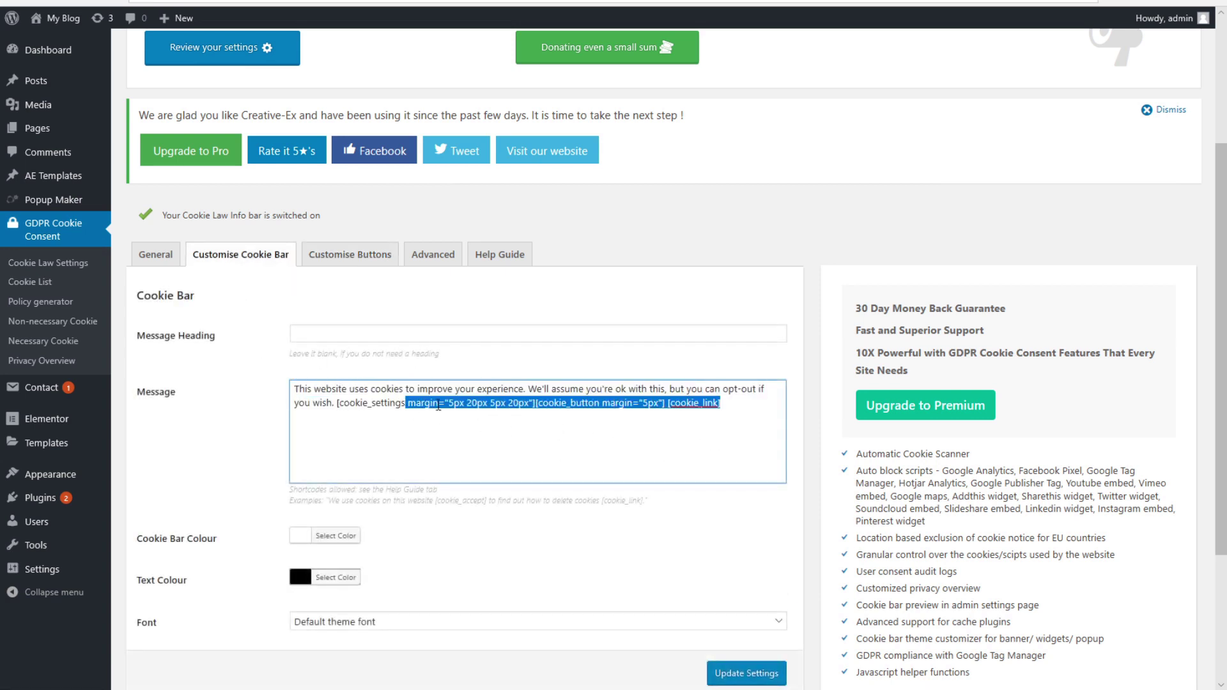
pyautogui.click(725, 454)
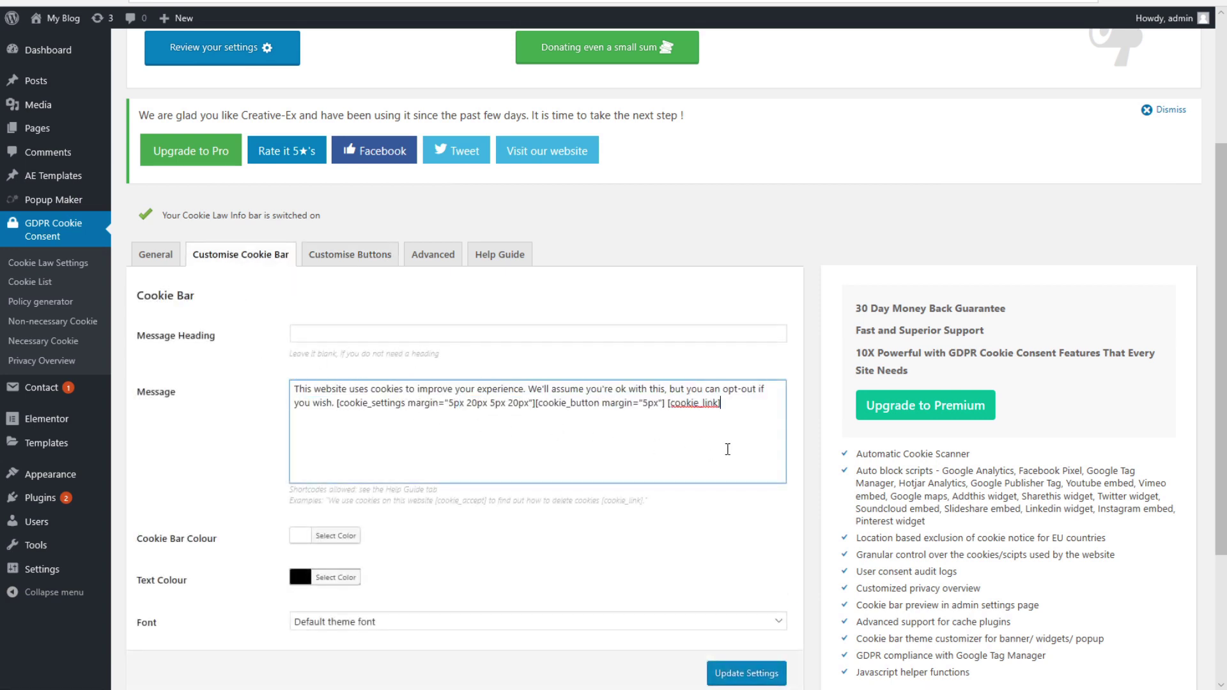
pyautogui.click(360, 256)
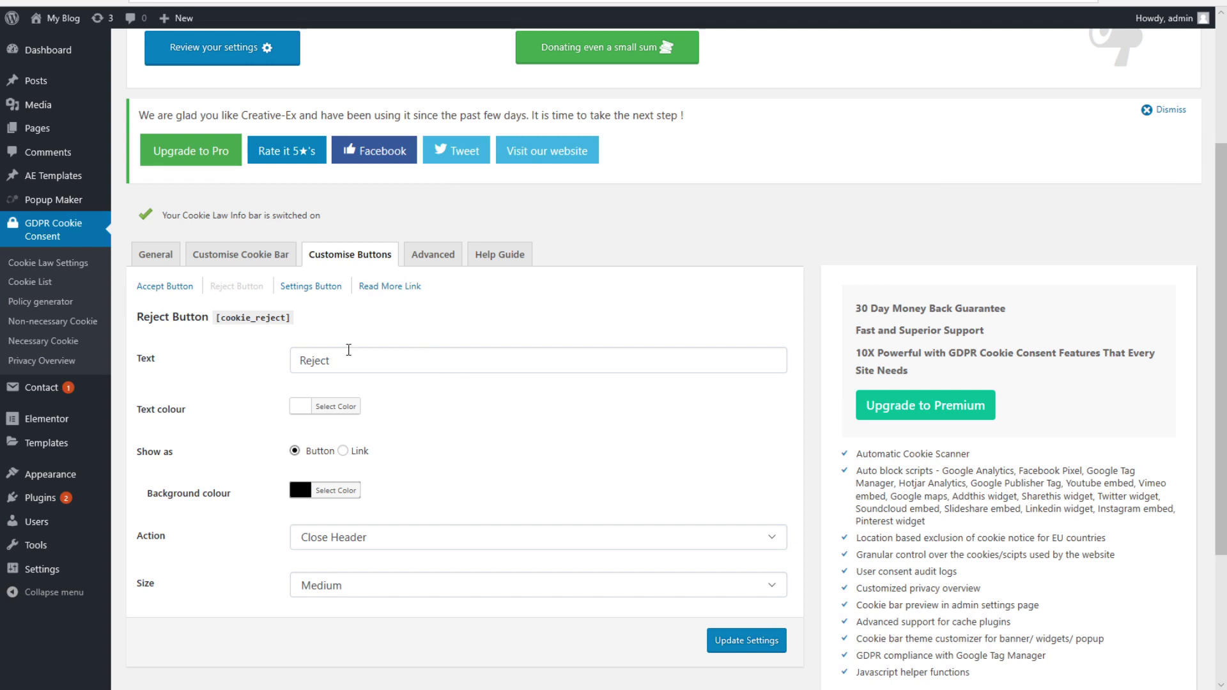
# - View the plugin's Advanced reset option and read through the shortcode reference in the Help Guide
pyautogui.click(430, 257)
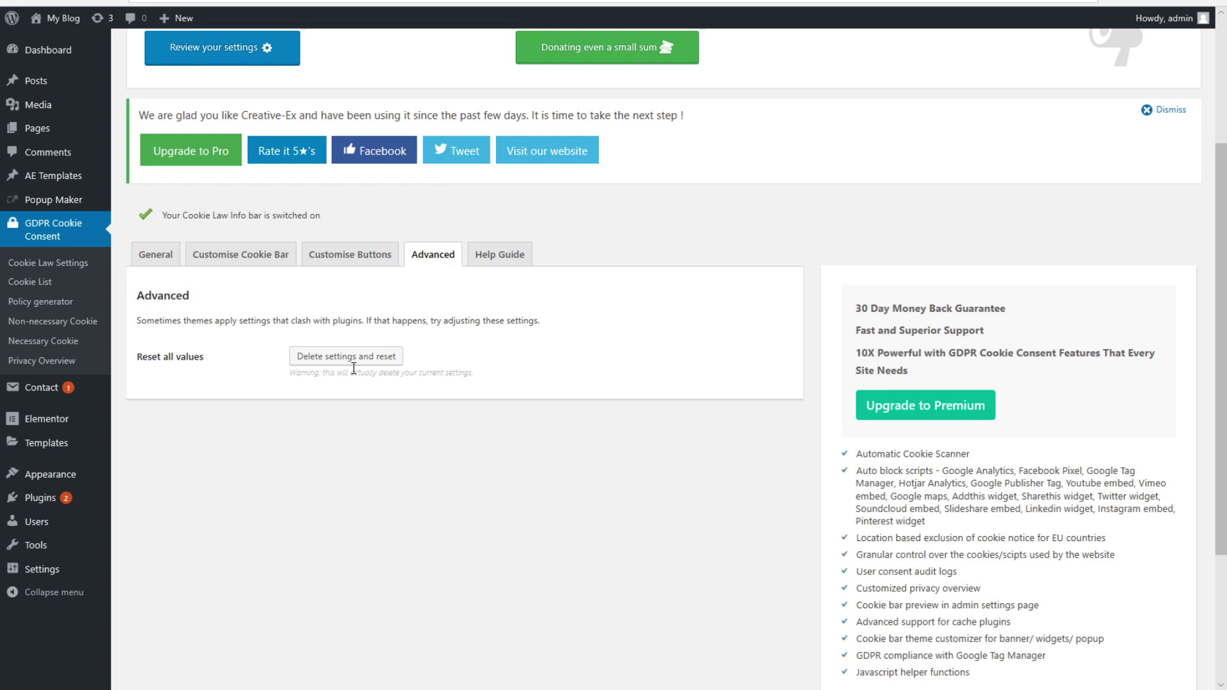
pyautogui.click(494, 257)
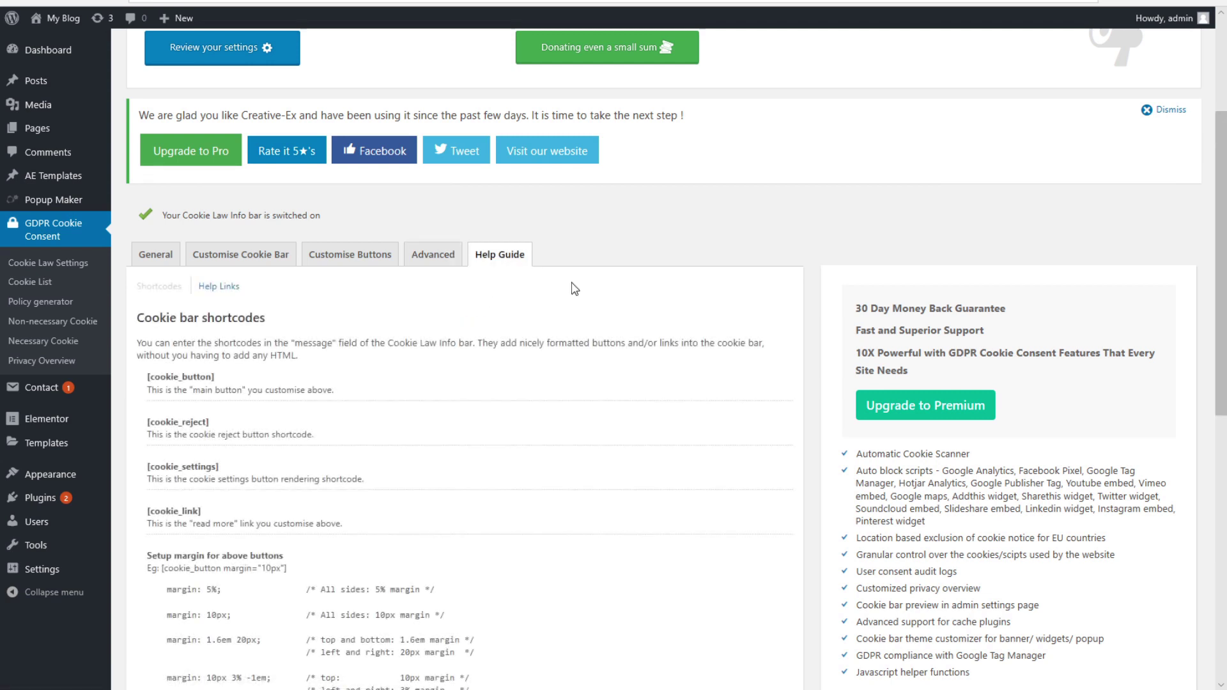
pyautogui.scroll(-5, 288, 415)
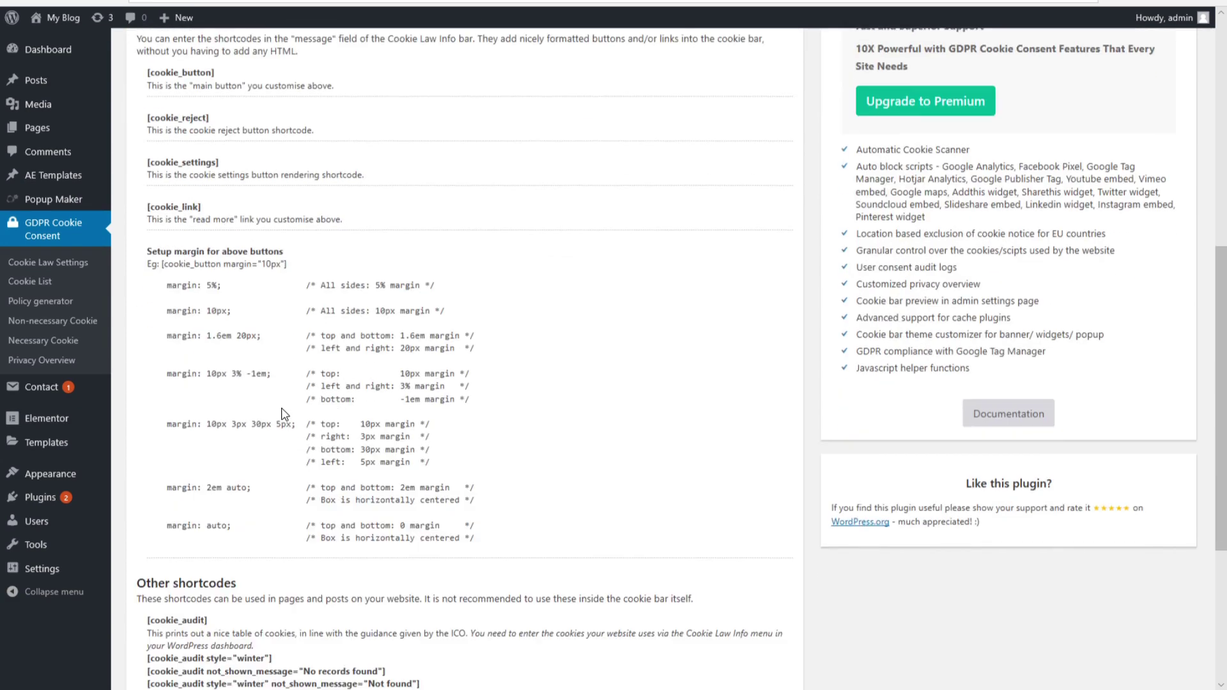
pyautogui.scroll(-5, 422, 422)
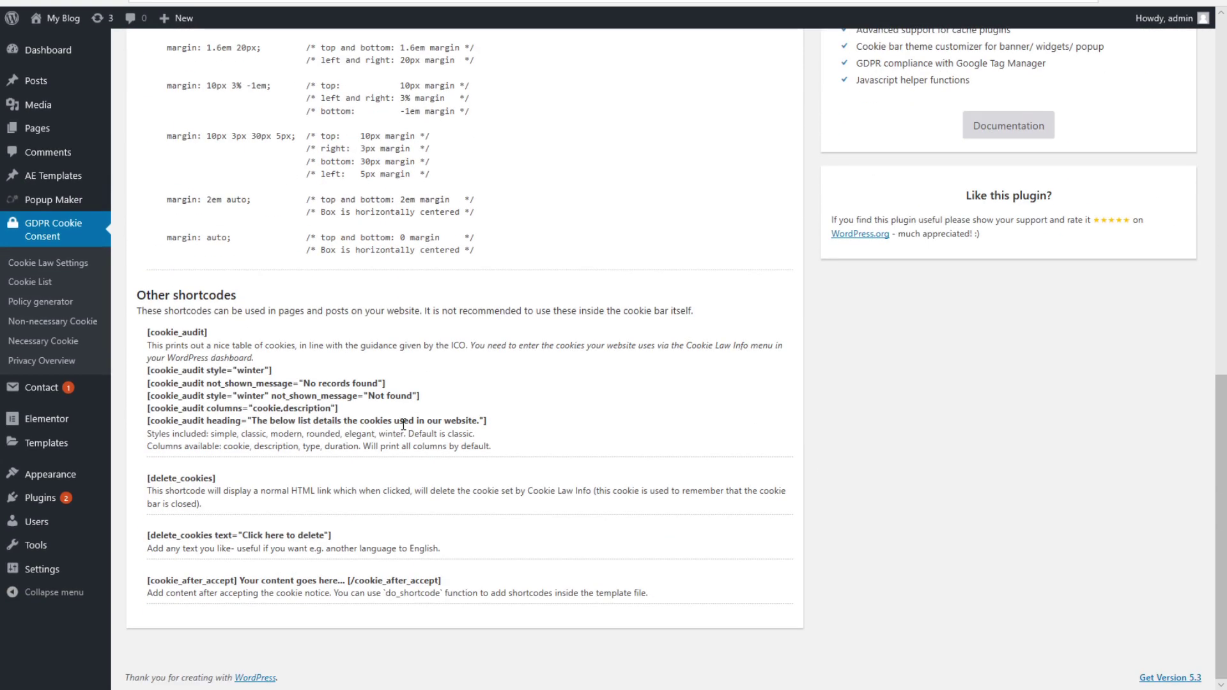
pyautogui.scroll(9, 404, 424)
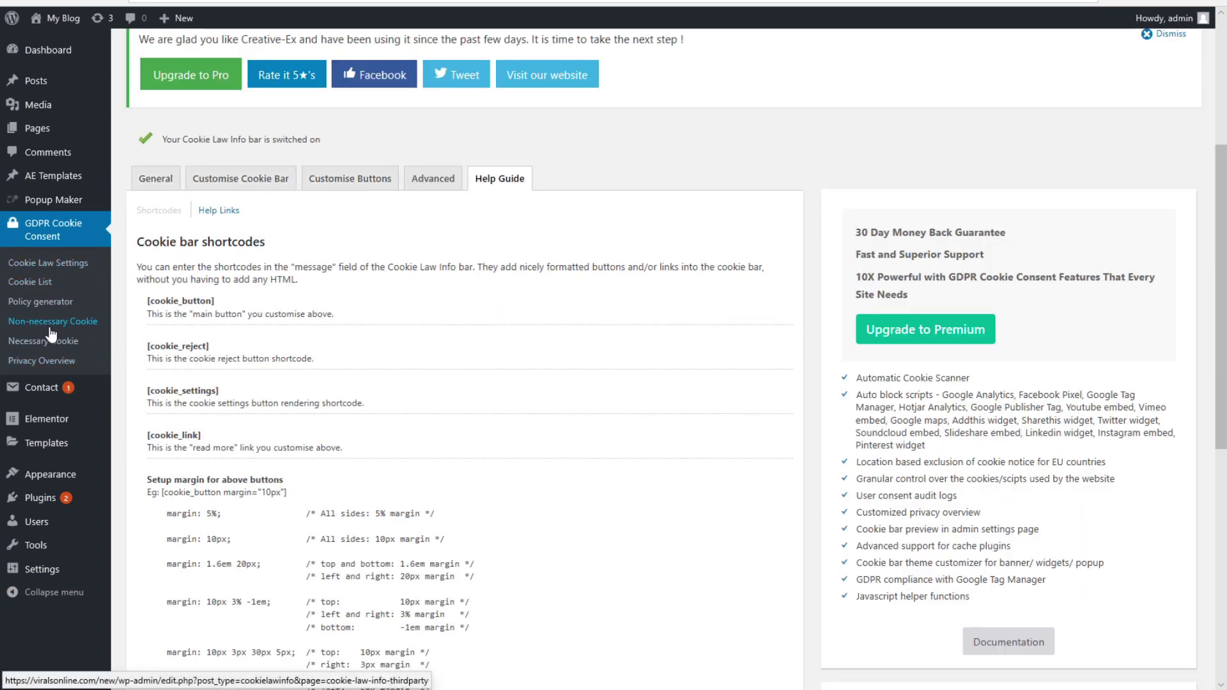
# - Review the General cookie bar options in Cookie Law Settings and the column headings of the Cookie List
pyautogui.click(45, 262)
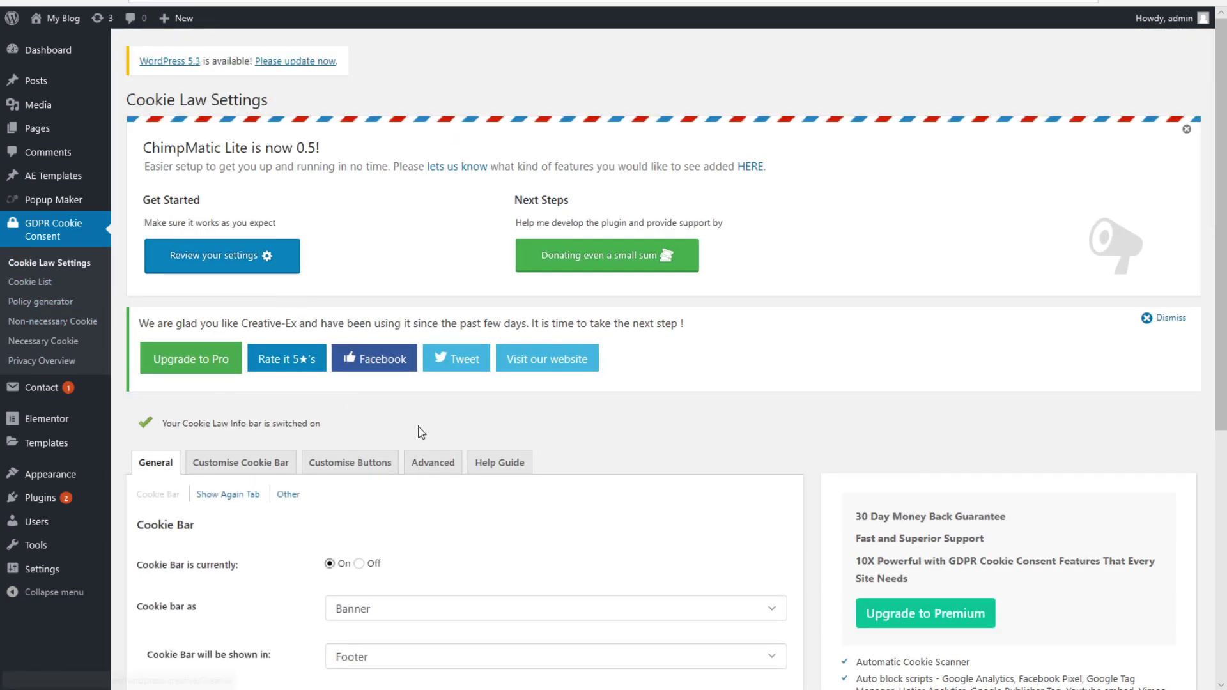
pyautogui.scroll(-3, 555, 436)
pyautogui.scroll(-3, 554, 434)
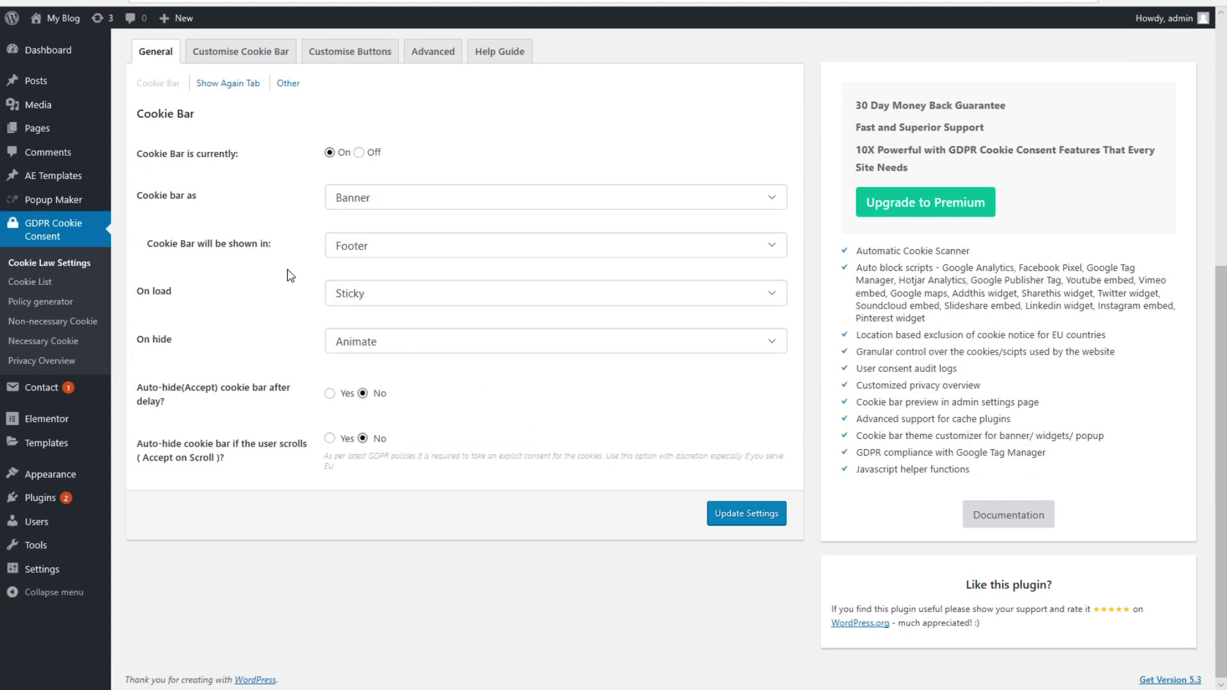
pyautogui.scroll(2, 291, 275)
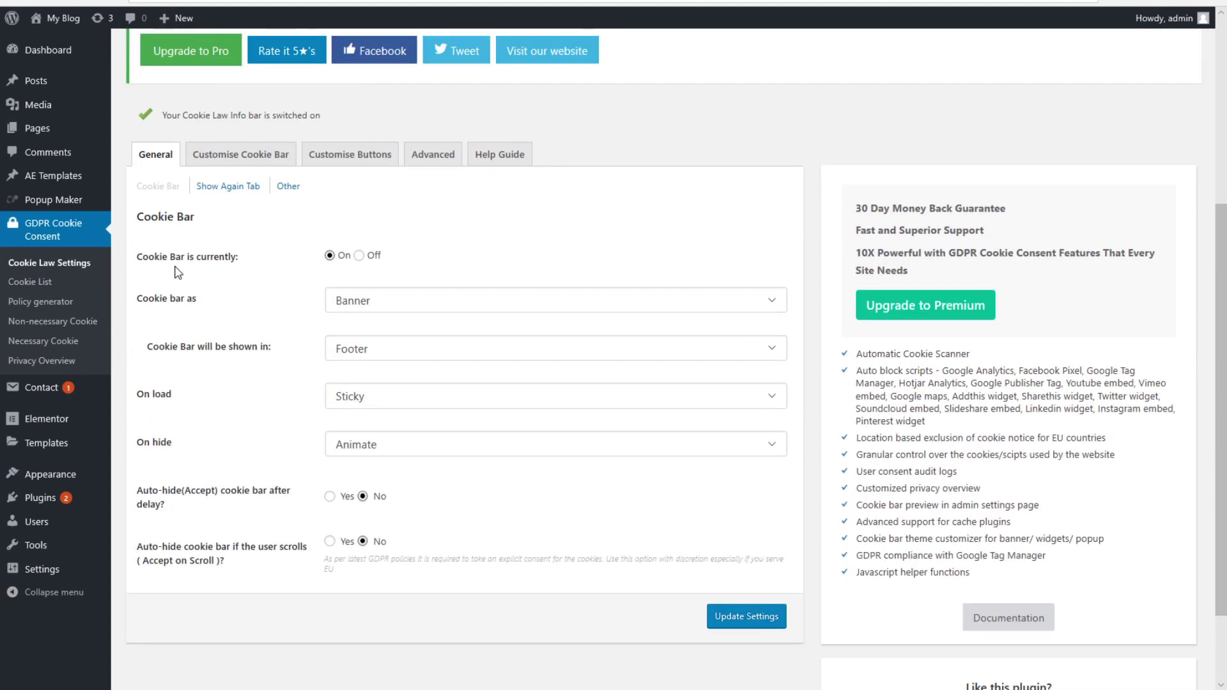
pyautogui.click(28, 284)
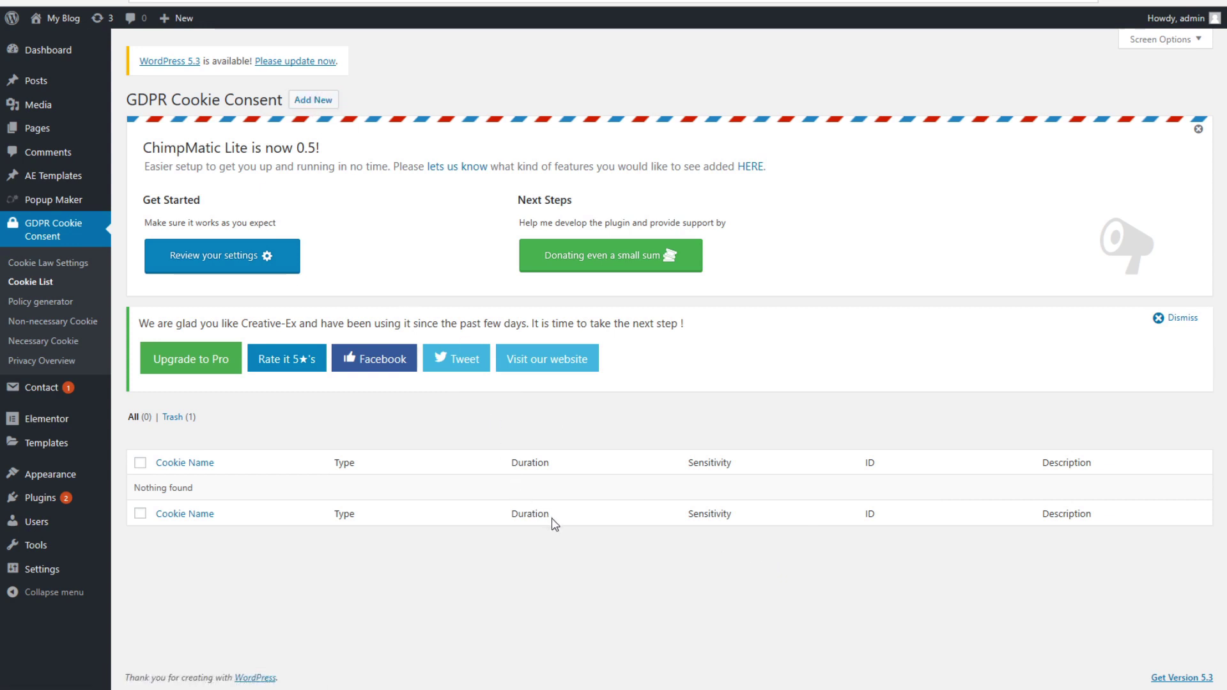
pyautogui.doubleClick(1081, 513)
pyautogui.click(859, 507)
# - Read through the heading and description of the cookie policy sections in the Policy generator, down to the page creation options
pyautogui.click(46, 310)
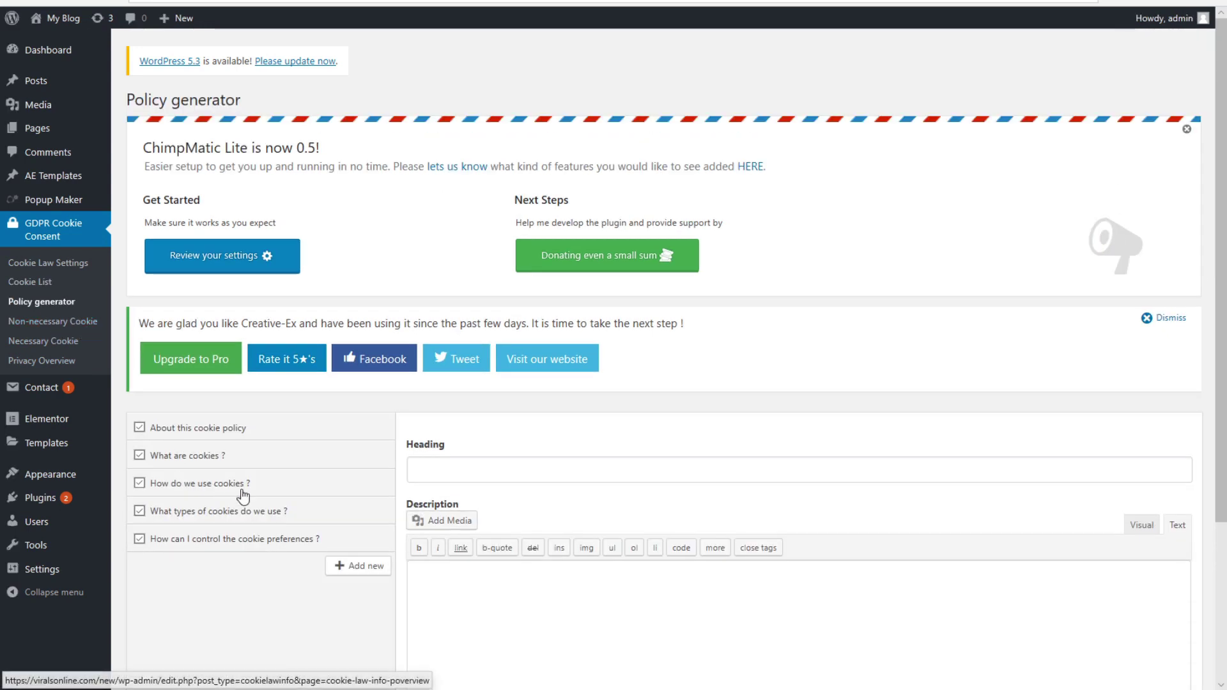
pyautogui.scroll(-2, 470, 496)
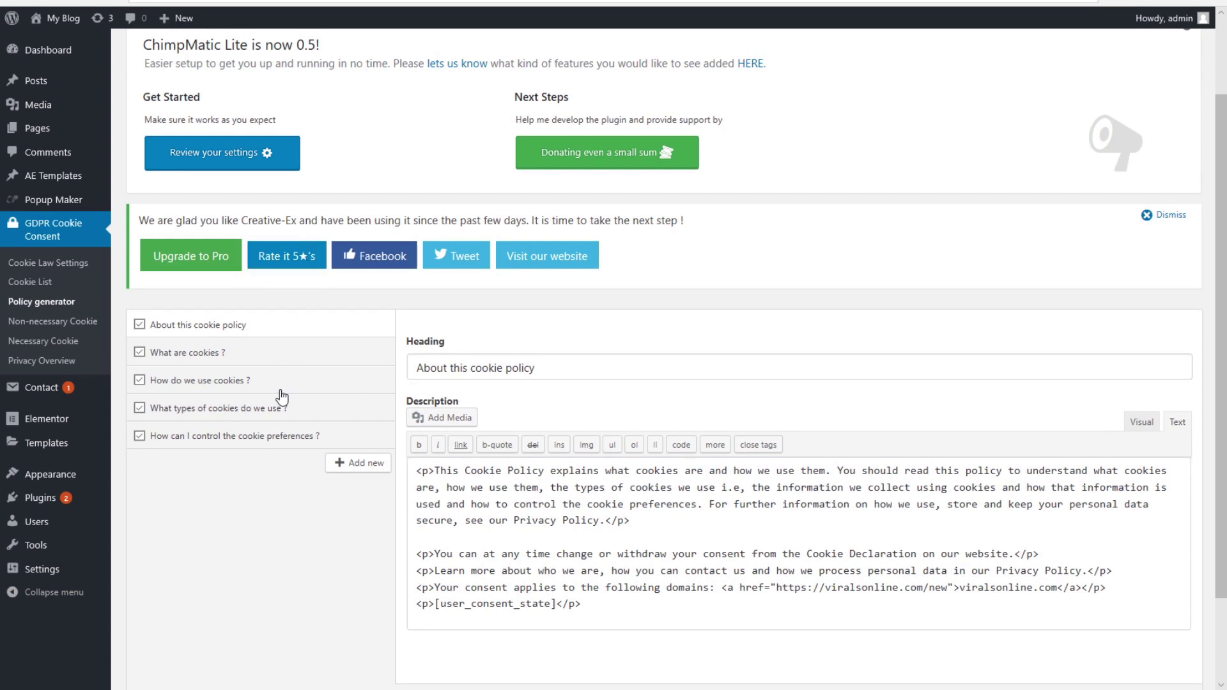
pyautogui.click(202, 360)
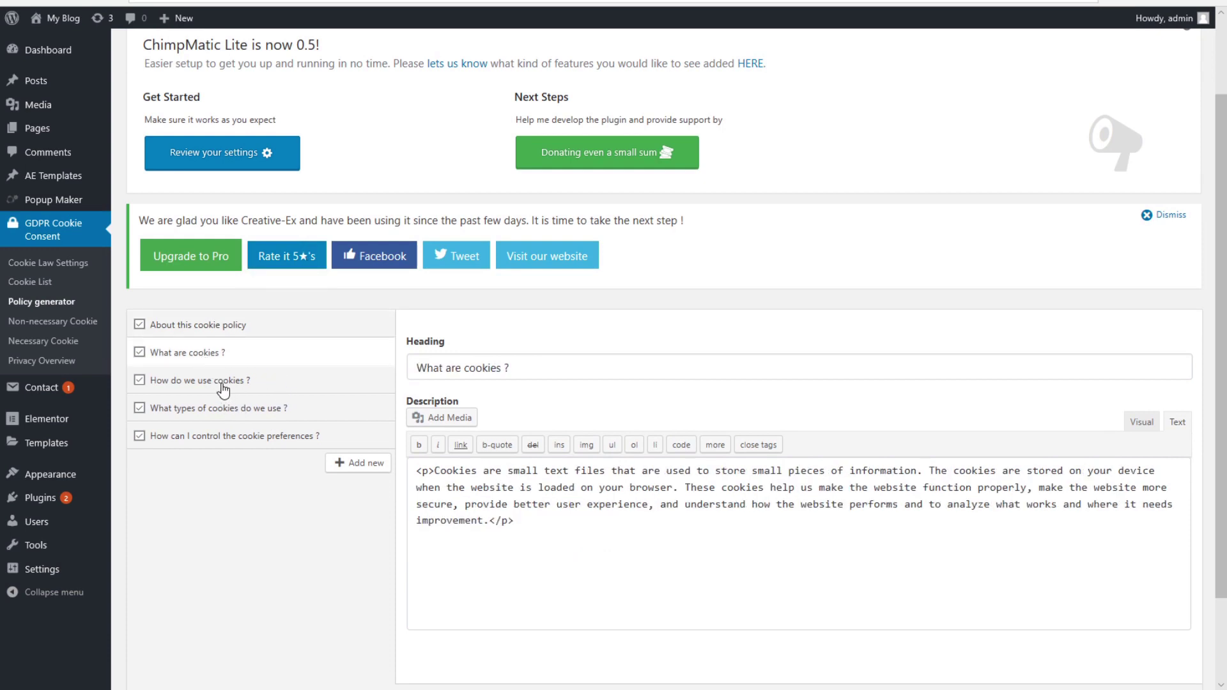
pyautogui.click(220, 384)
pyautogui.click(243, 412)
pyautogui.click(244, 436)
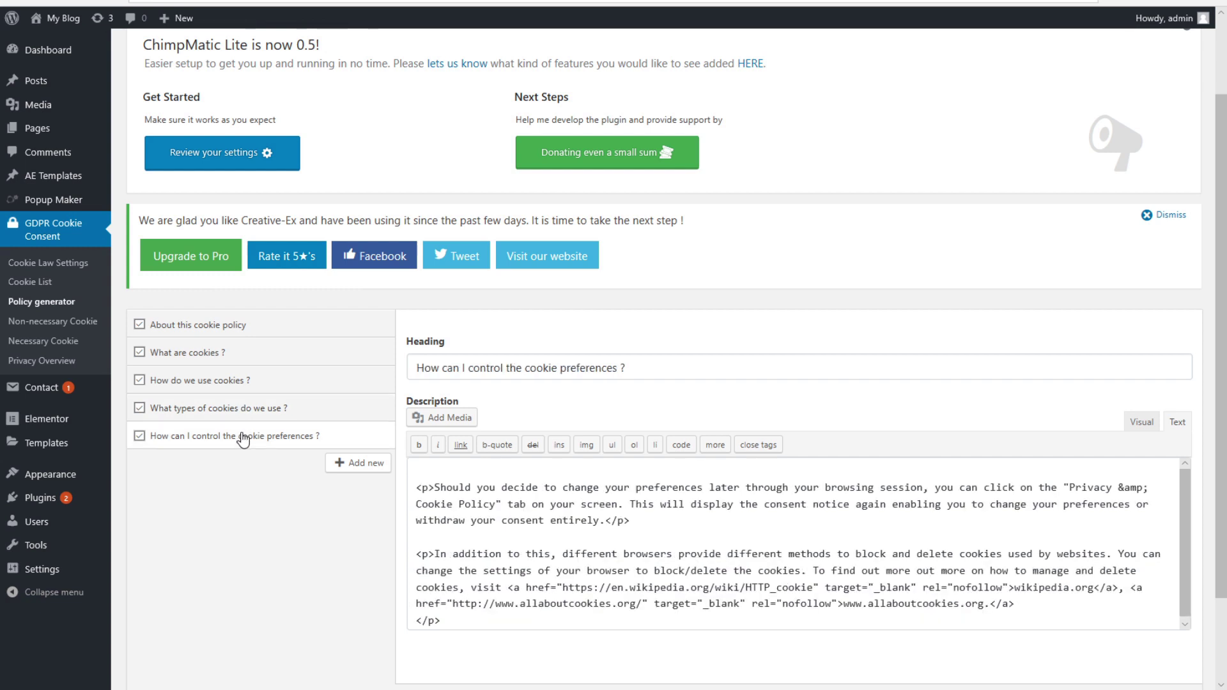
pyautogui.click(275, 409)
pyautogui.click(252, 327)
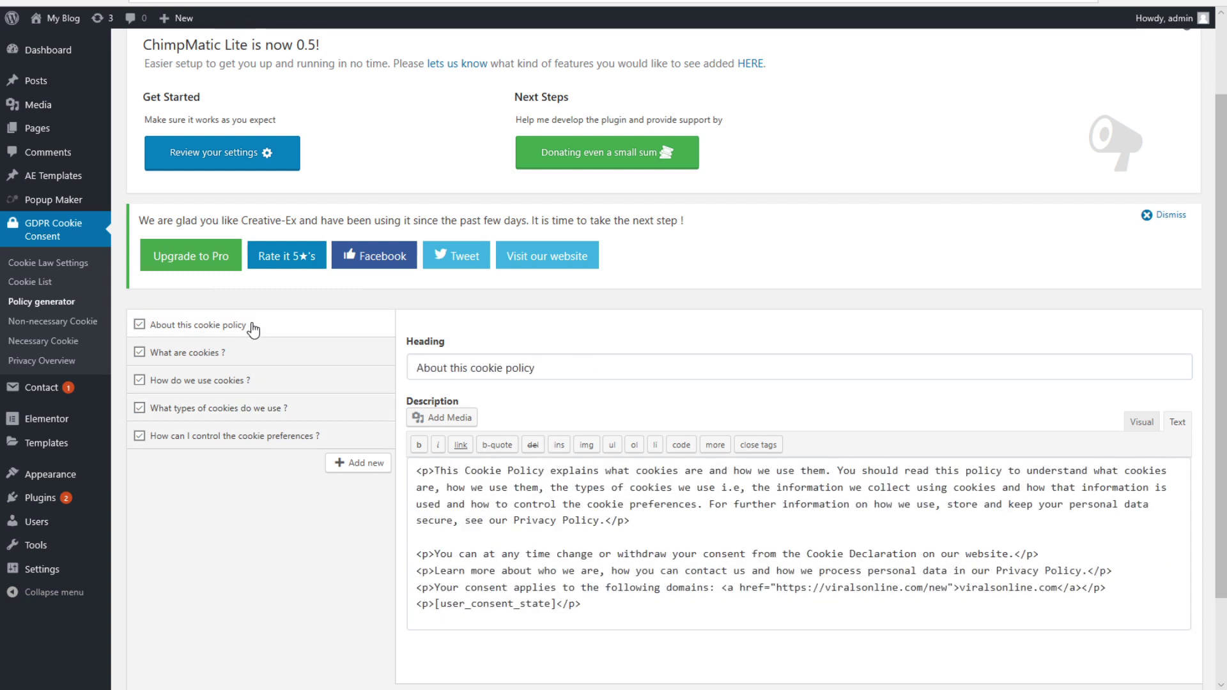
pyautogui.click(237, 362)
pyautogui.moveTo(271, 363); pyautogui.dragTo(222, 358)
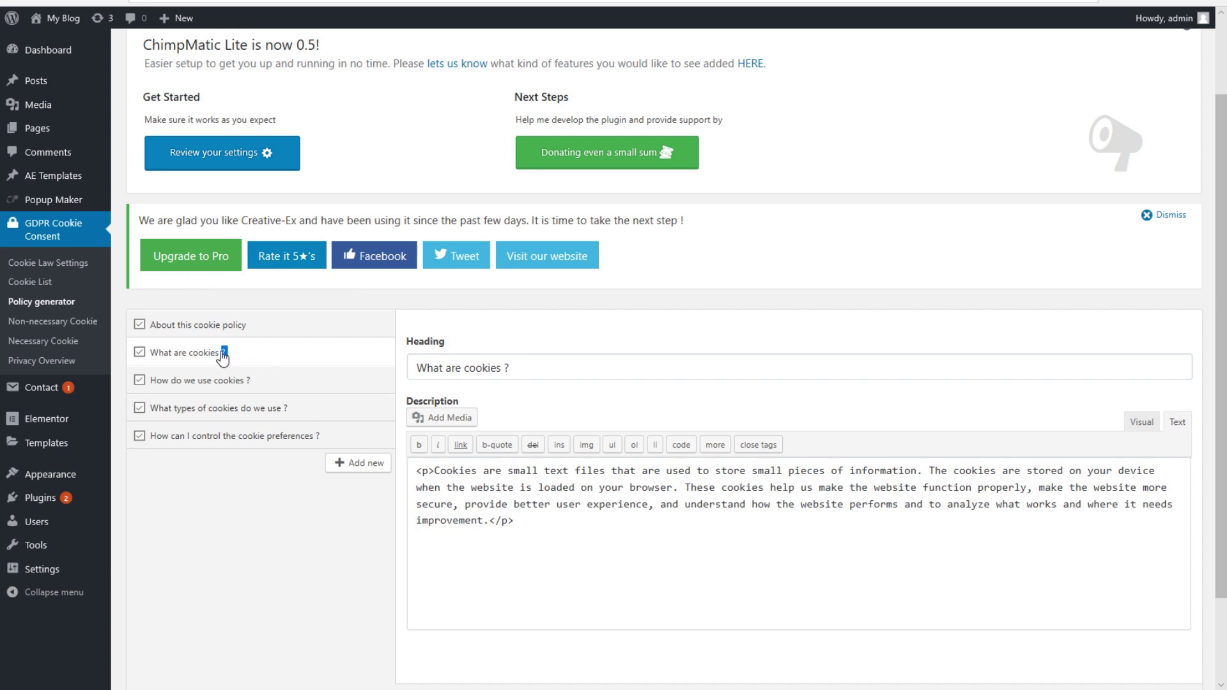
pyautogui.click(221, 383)
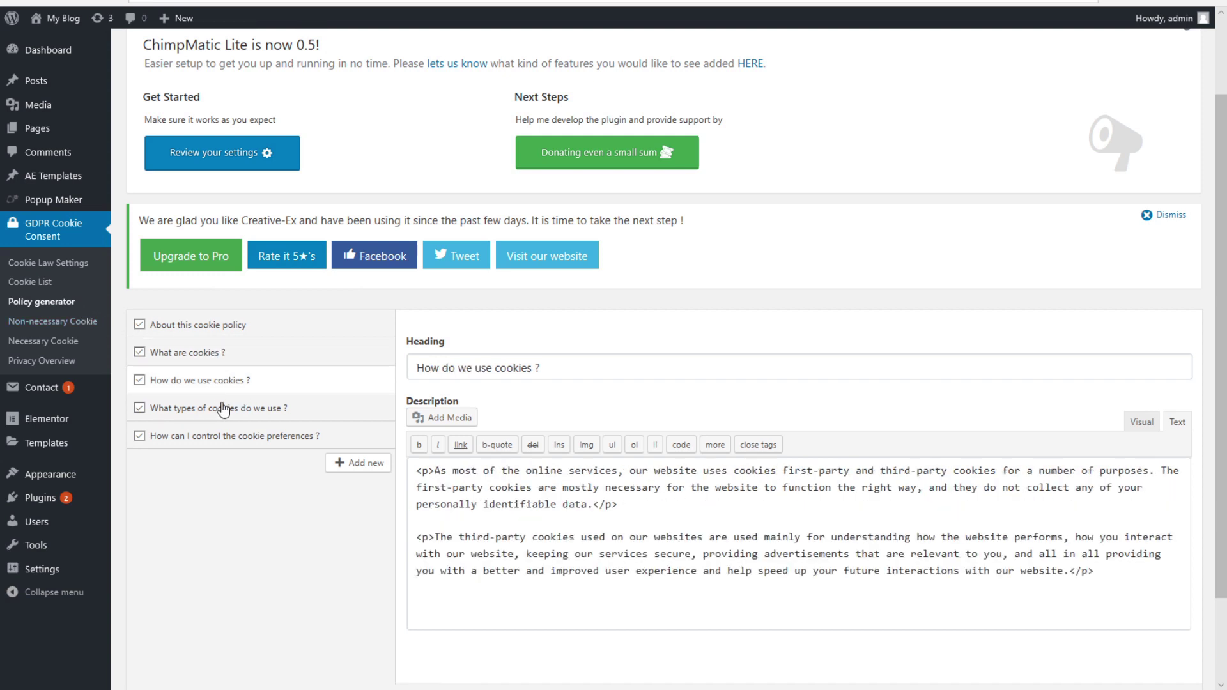
pyautogui.scroll(-2, 223, 408)
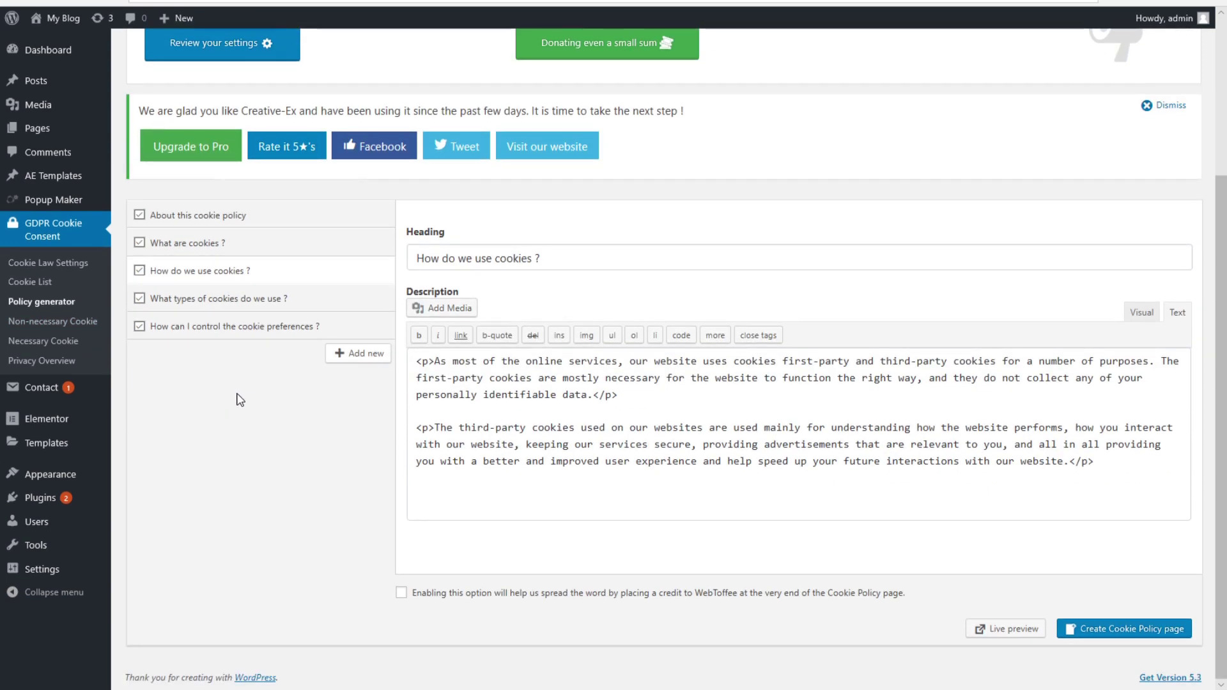
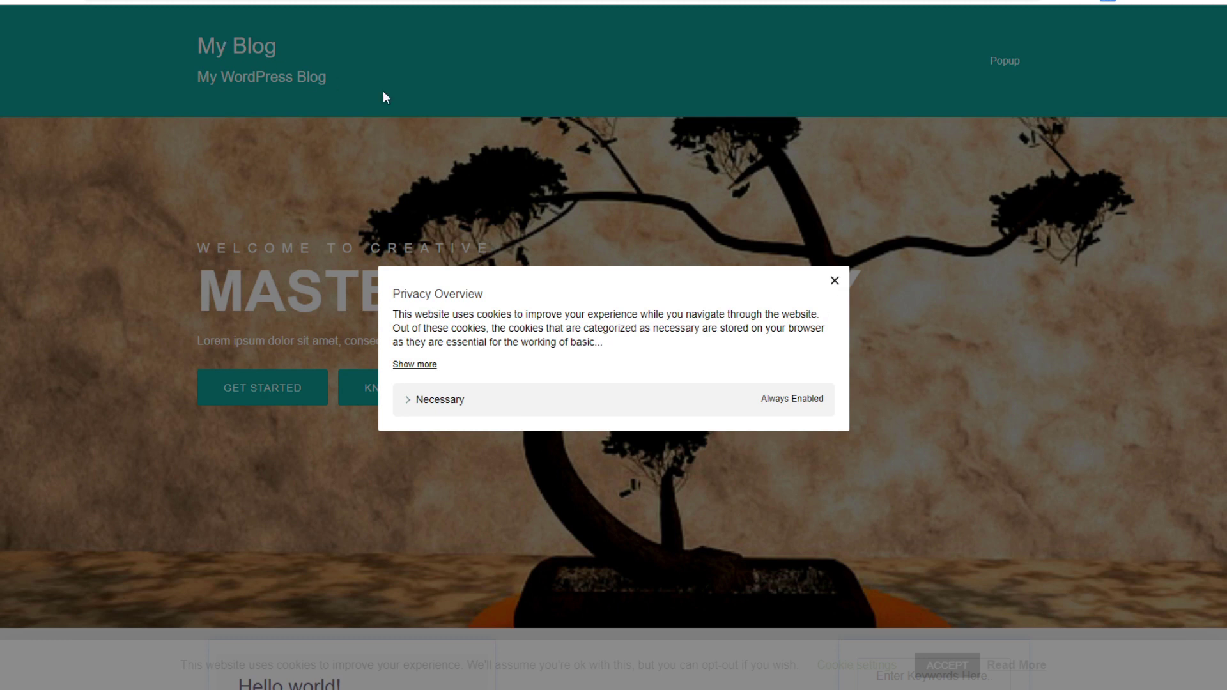
# - Close the Privacy Overview popup on the blog and set Enable Non-necessary Cookie to Yes in the plugin settings
pyautogui.click(834, 281)
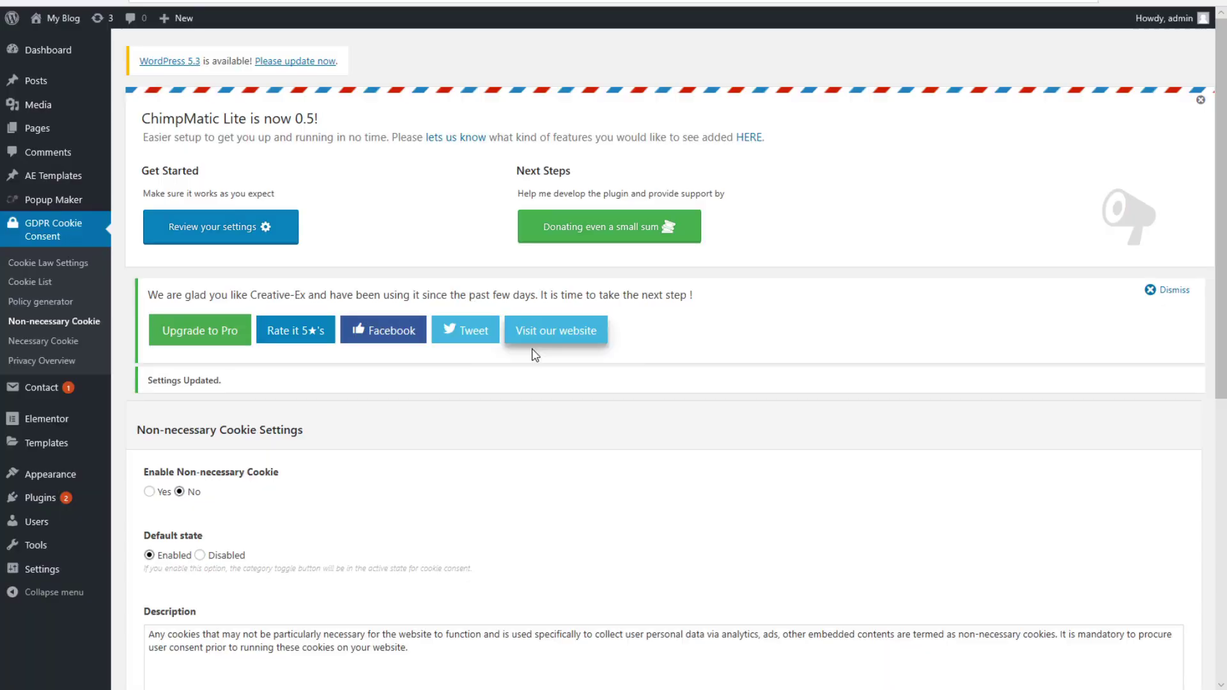
pyautogui.scroll(-4, 422, 451)
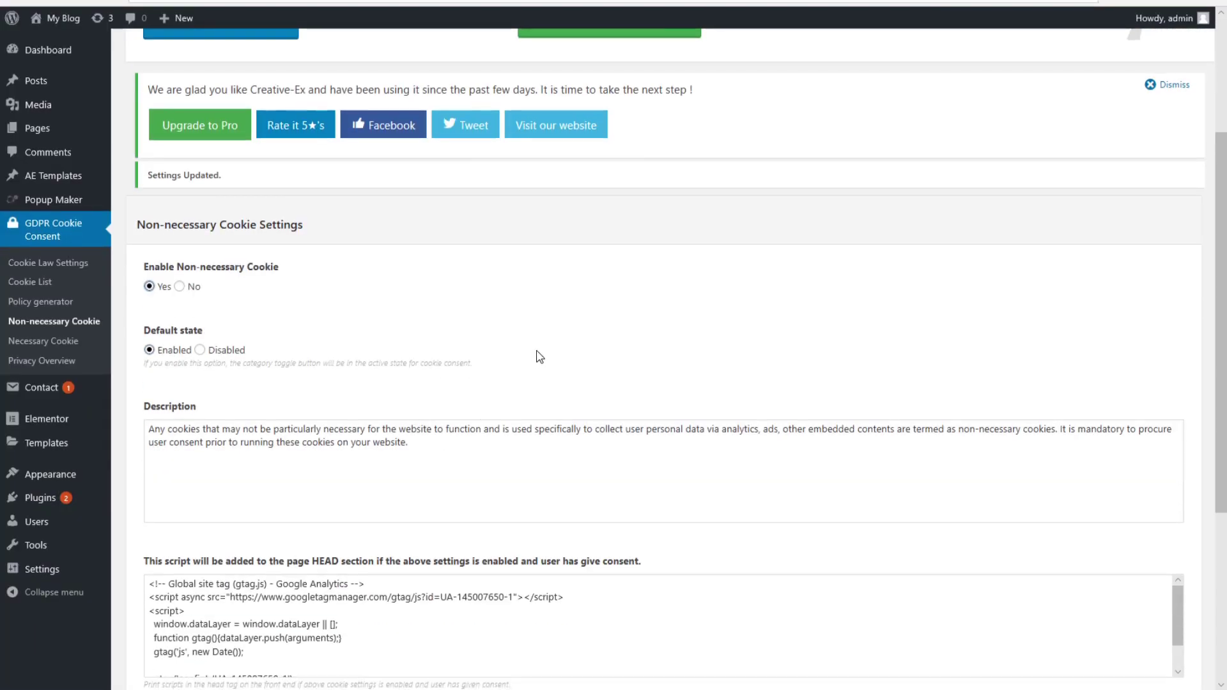
# - Review the Default state option and the Description text in the Non-necessary Cookie Settings
pyautogui.moveTo(150, 229); pyautogui.dragTo(184, 229)
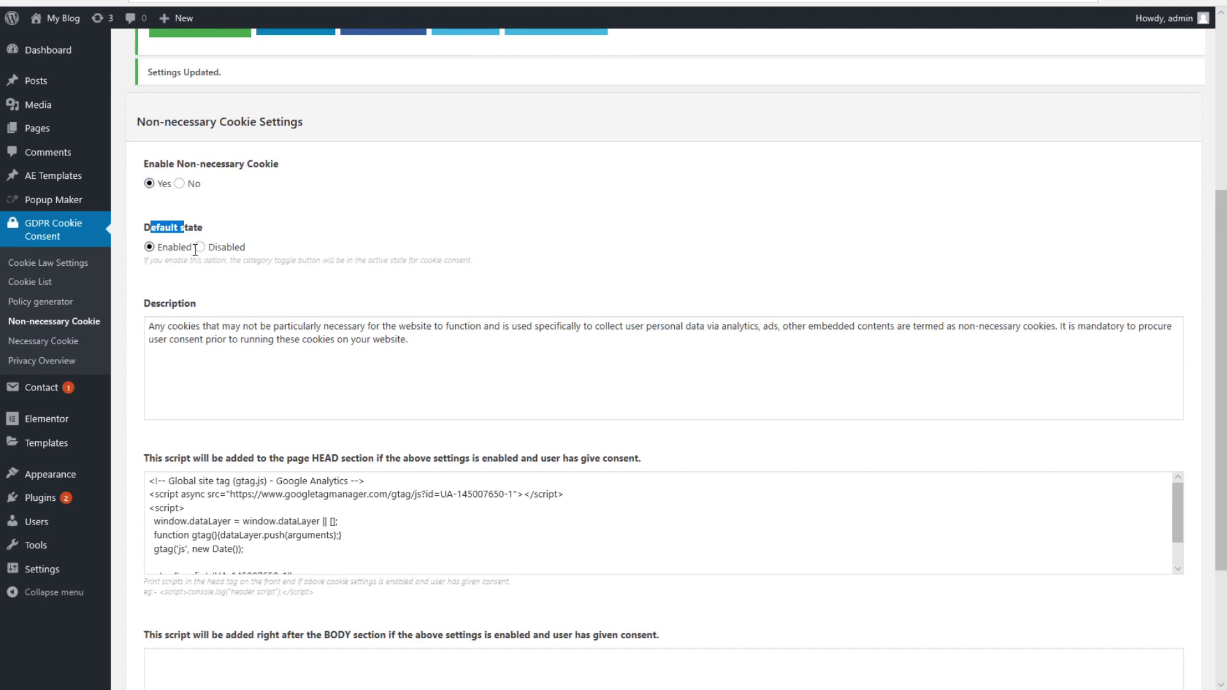
pyautogui.click(171, 272)
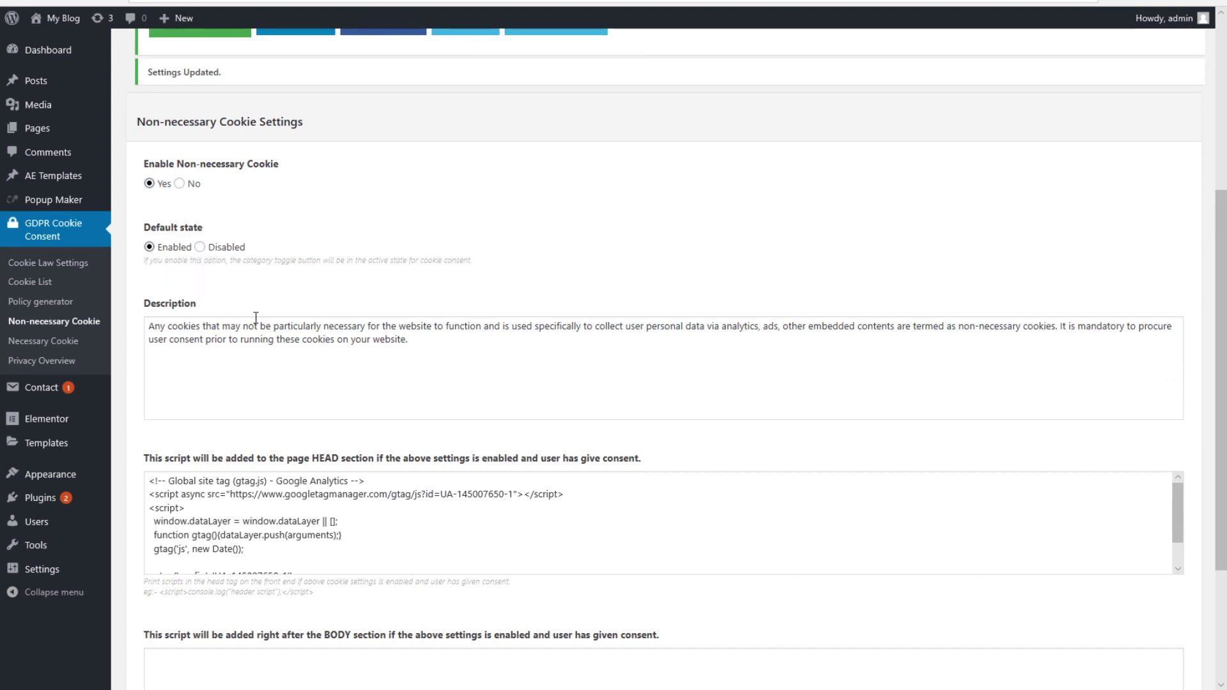
pyautogui.scroll(-2, 236, 306)
pyautogui.moveTo(457, 257); pyautogui.dragTo(86, 224)
pyautogui.click(322, 279)
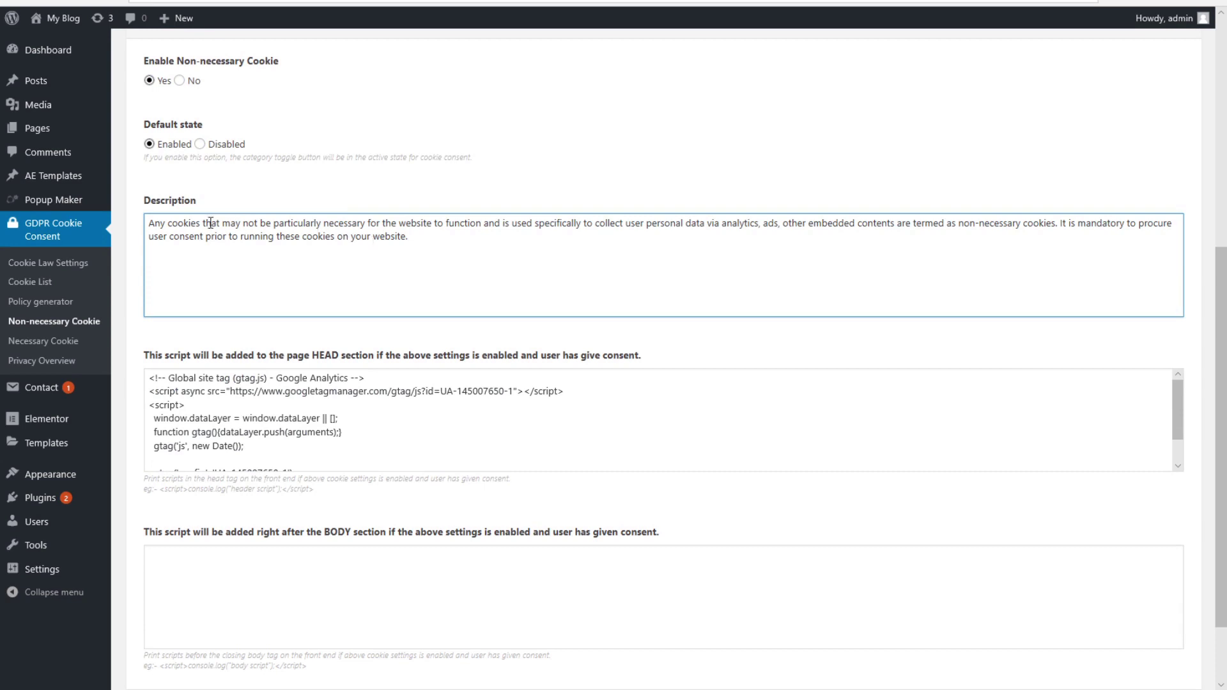
pyautogui.scroll(-1, 313, 364)
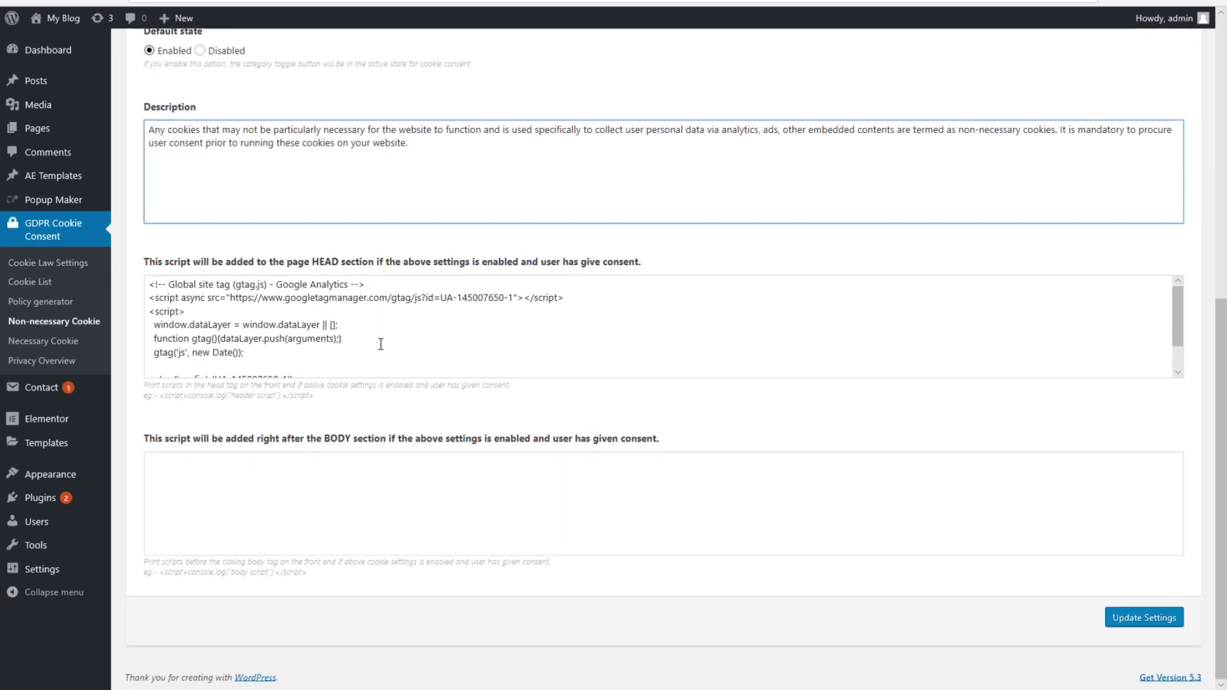
# - Delete the Google Analytics script from the non-necessary cookie's page HEAD script field
pyautogui.scroll(-1, 352, 340)
pyautogui.moveTo(192, 364); pyautogui.dragTo(159, 278)
pyautogui.press('BackSpace')
pyautogui.click(243, 263)
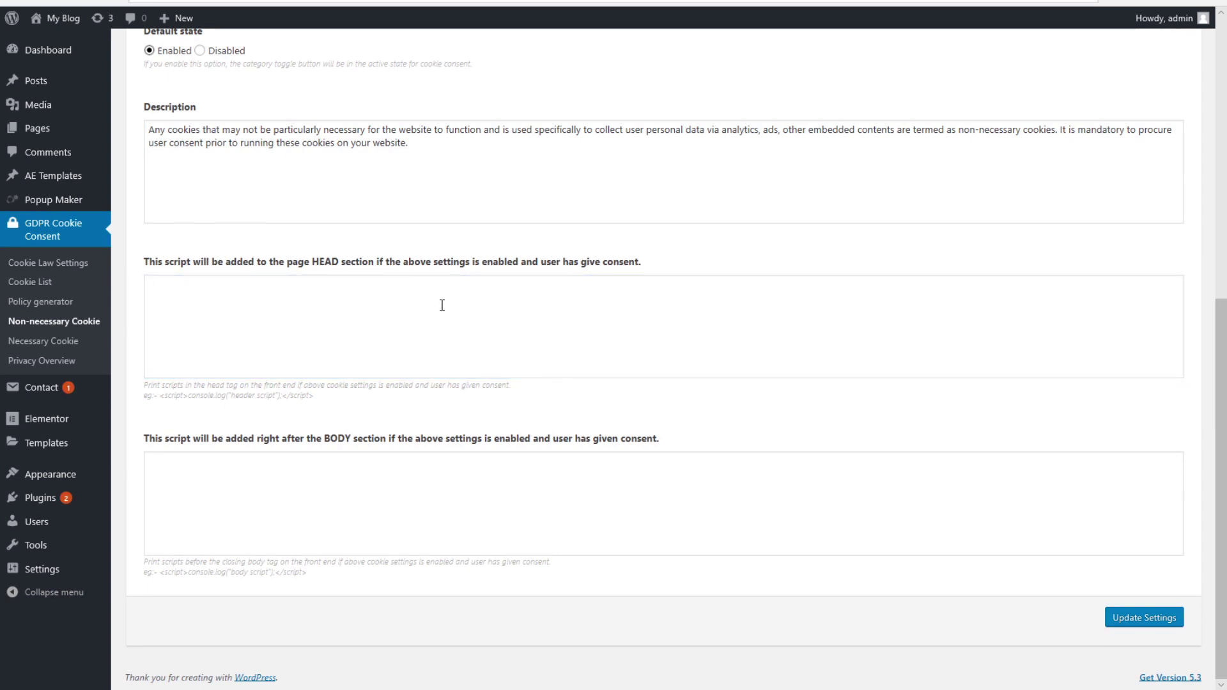
# - Examine the emptied HEAD script field and the BODY script field, reading the consent condition stated above each
pyautogui.click(249, 308)
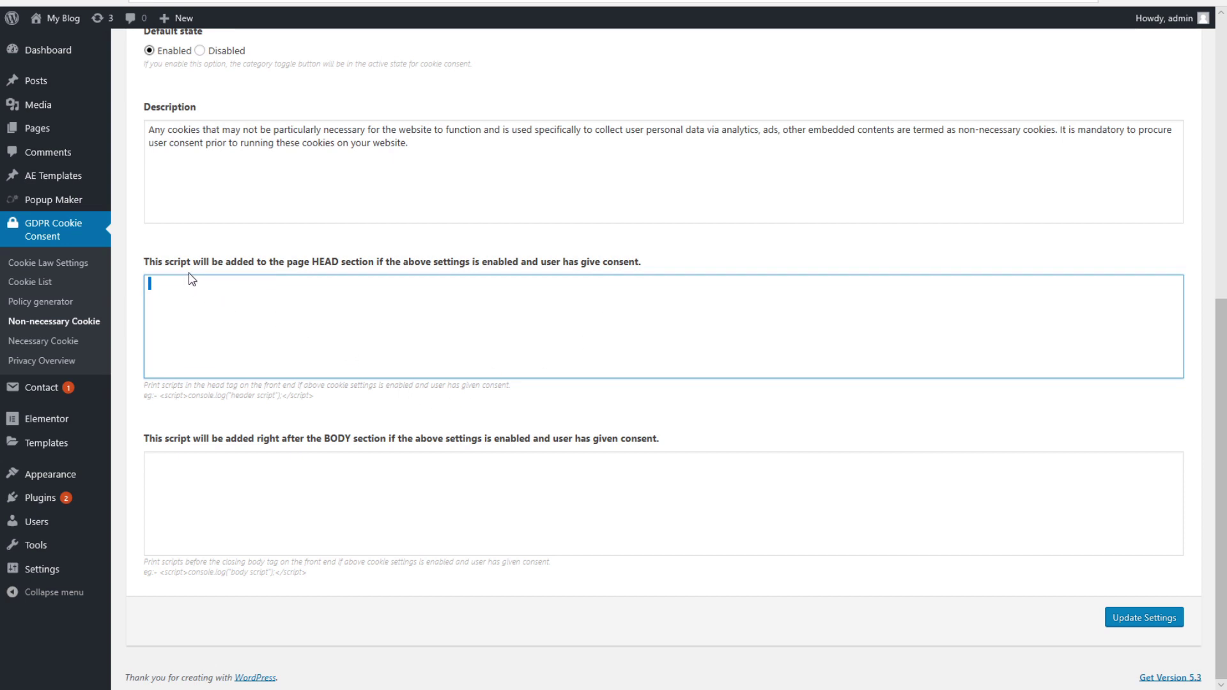
pyautogui.moveTo(146, 269); pyautogui.dragTo(657, 262)
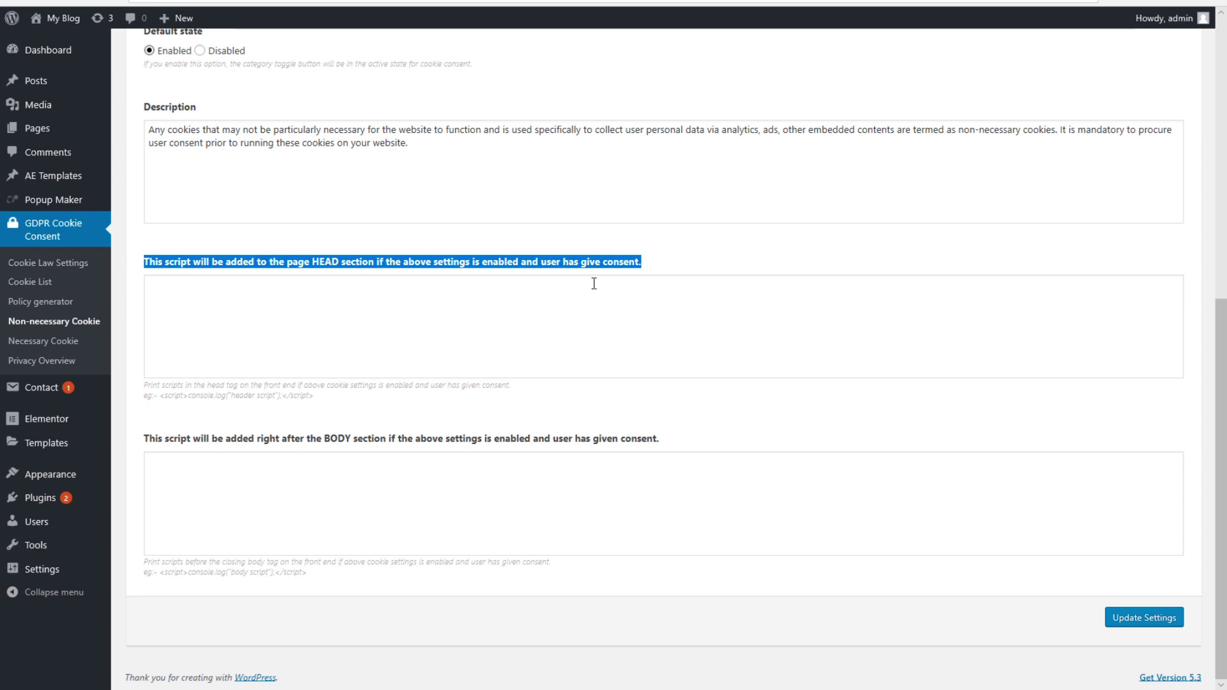
pyautogui.click(664, 263)
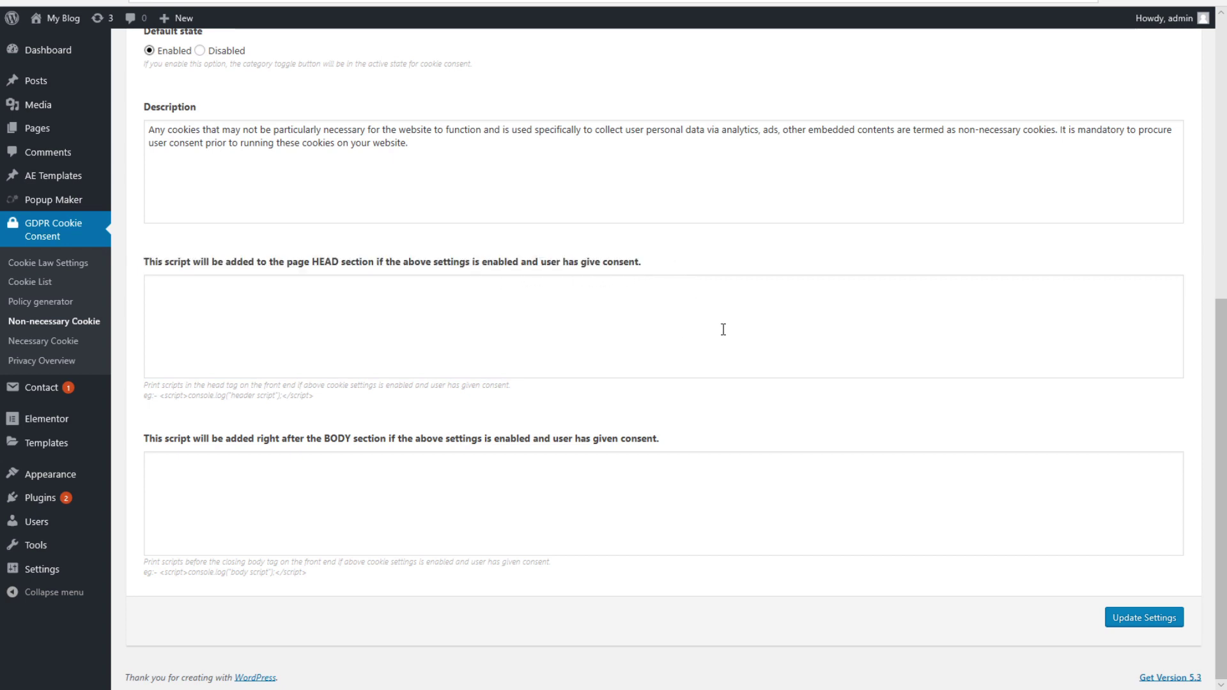
pyautogui.click(237, 313)
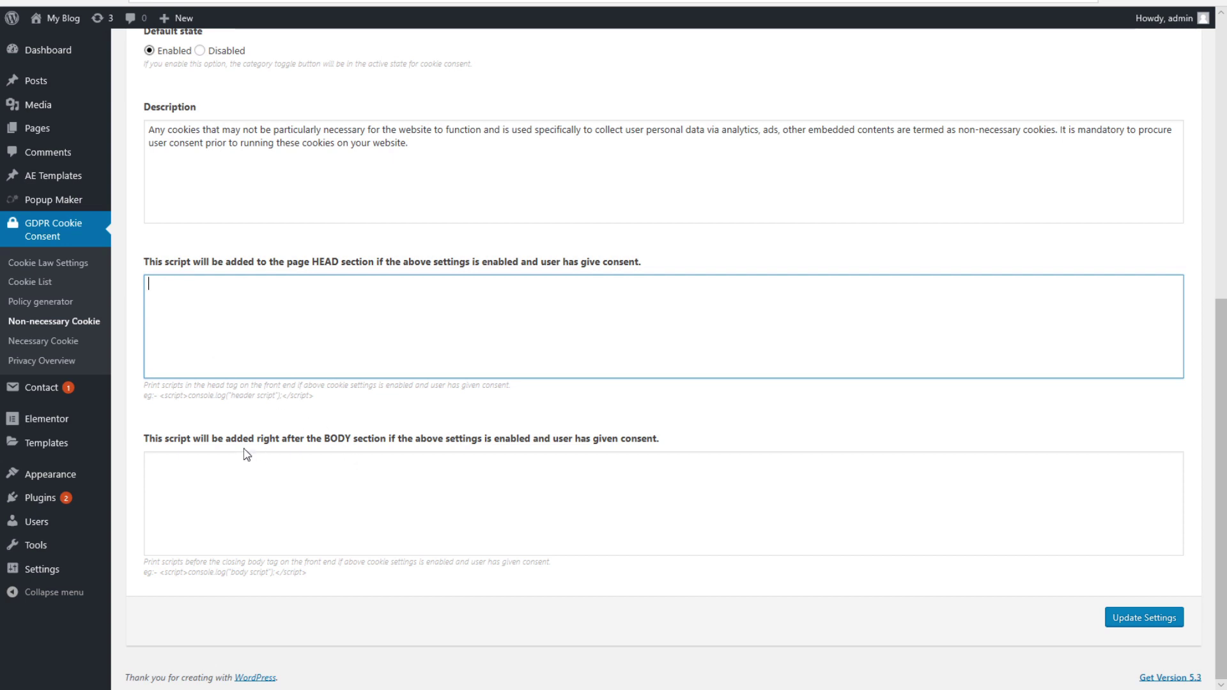
pyautogui.click(306, 464)
pyautogui.moveTo(325, 439); pyautogui.dragTo(388, 455)
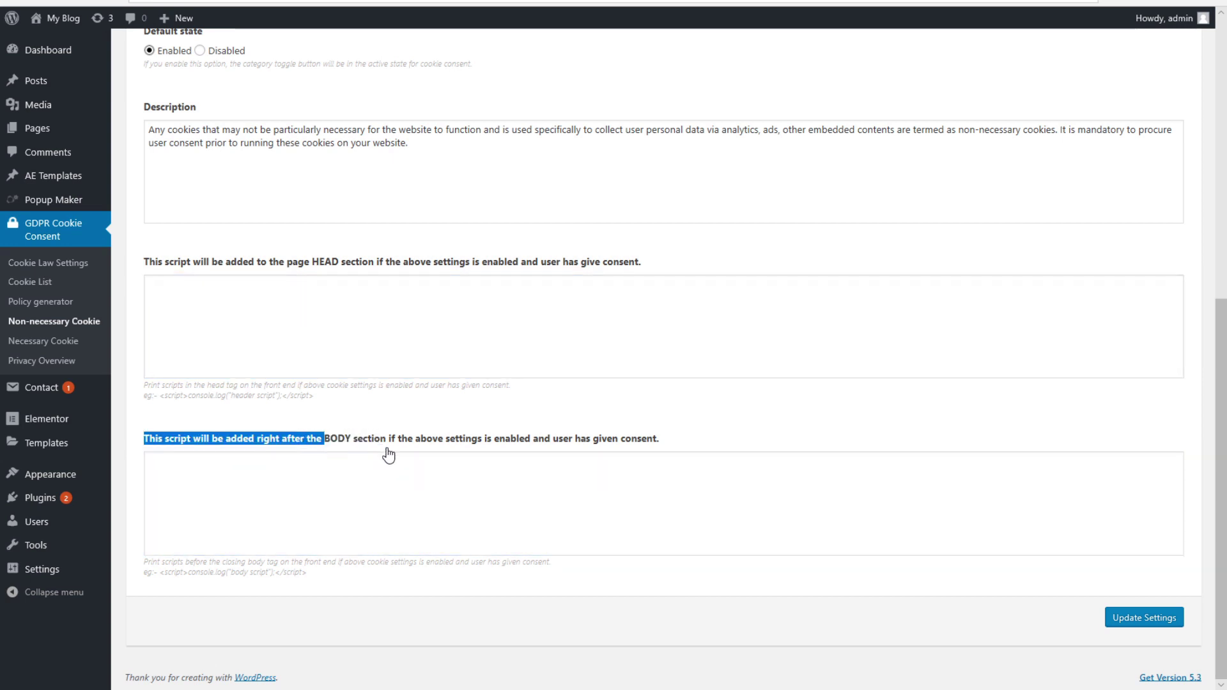
pyautogui.click(407, 418)
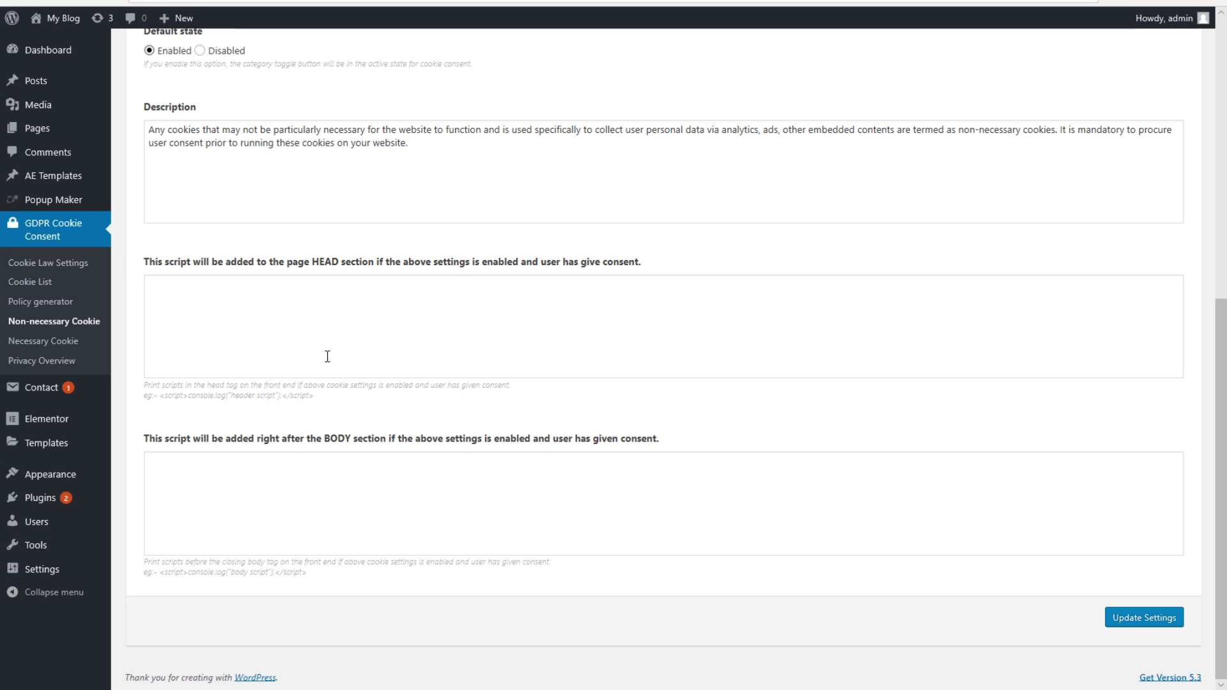
pyautogui.moveTo(58, 478)
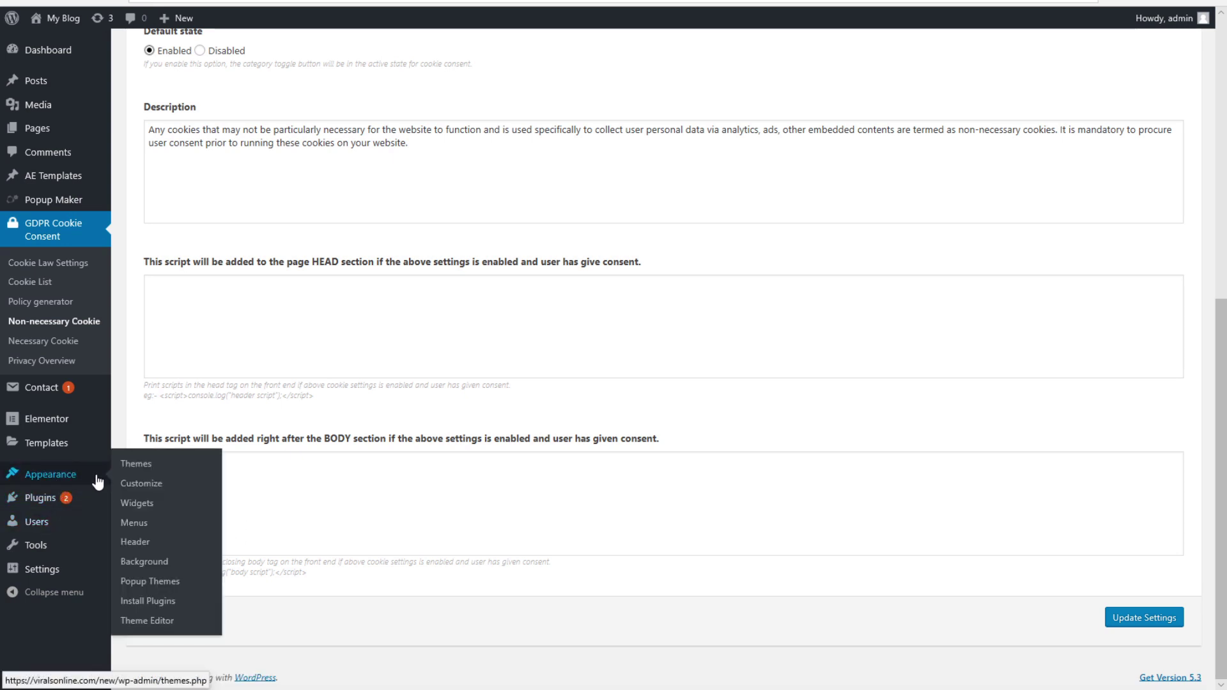
pyautogui.moveTo(80, 459)
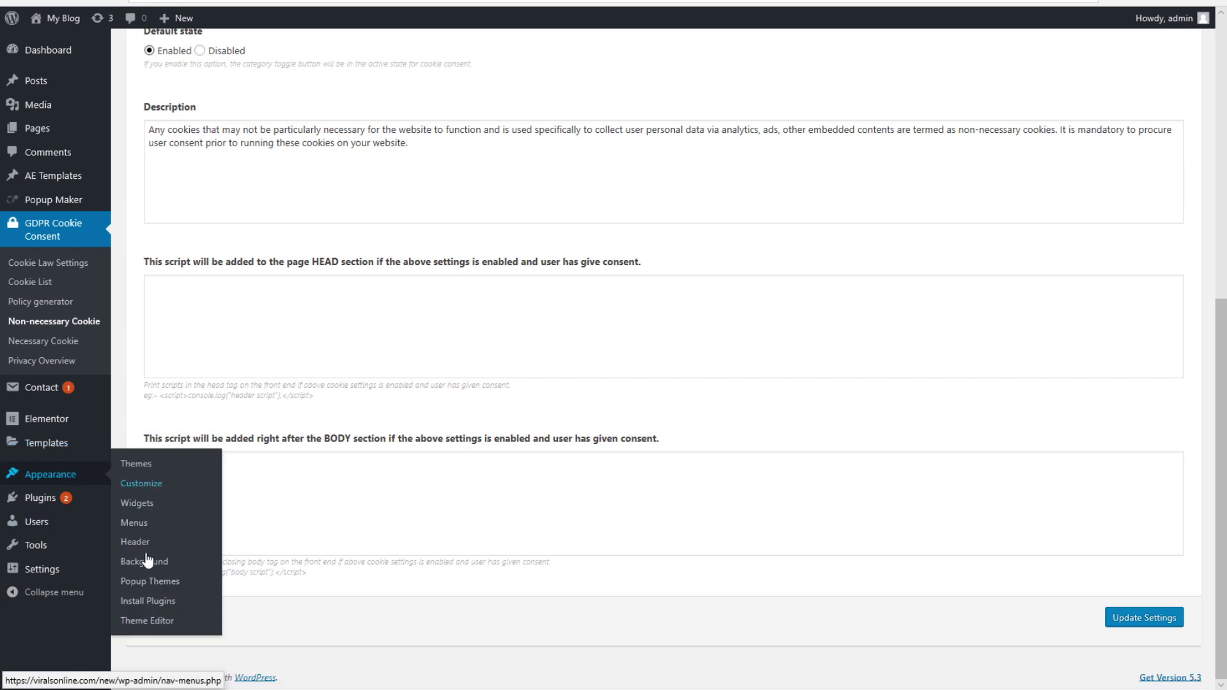
pyautogui.click(156, 628)
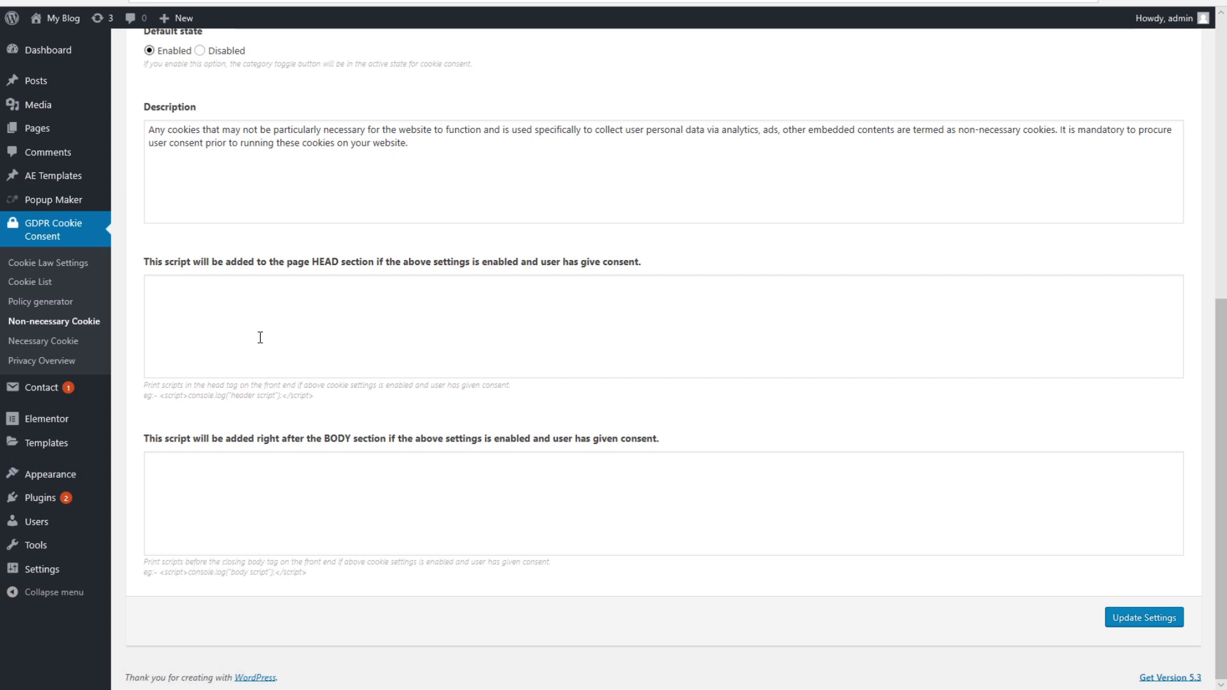
# - Switch to Google Analytics, open the viralsonline property's Tracking Code in Admin, and copy the whole Global Site Tag (gtag.js) script
pyautogui.click(173, 306)
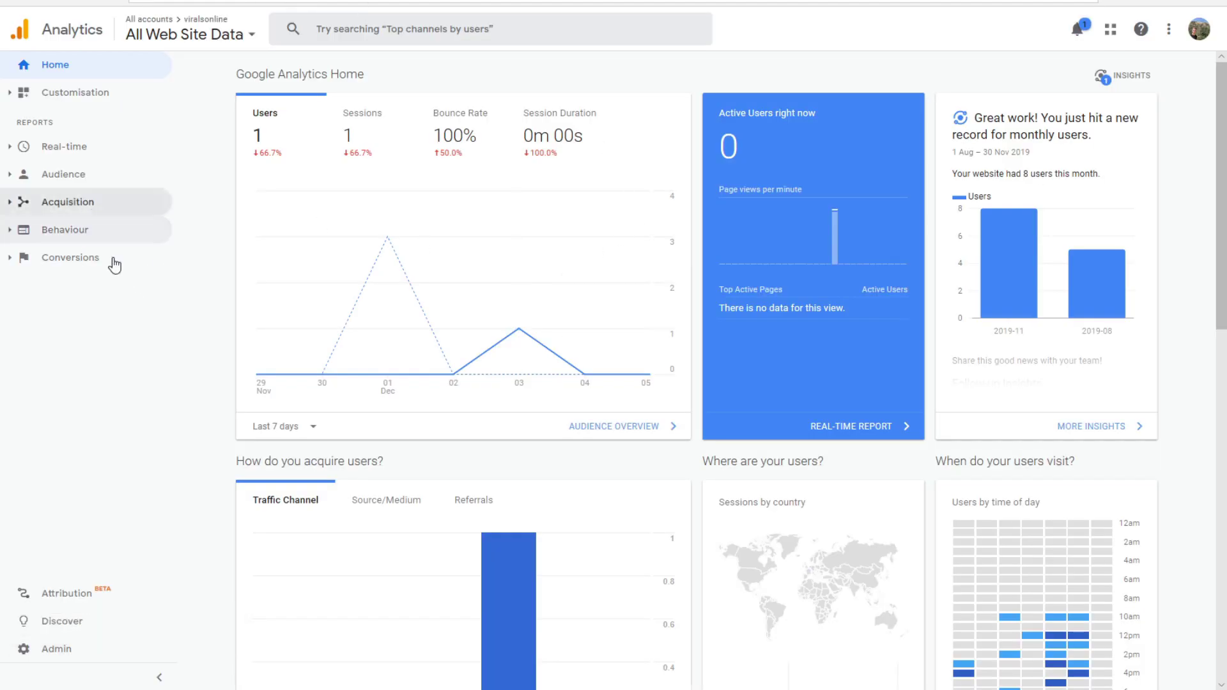
pyautogui.click(64, 649)
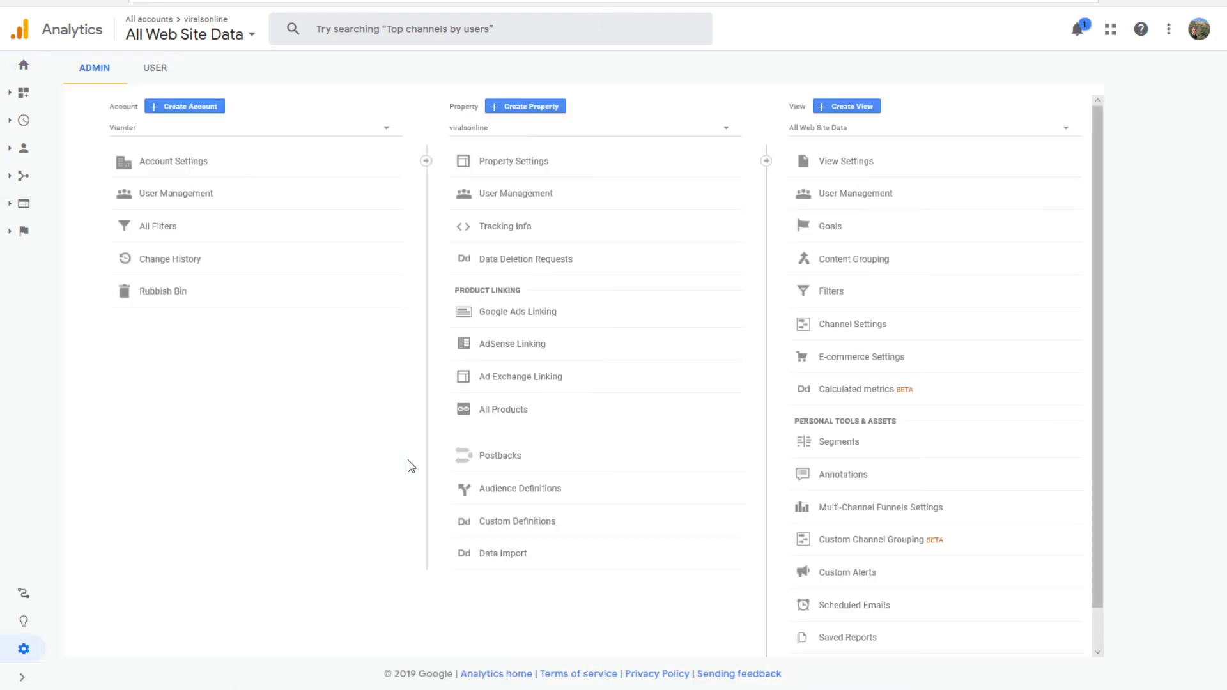
pyautogui.click(511, 229)
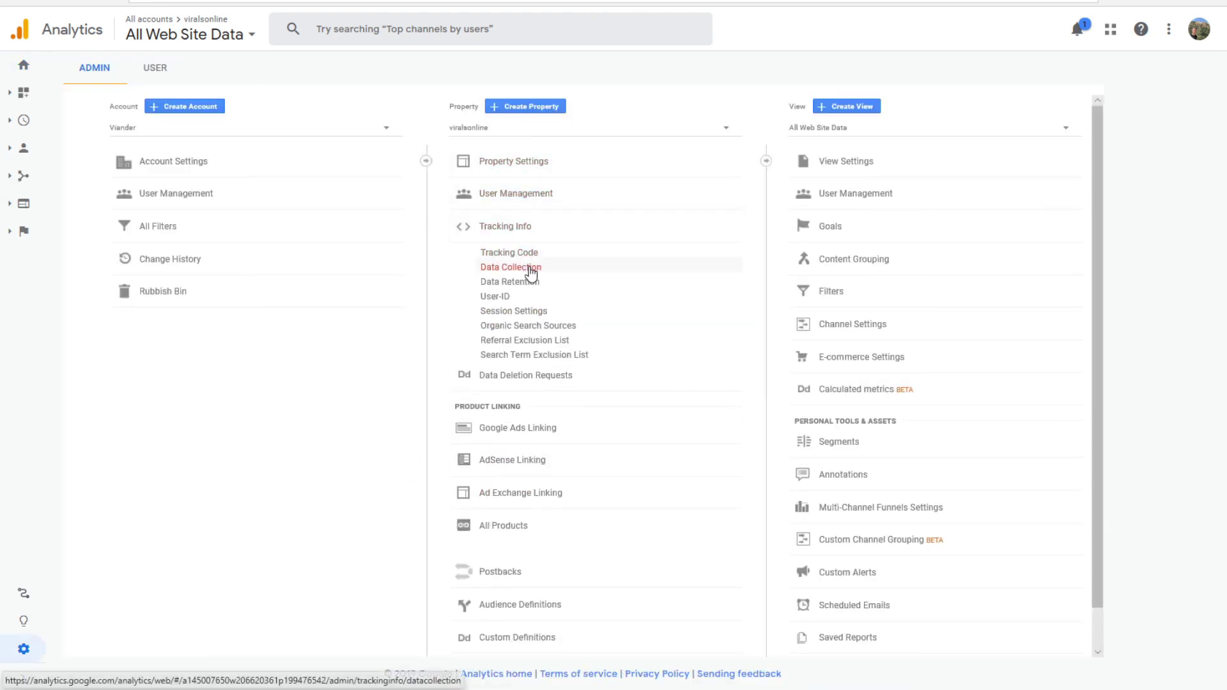
pyautogui.click(515, 253)
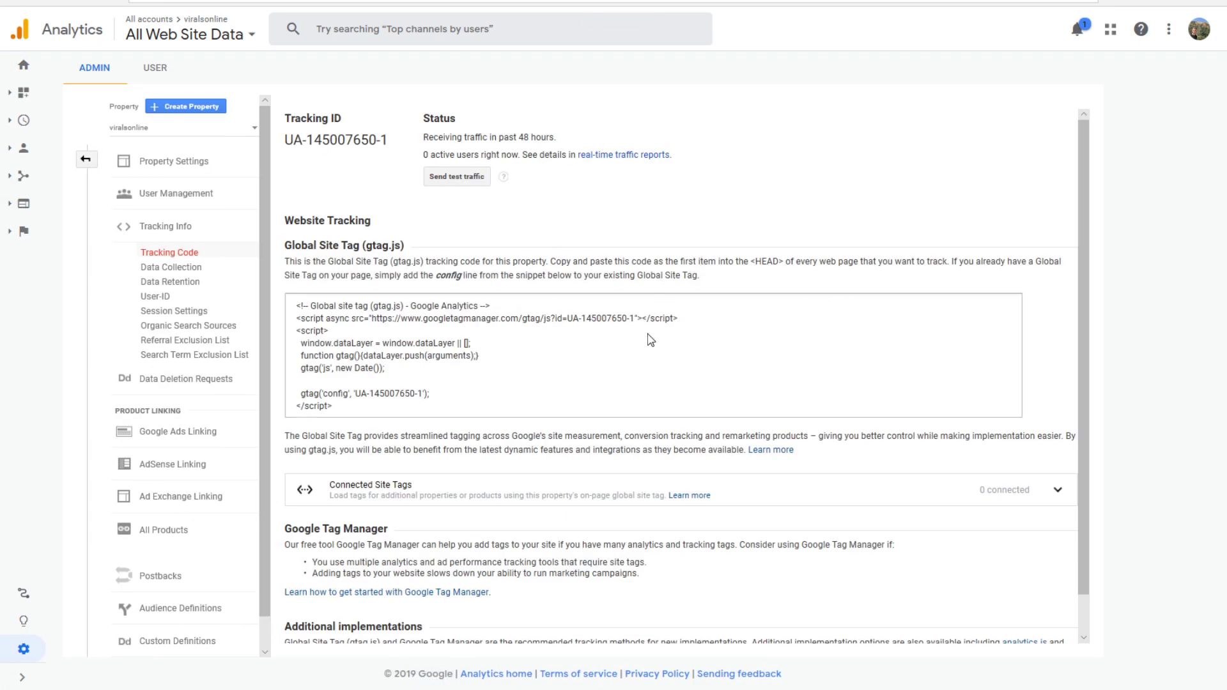
pyautogui.click(381, 355)
pyautogui.hotkey('ctrl', 'c')
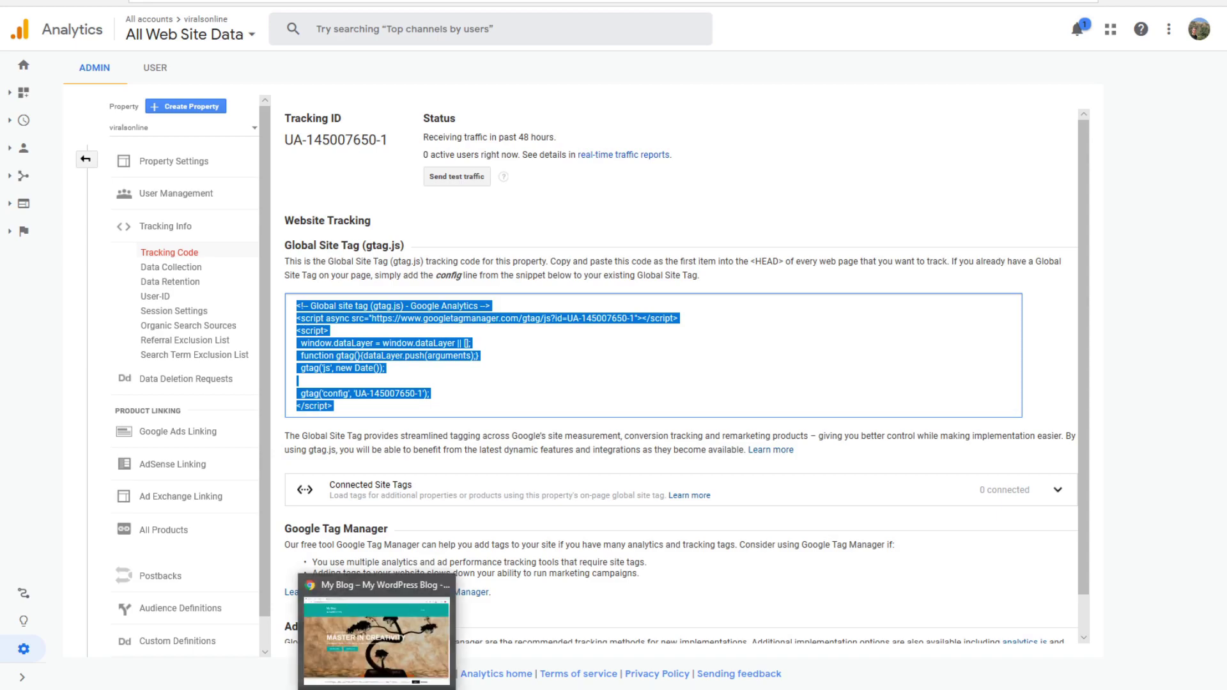
pyautogui.click(377, 630)
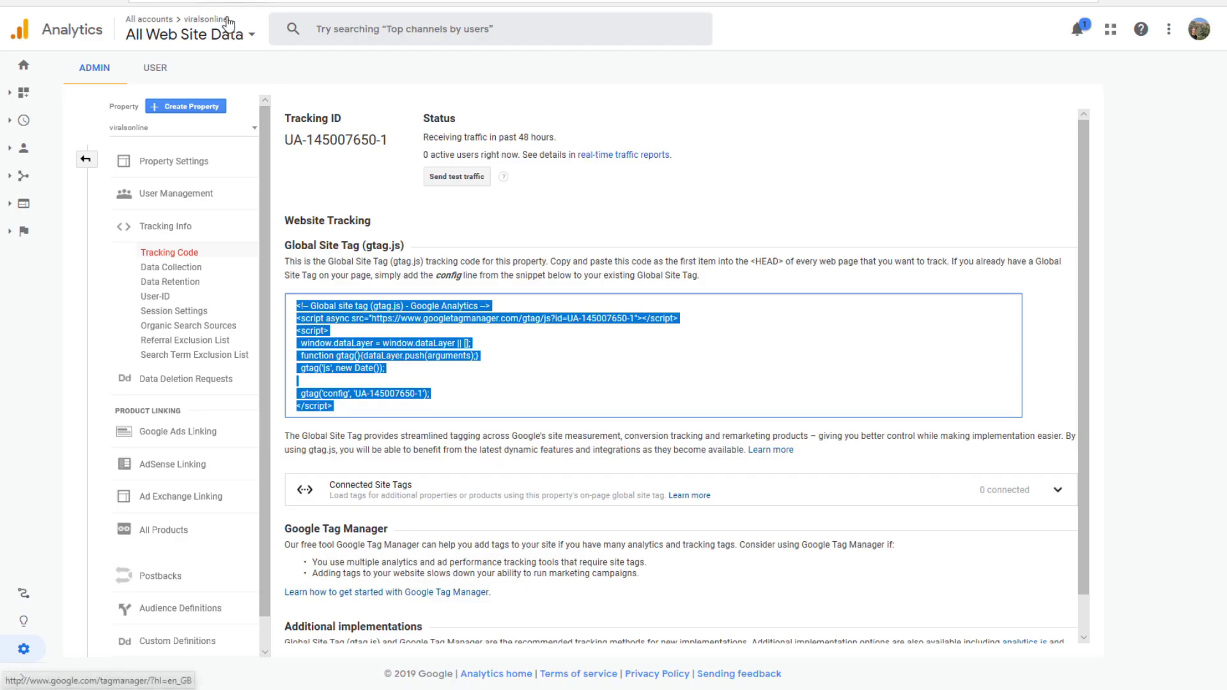
# - Switch back to WordPress, paste the copied gtag.js script into the non-necessary cookie's page HEAD script field, and save the settings
pyautogui.hotkey('alt', 'Tab')
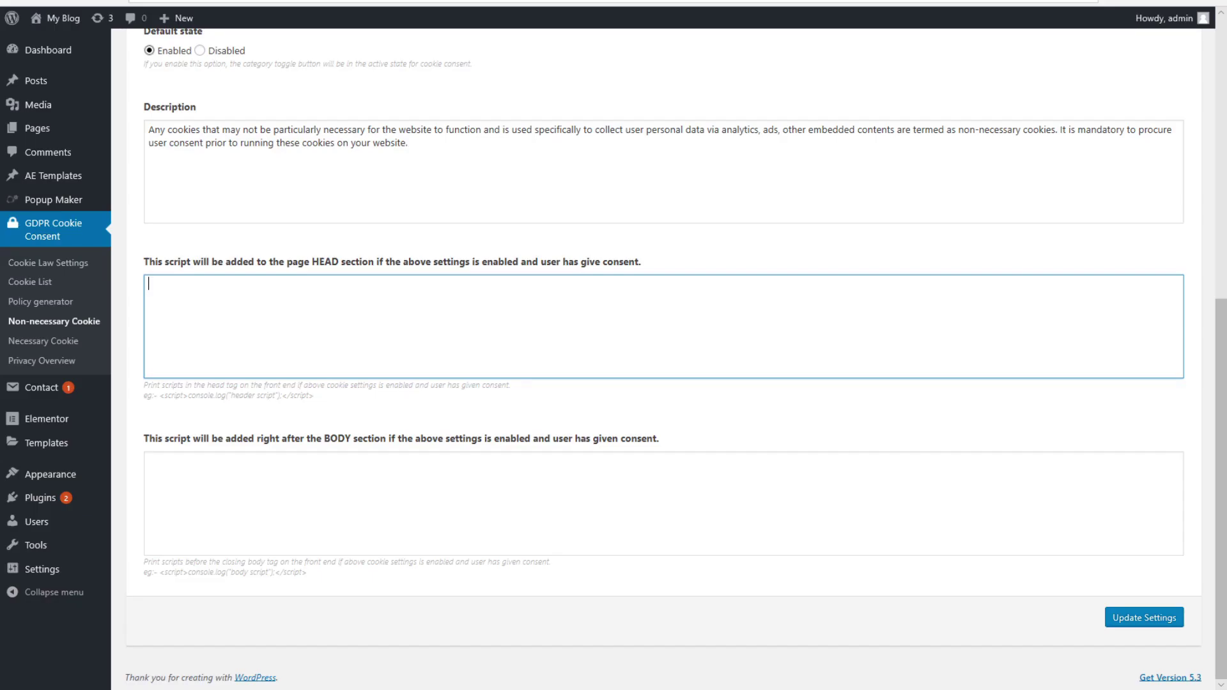
pyautogui.hotkey('ctrl', 'v')
pyautogui.scroll(2, 253, 358)
pyautogui.scroll(2, 254, 390)
pyautogui.scroll(-3, 318, 396)
pyautogui.scroll(-1, 313, 436)
pyautogui.scroll(-2, 313, 436)
pyautogui.click(1132, 616)
pyautogui.scroll(-6, 548, 440)
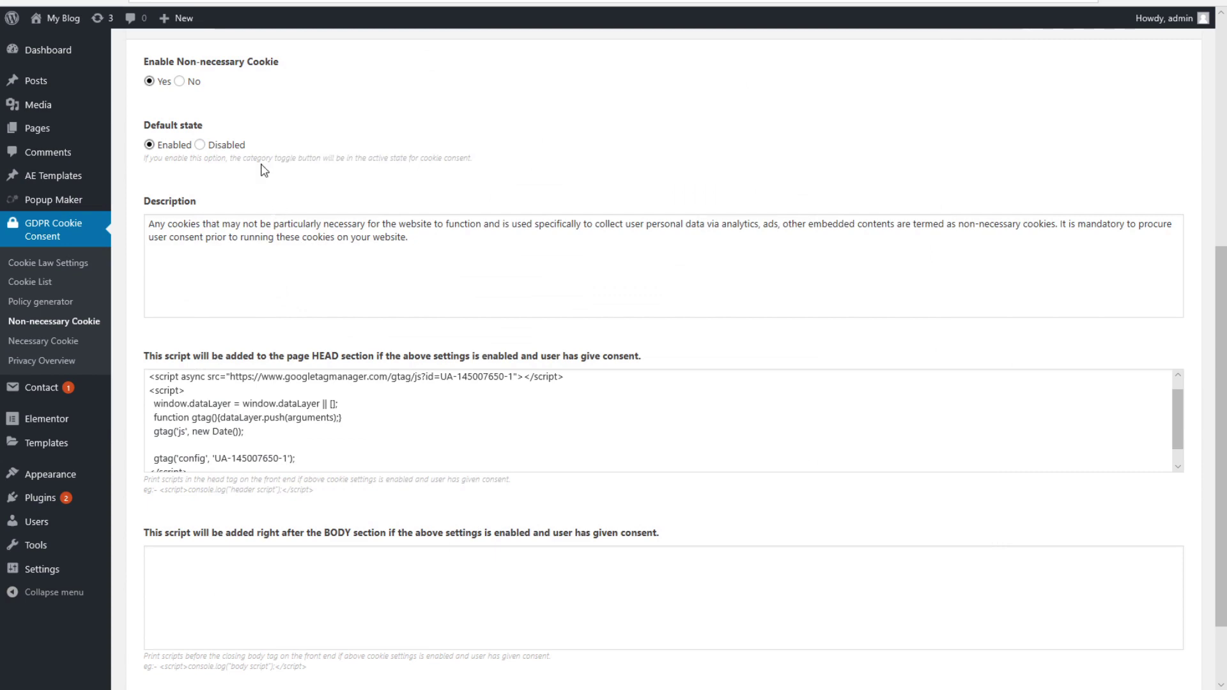
# - On the blog's front page, check for tags with Google Tag Assistant before giving consent, and view the Non-Necessary option in the cookie settings
pyautogui.hotkey('alt', 'Tab')
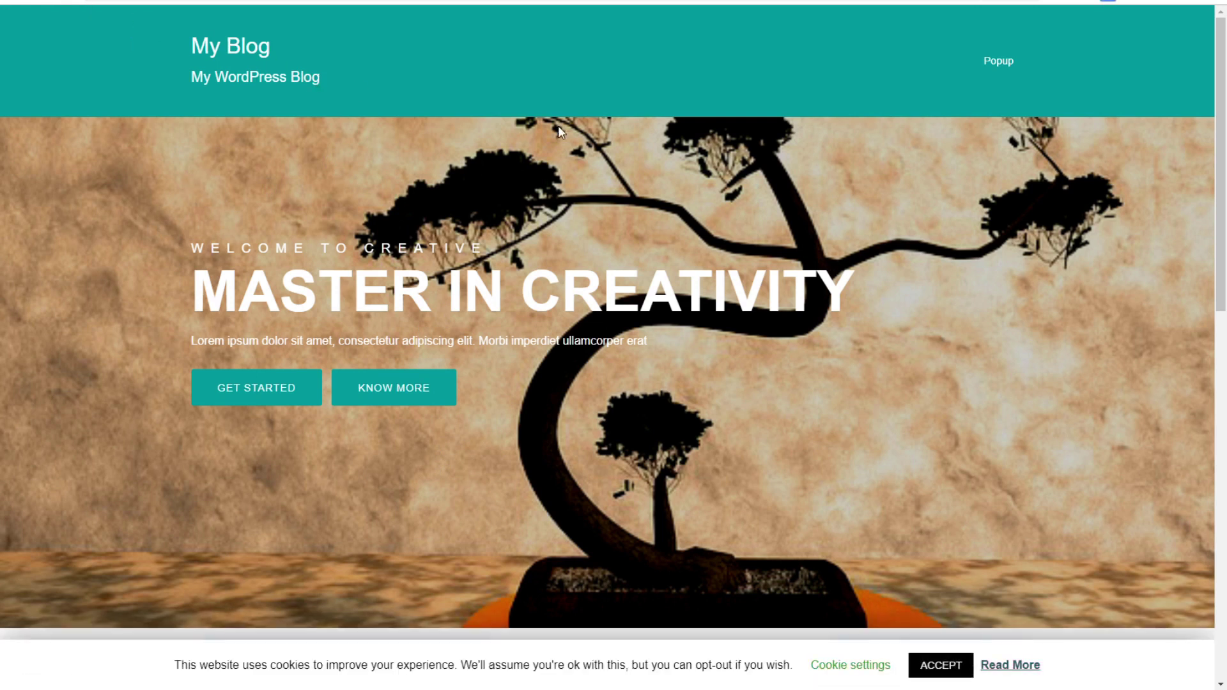
pyautogui.click(1092, 2)
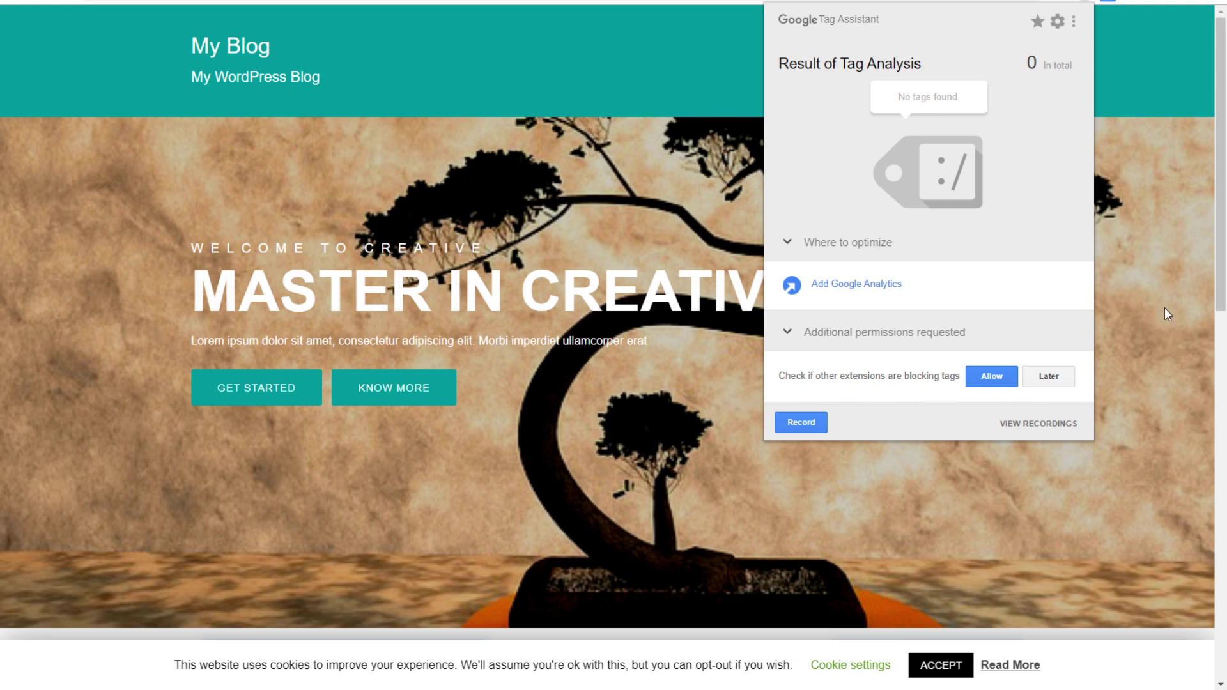
pyautogui.click(1169, 352)
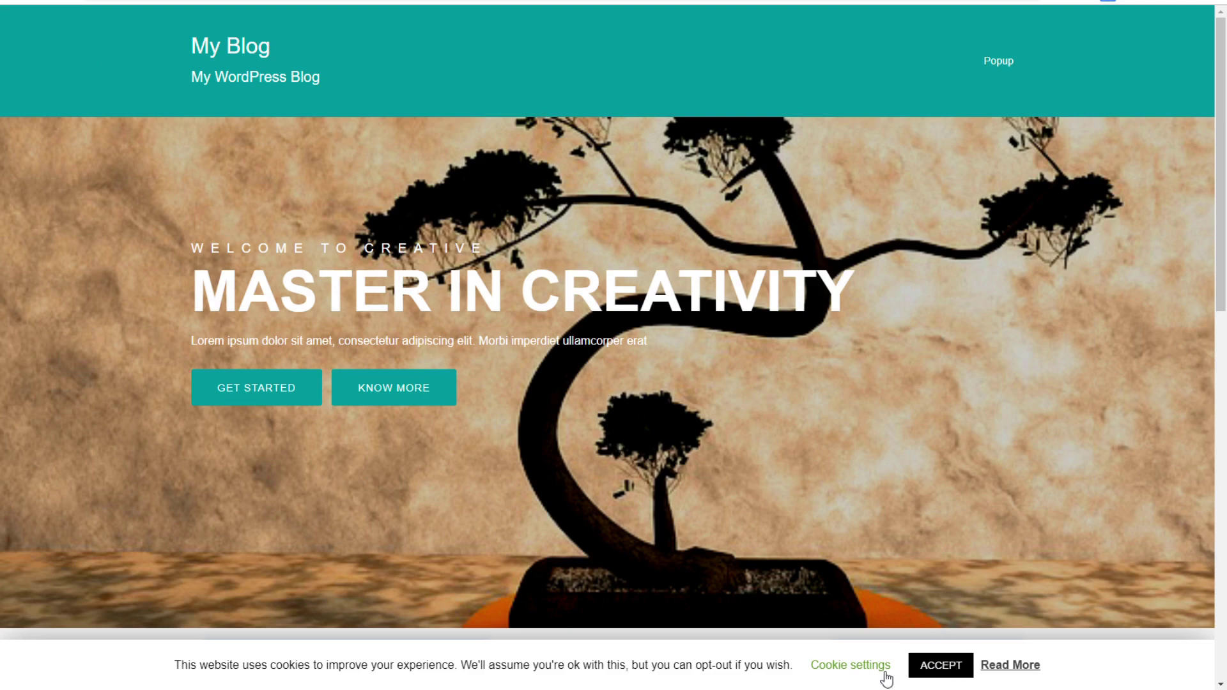
pyautogui.click(862, 666)
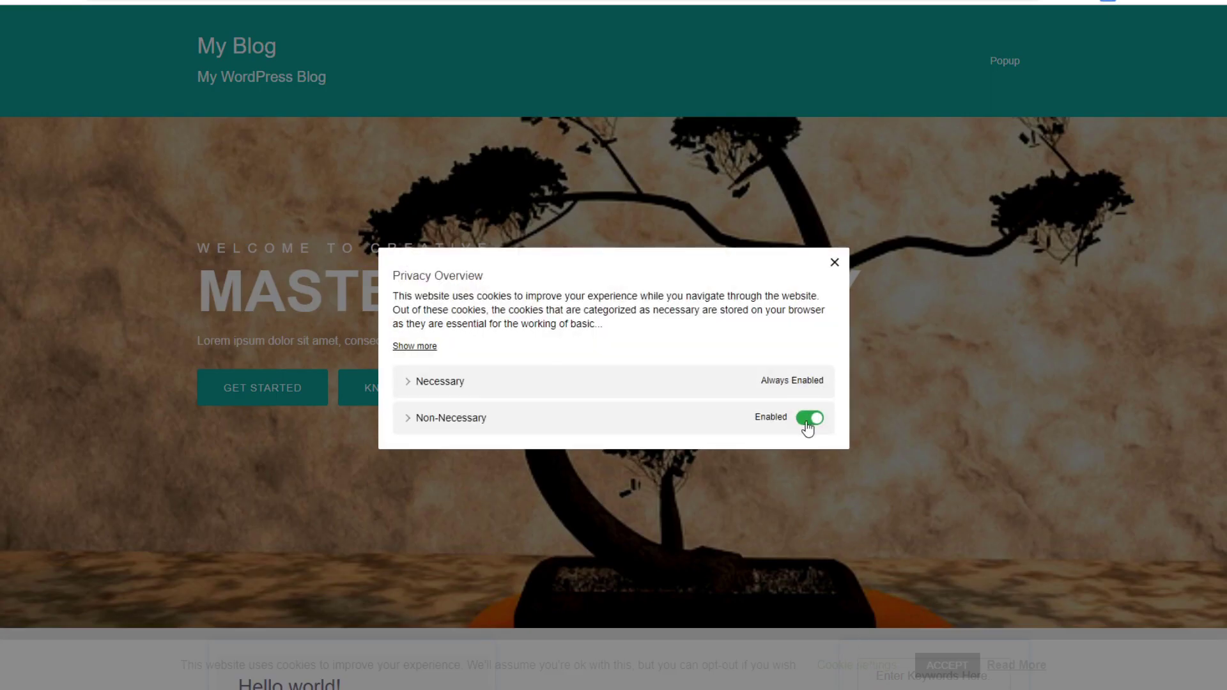
pyautogui.click(831, 262)
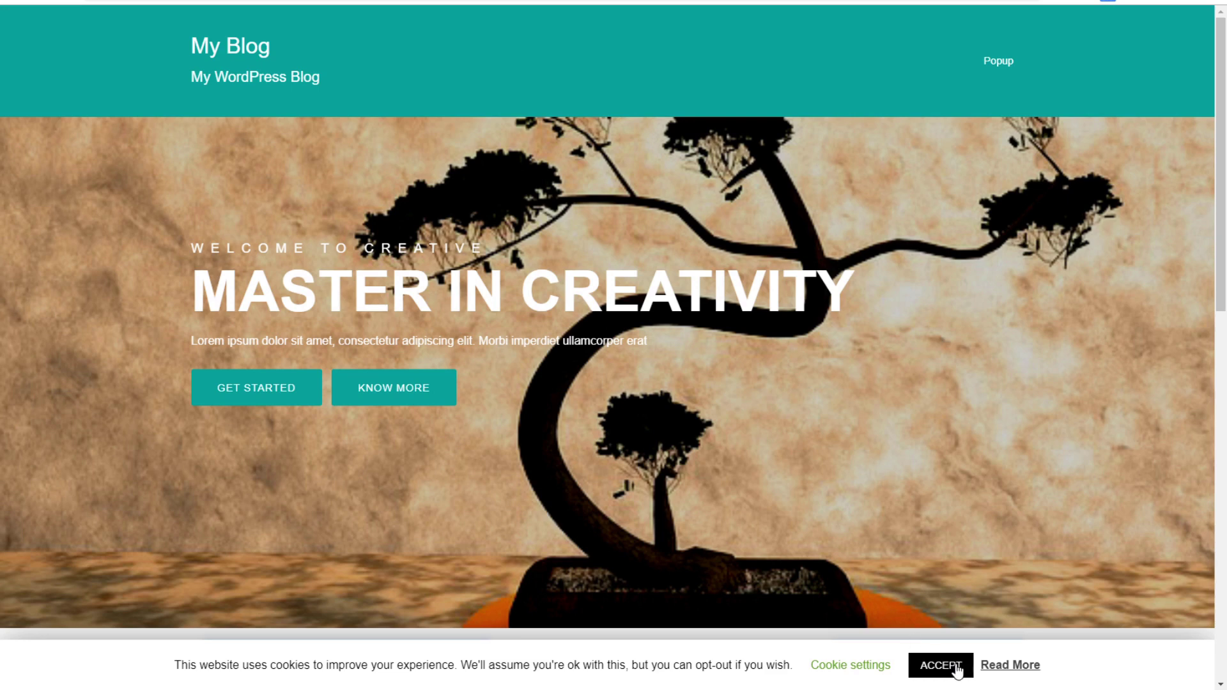
# - Accept the cookie notice on the blog and check the page's tags again with Google Tag Assistant
pyautogui.click(934, 666)
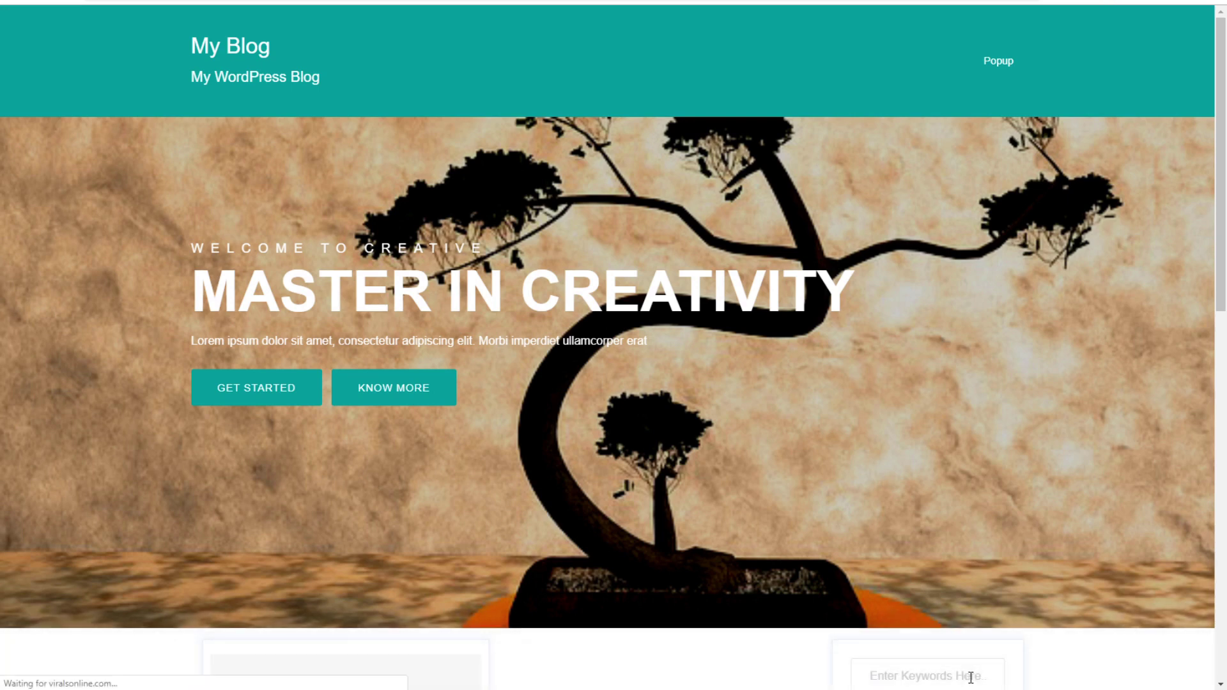
pyautogui.click(1107, 2)
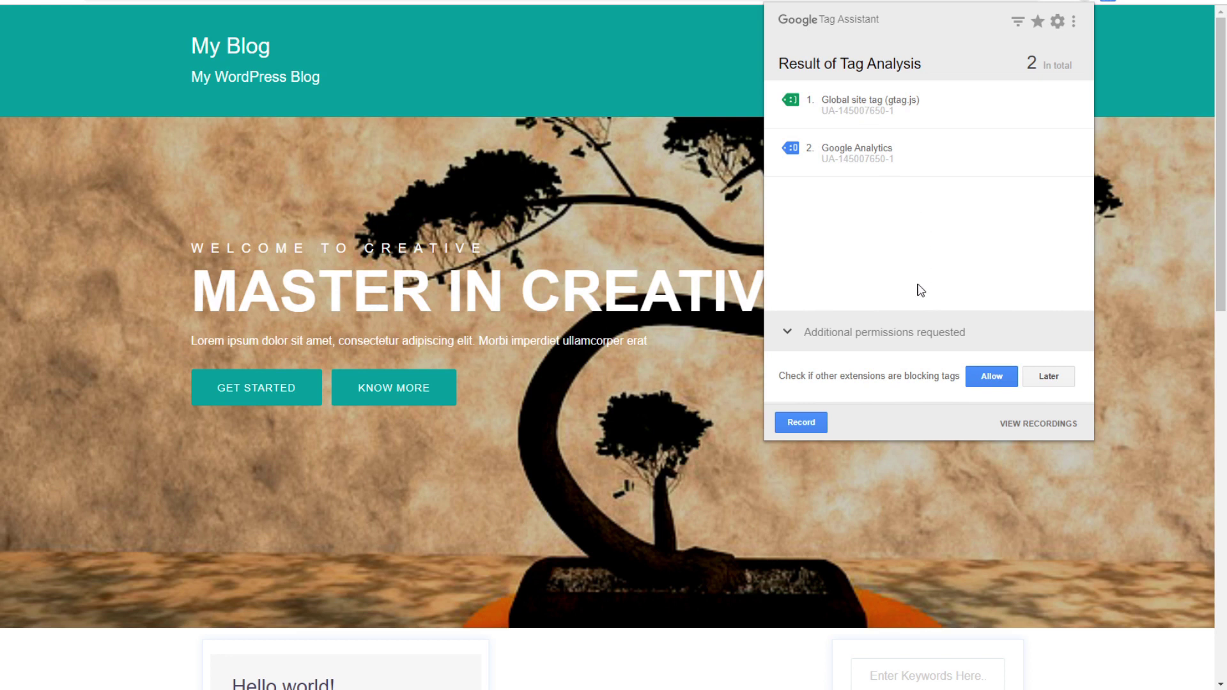
pyautogui.click(708, 296)
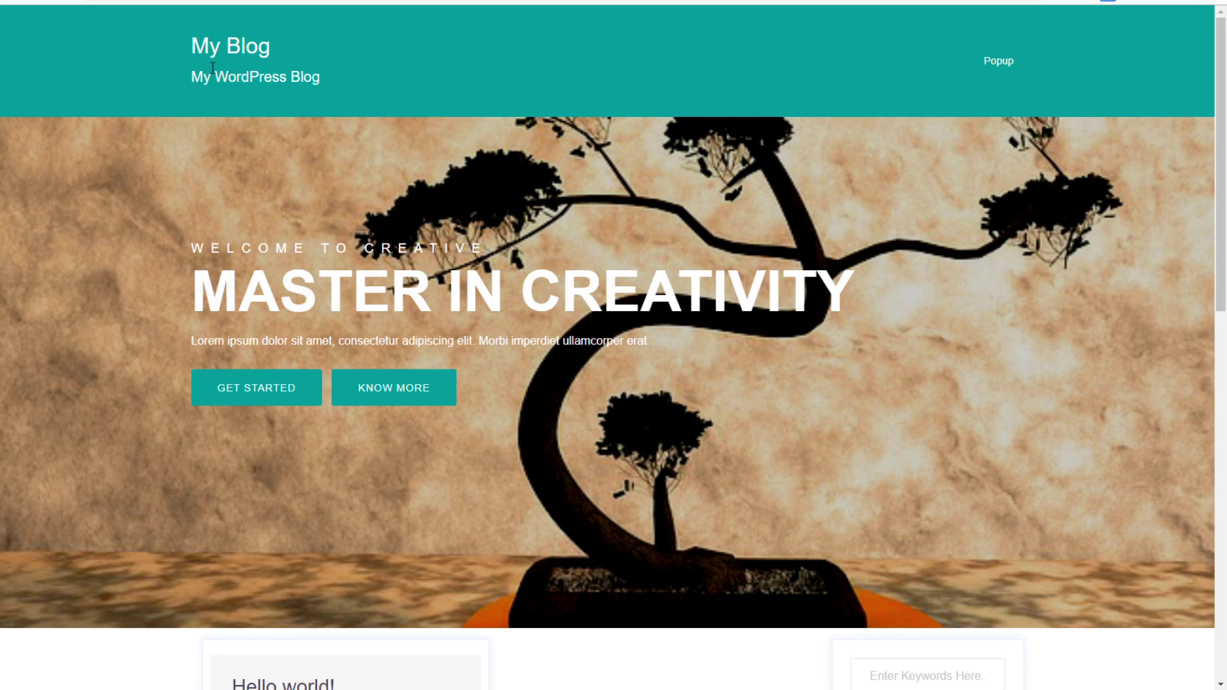
# - Search Chrome's stored cookies for "viral", delete the viralsonline.com entry, and check the blog again with Google Tag Assistant
pyautogui.write('chrome://settings')
pyautogui.press('Return')
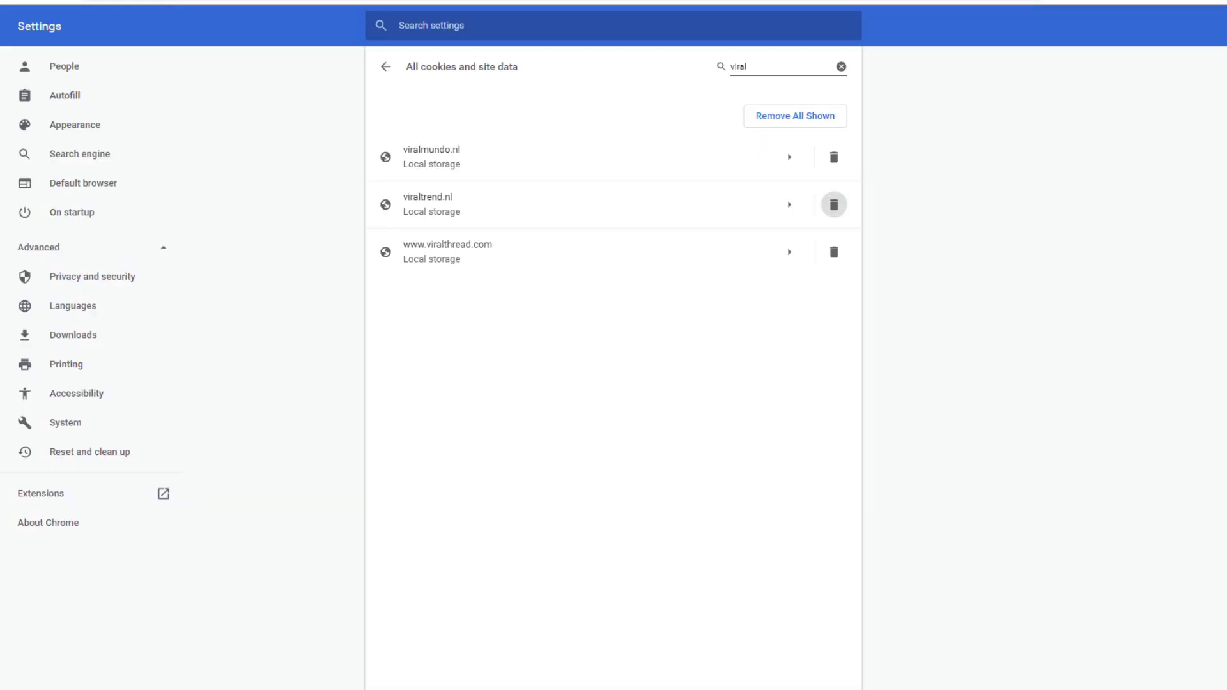
pyautogui.click(385, 70)
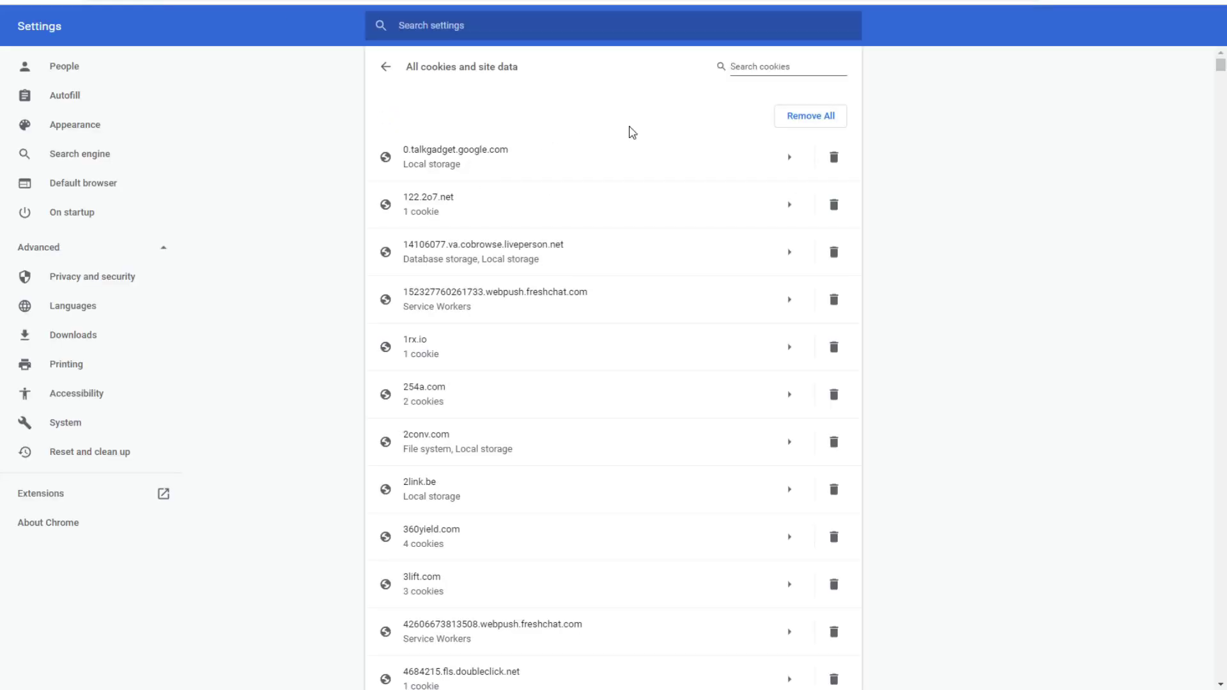
pyautogui.click(753, 66)
pyautogui.write('viral')
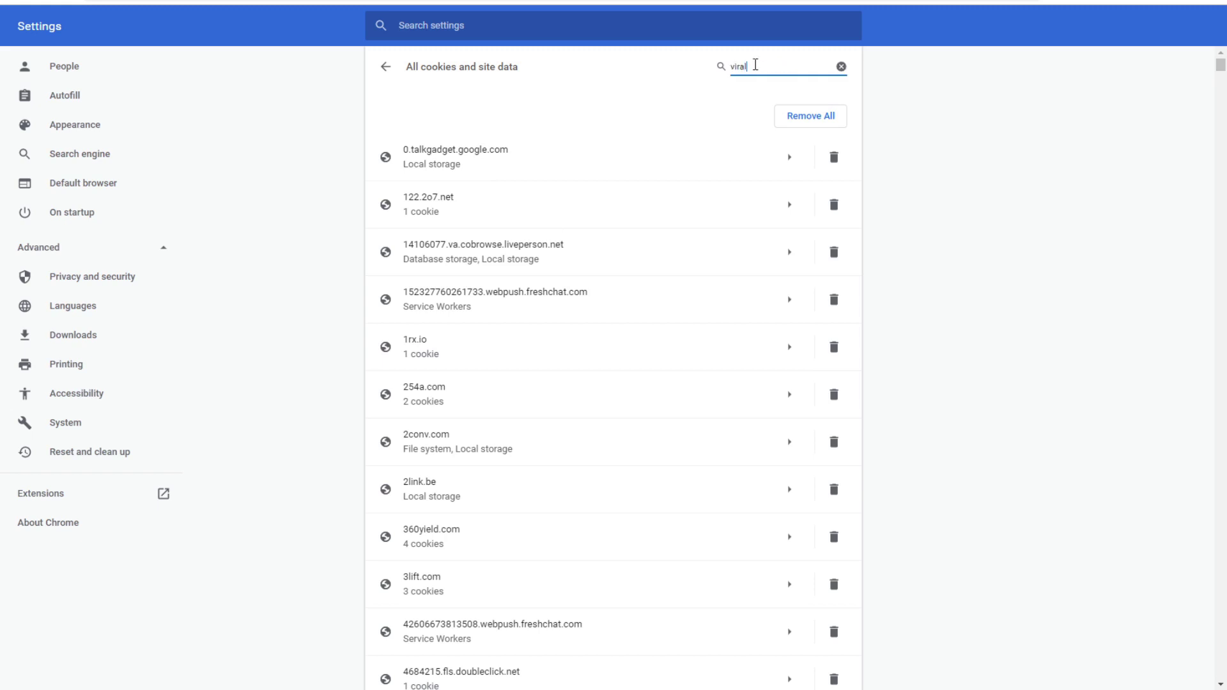
pyautogui.click(837, 205)
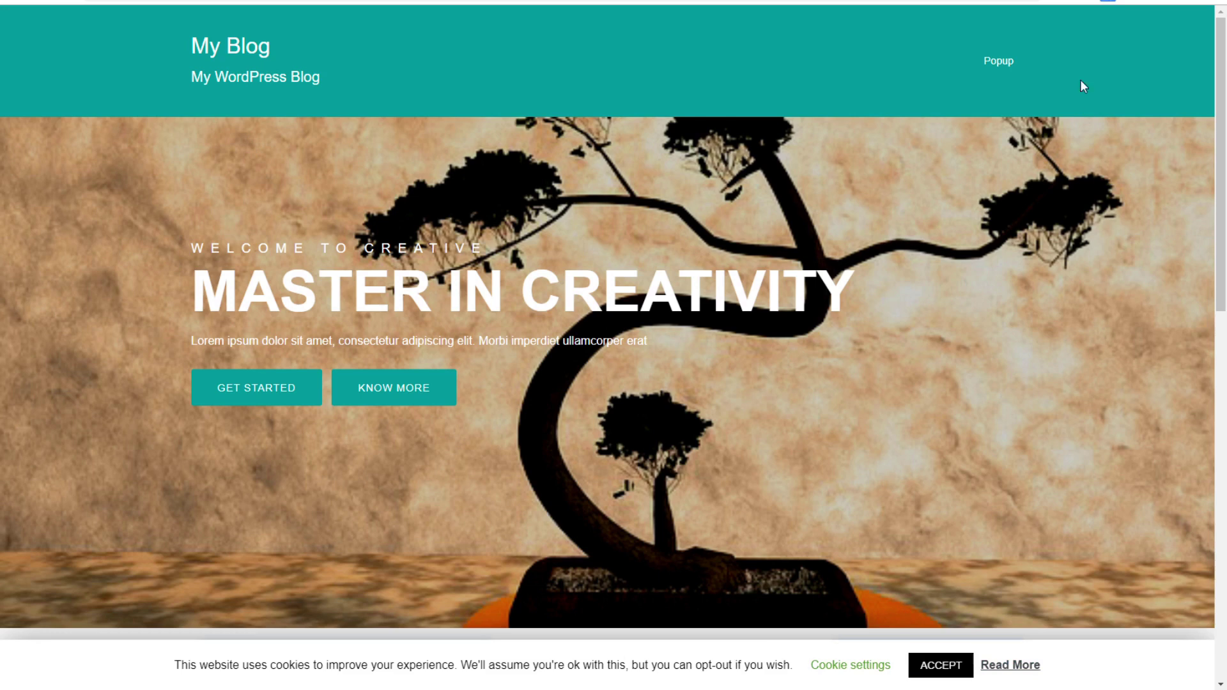
pyautogui.click(1089, 1)
pyautogui.click(1088, 1)
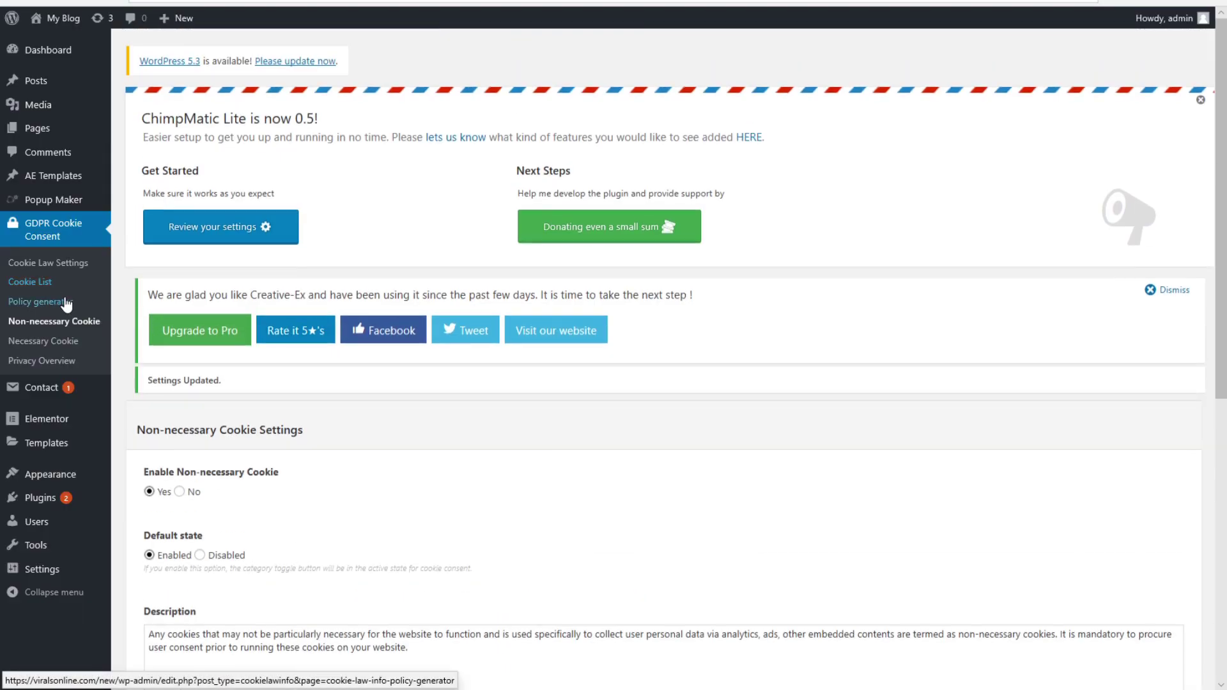
# - In the Cookie Law Settings, set the cookie bar to display as Popup and save the settings
pyautogui.click(42, 267)
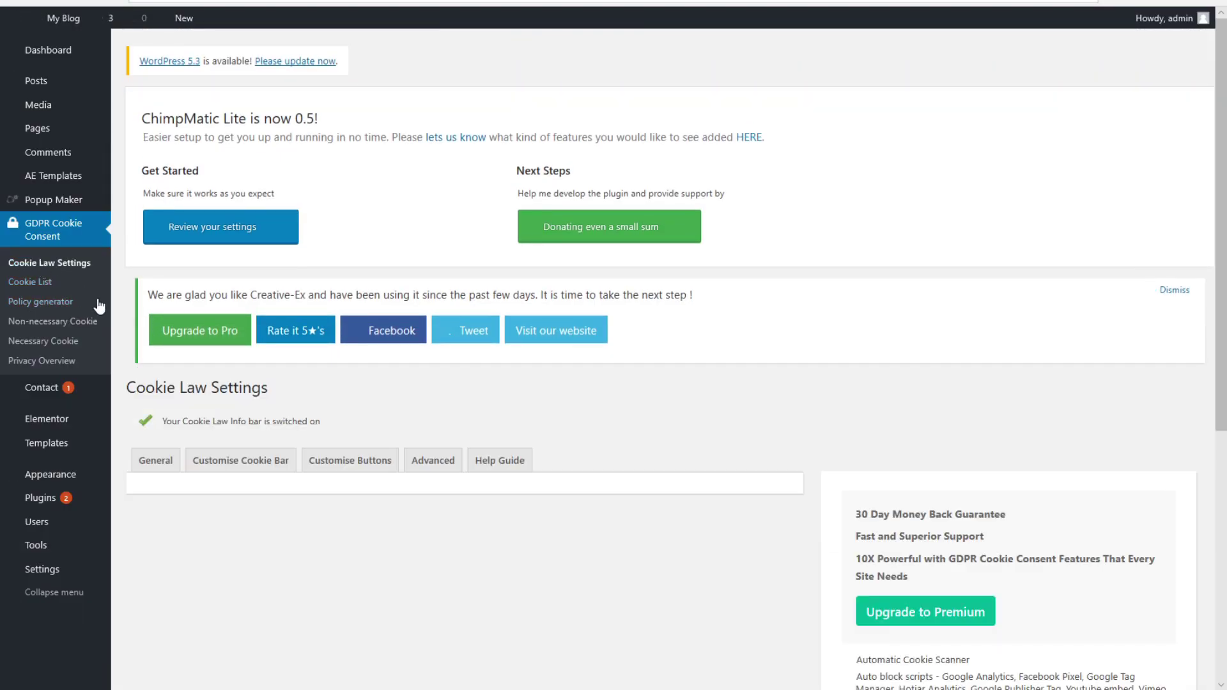
pyautogui.scroll(-3, 353, 414)
pyautogui.click(354, 414)
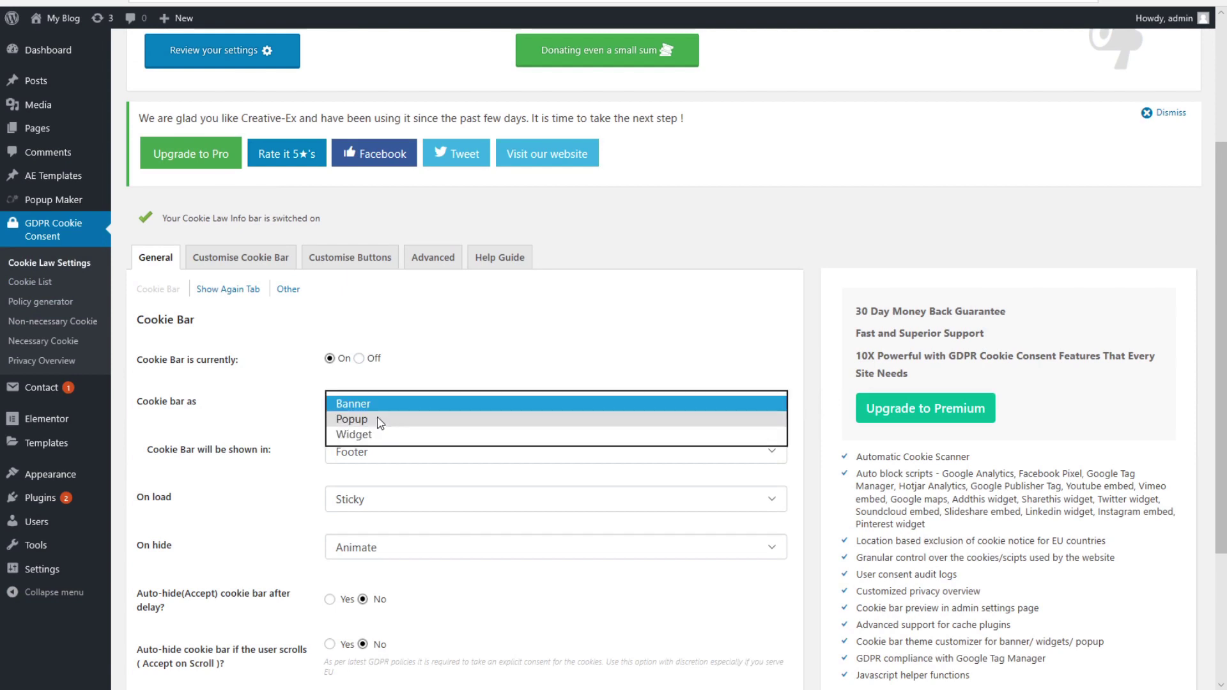
pyautogui.click(351, 417)
pyautogui.scroll(-3, 569, 369)
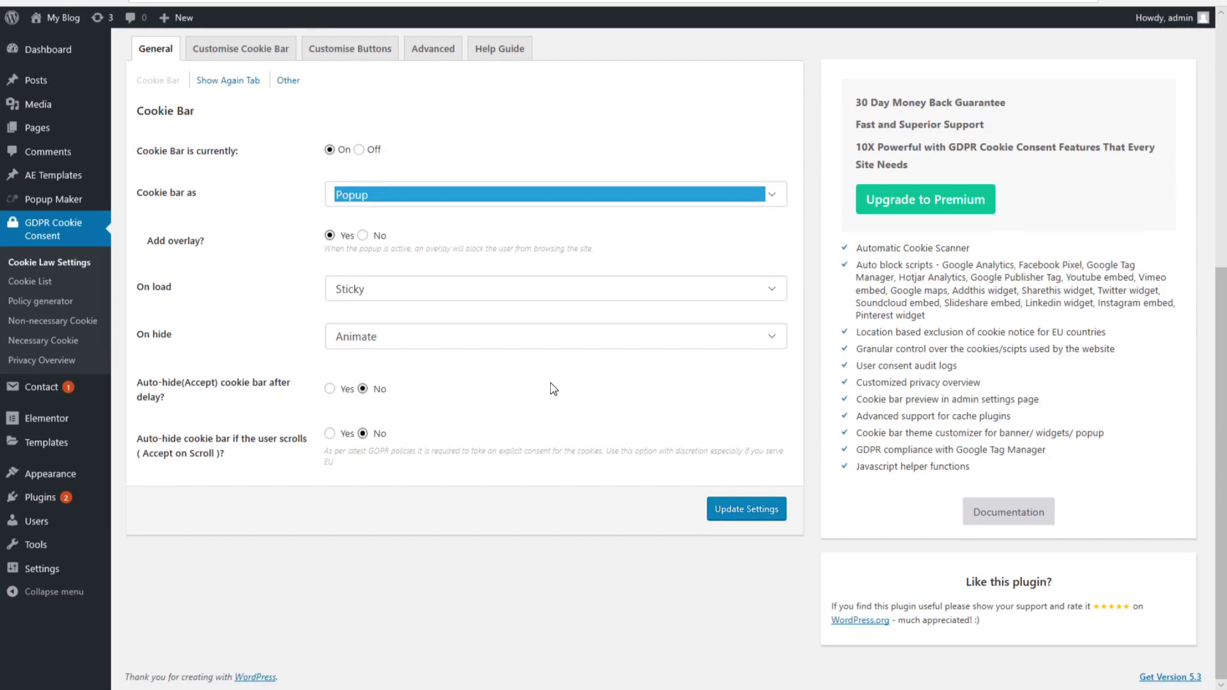
pyautogui.click(746, 509)
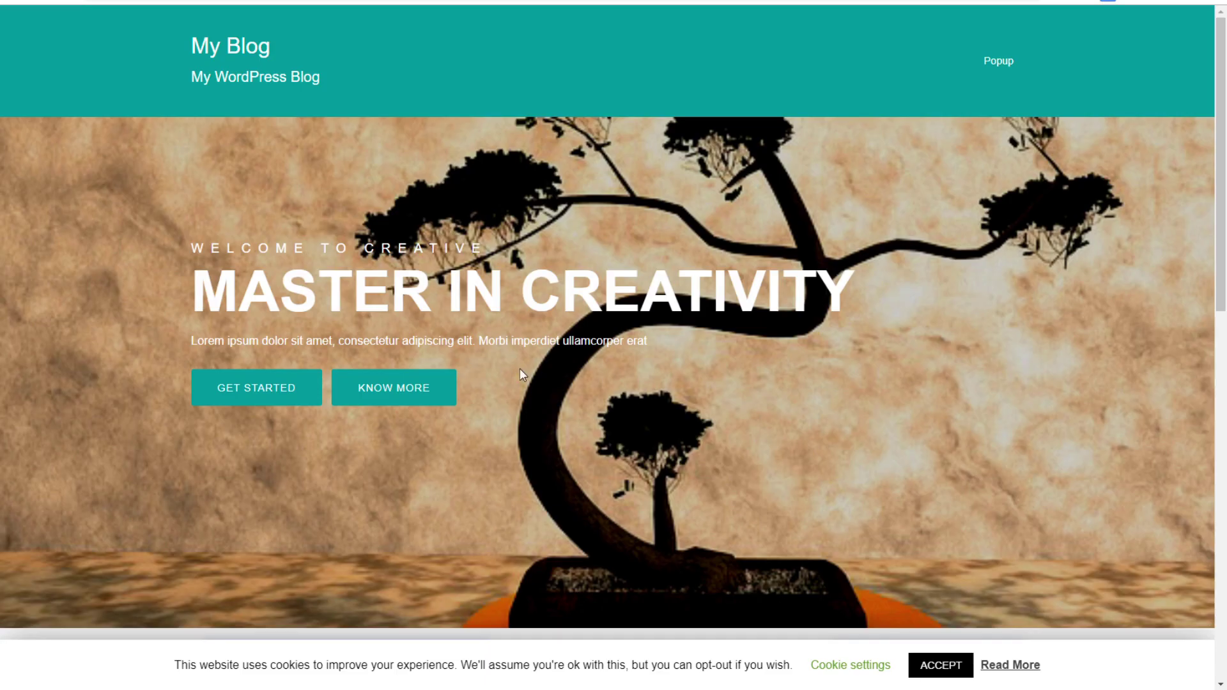
# - Reload the blog, disable Non-Necessary cookies in the popup's cookie settings, accept the notice, and check for tags with Google Tag Assistant
pyautogui.press('F5')
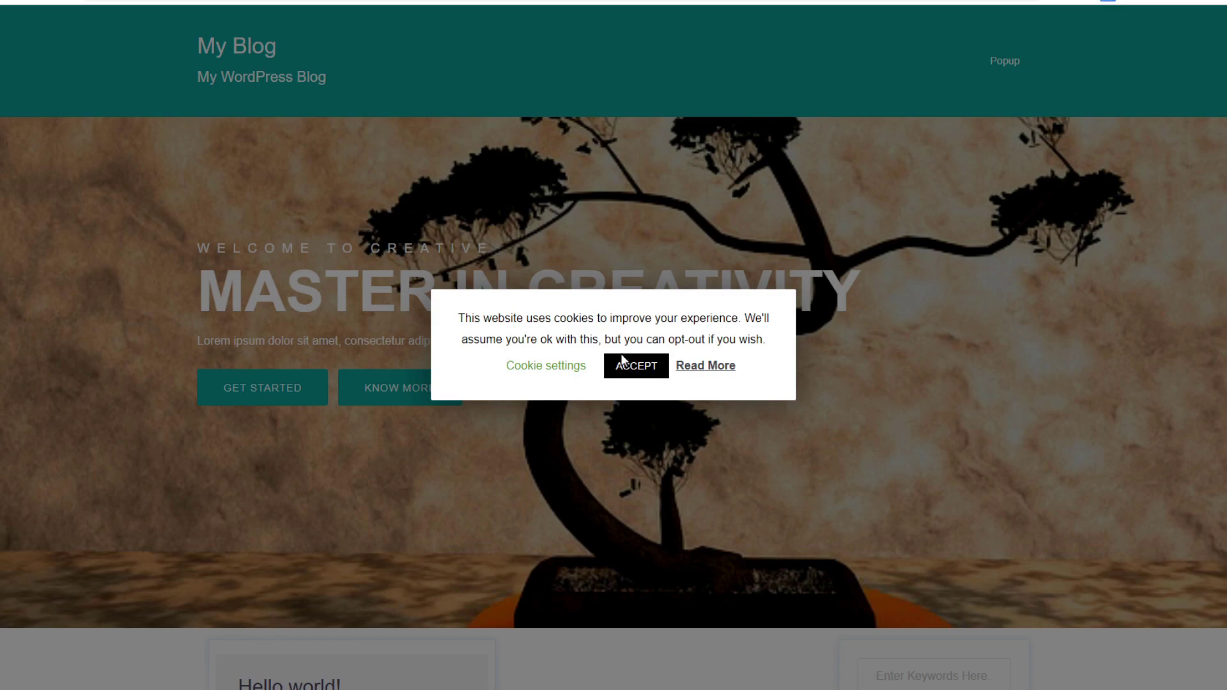
pyautogui.click(547, 367)
pyautogui.click(809, 419)
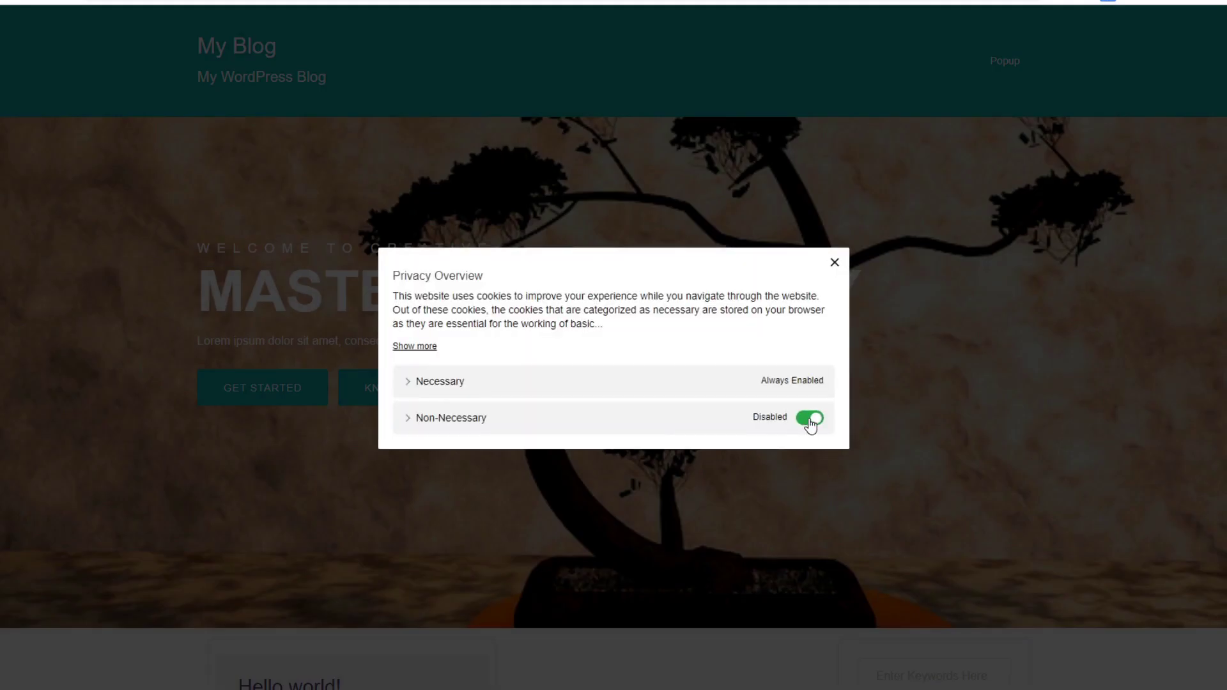
pyautogui.click(835, 262)
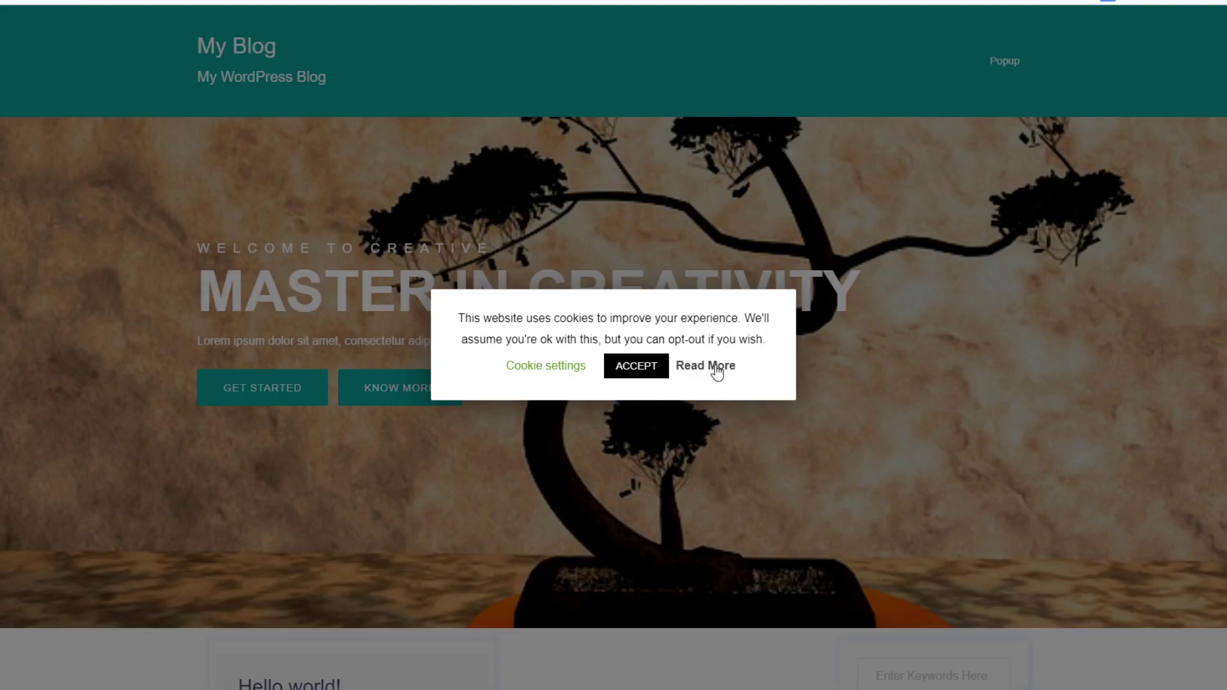
pyautogui.click(633, 369)
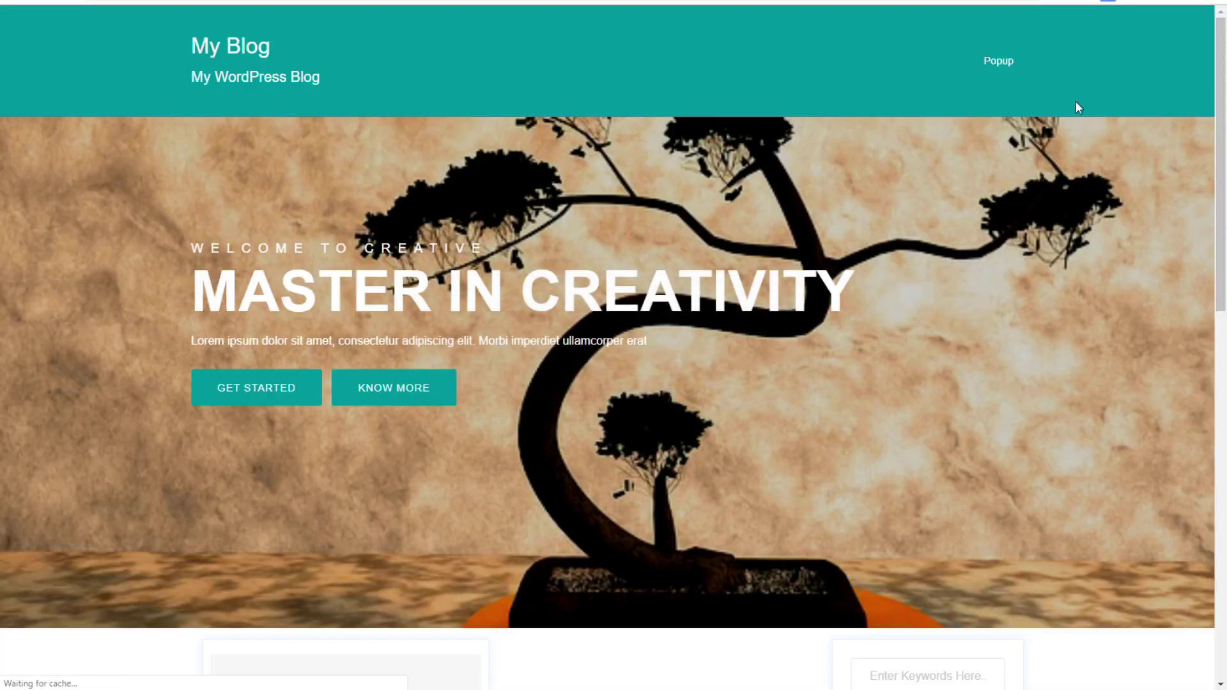
pyautogui.click(1088, 2)
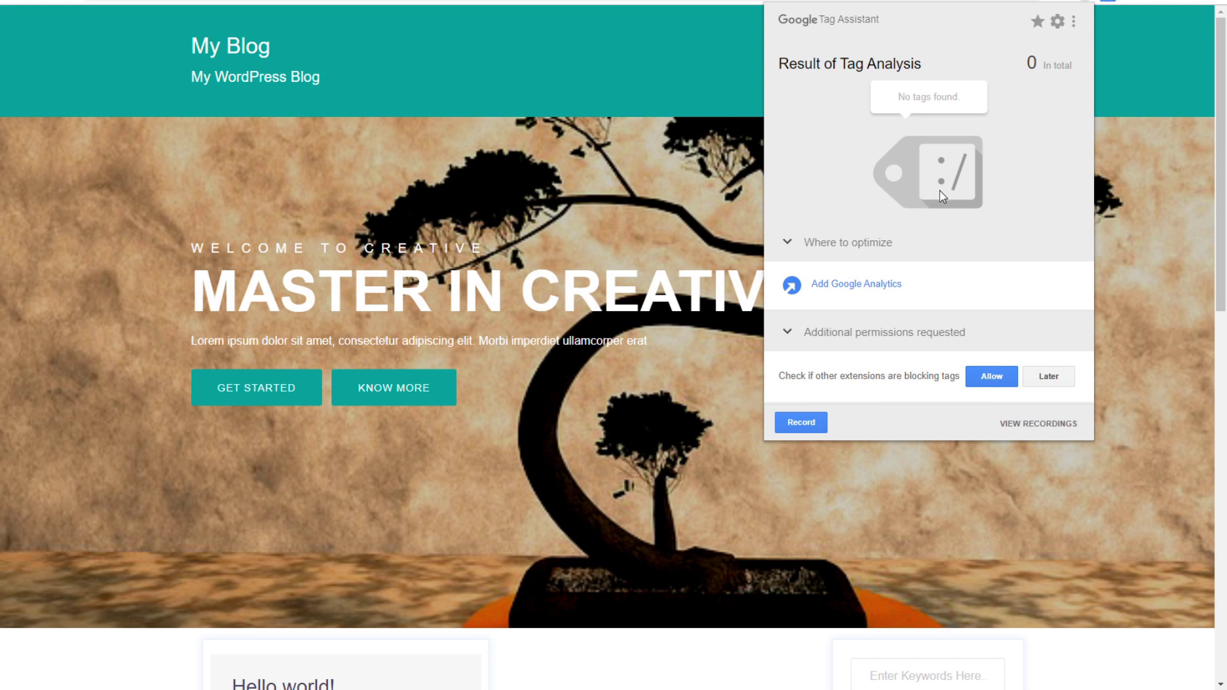
pyautogui.click(1152, 190)
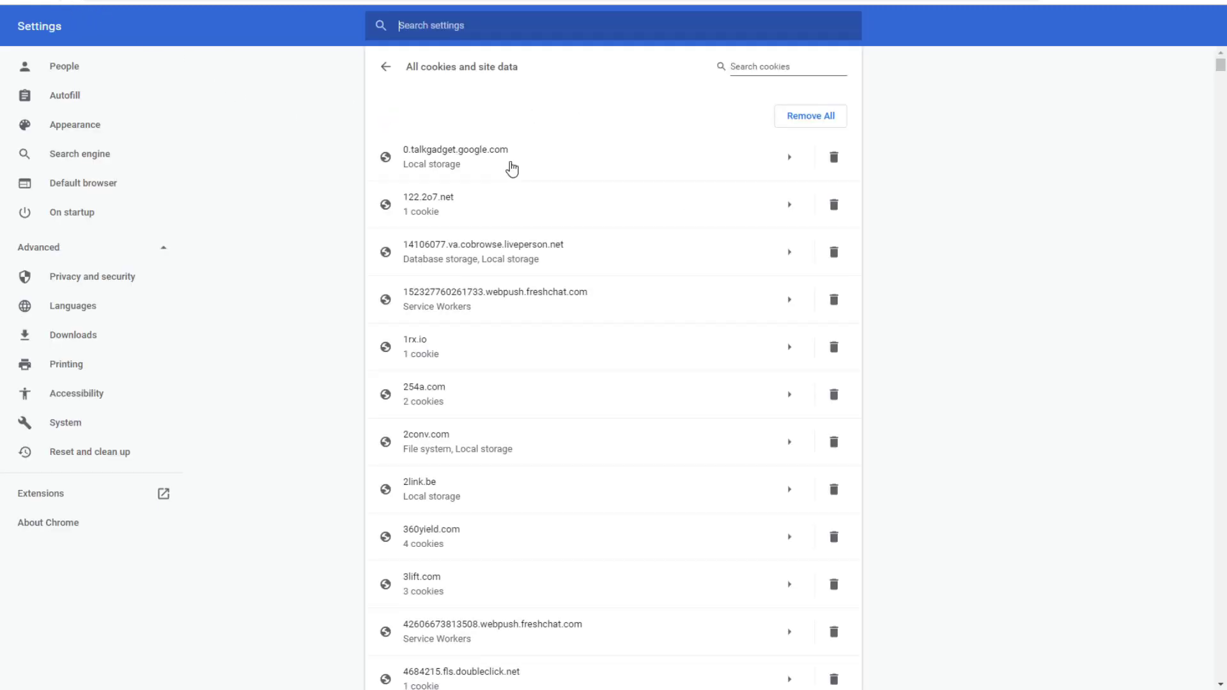
# - Search Chrome's stored cookies for "viral" again, delete the viralsonline.com entry, and return to the blog to view the consent popup
pyautogui.click(770, 64)
pyautogui.write('viral')
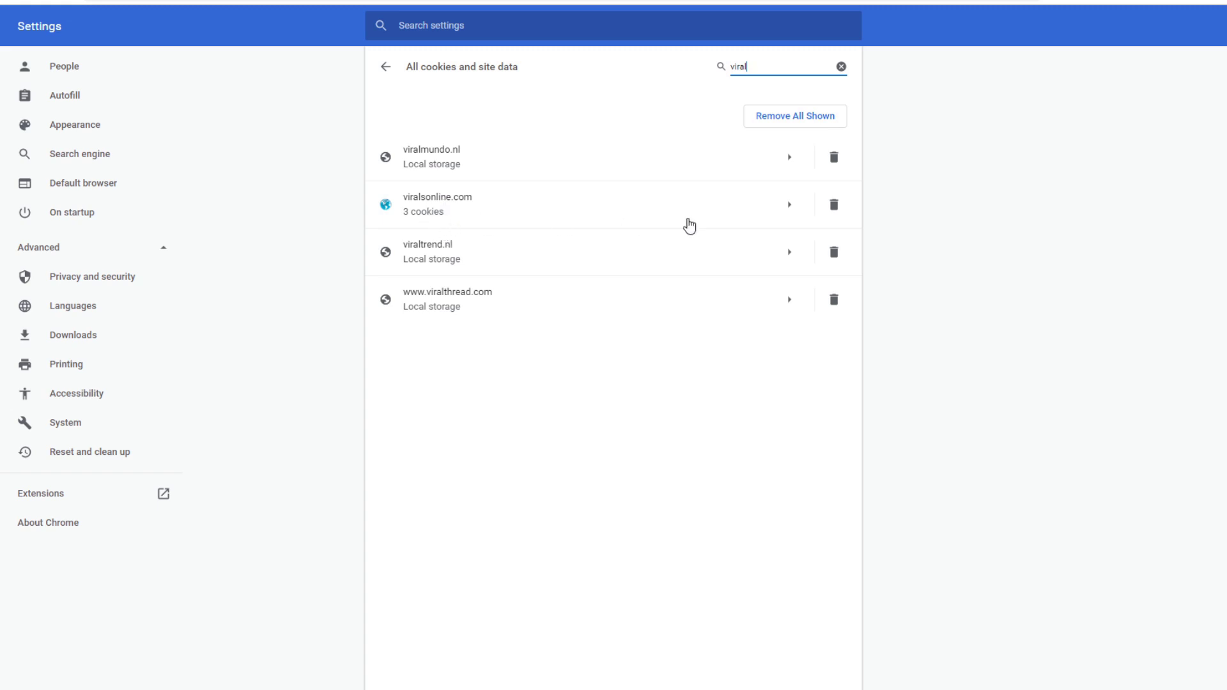
pyautogui.click(833, 206)
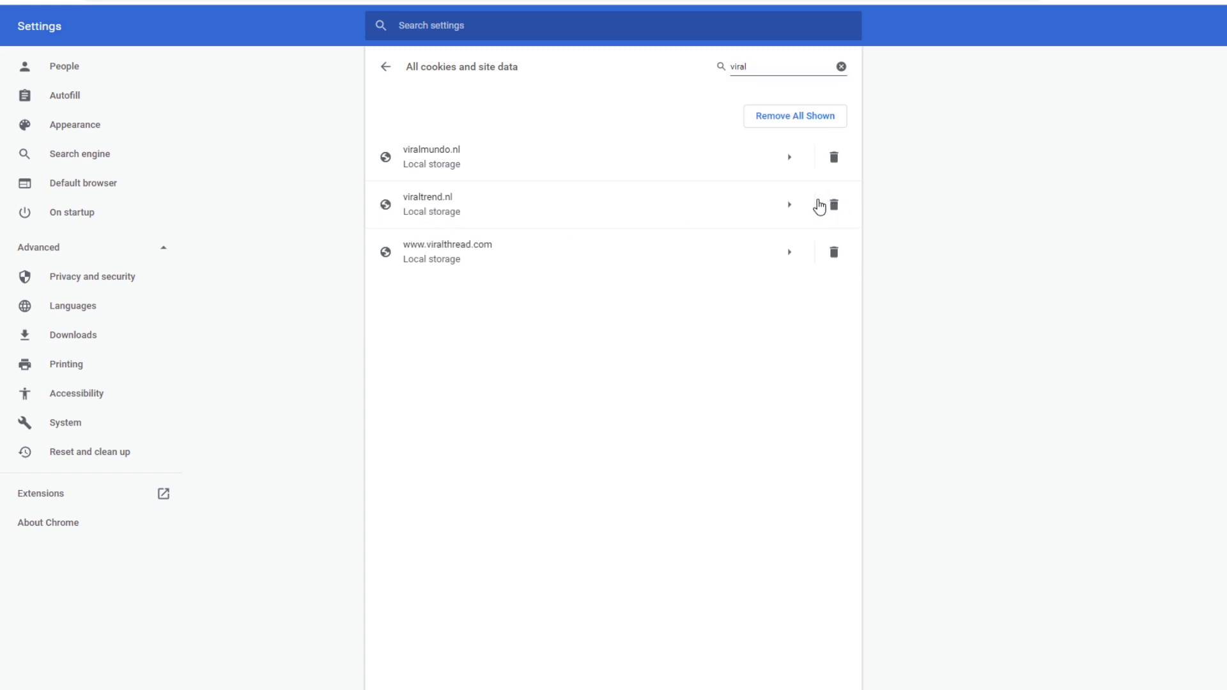
pyautogui.hotkey('ctrl', 'Tab')
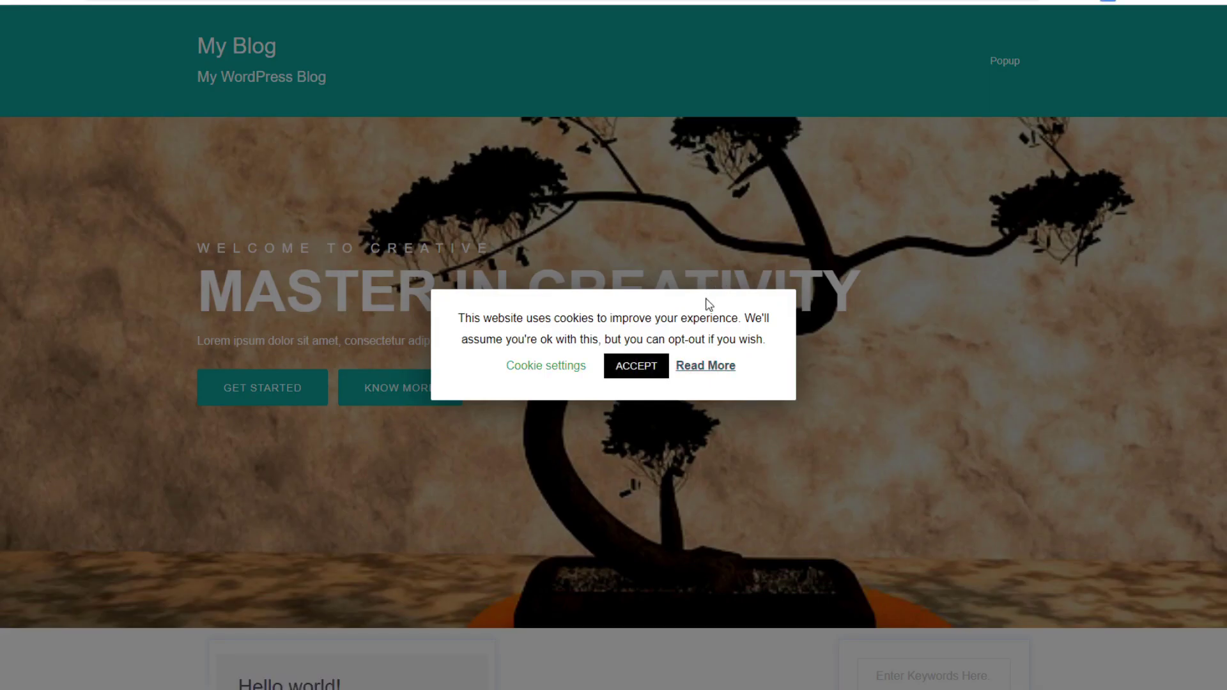
pyautogui.moveTo(768, 337); pyautogui.dragTo(583, 307)
pyautogui.click(563, 316)
# - Switch to WordPress and review the HEAD and BODY script fields in the Non-necessary Cookie Settings
pyautogui.hotkey('ctrl', 'Tab')
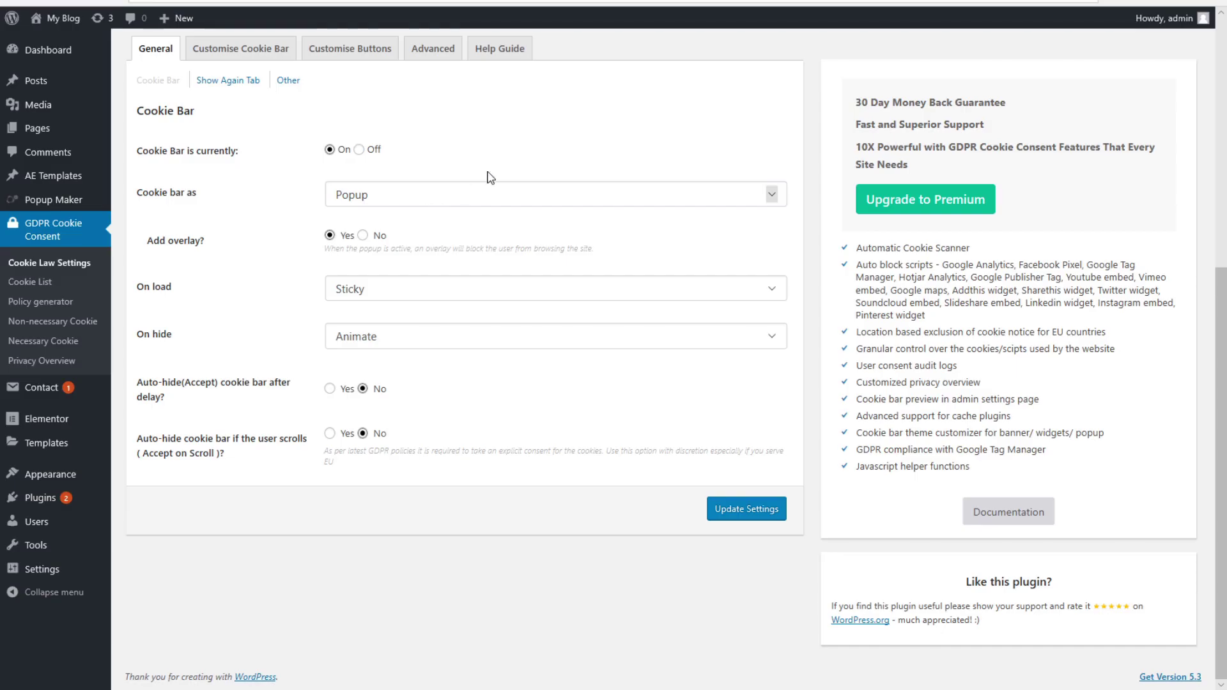
pyautogui.click(57, 329)
pyautogui.scroll(-7, 651, 439)
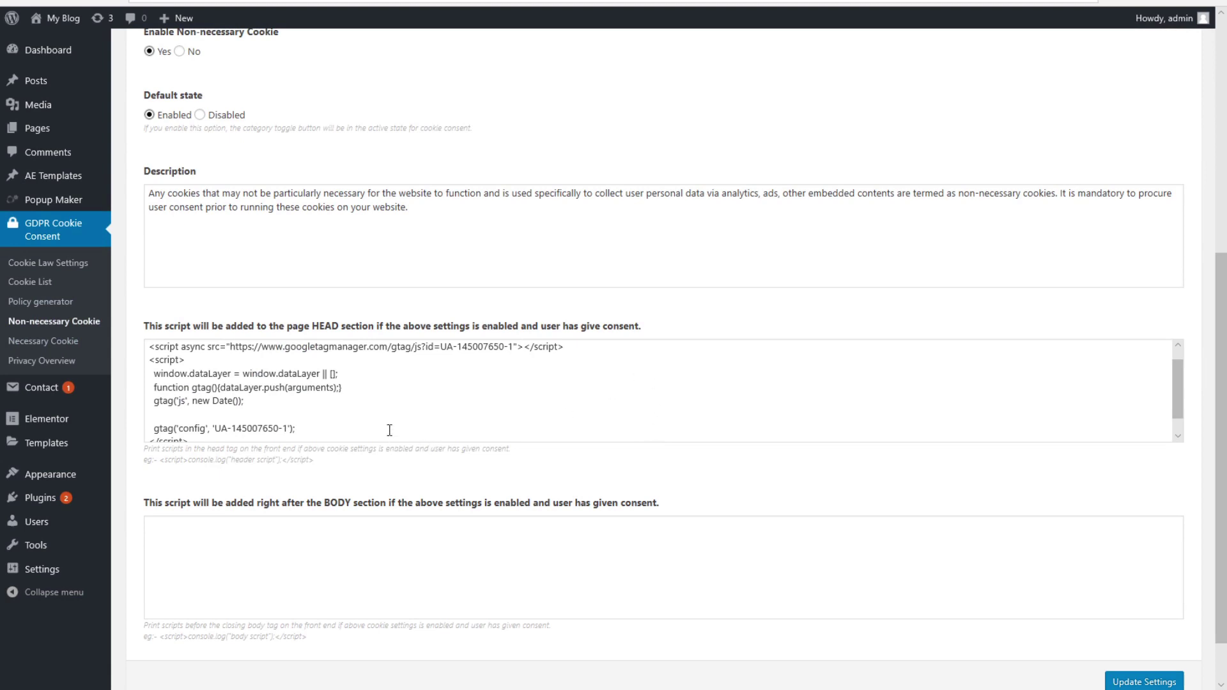
pyautogui.scroll(-1, 393, 420)
pyautogui.scroll(1, 248, 393)
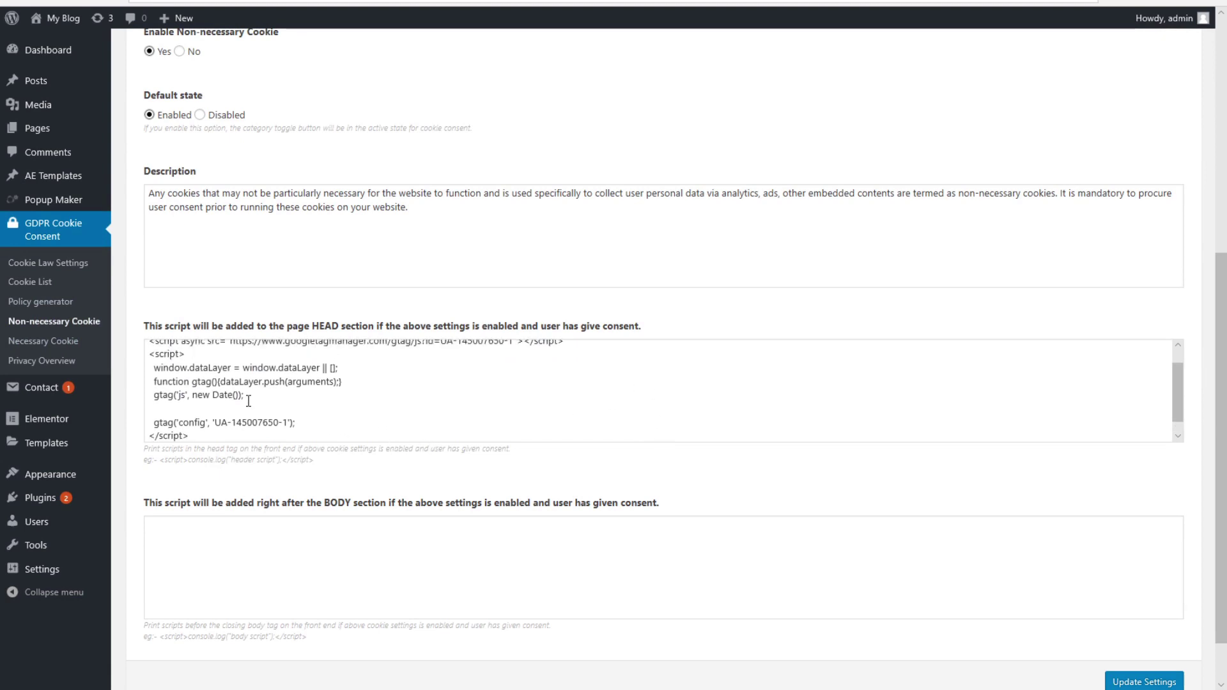
pyautogui.moveTo(193, 438); pyautogui.dragTo(153, 342)
pyautogui.click(193, 576)
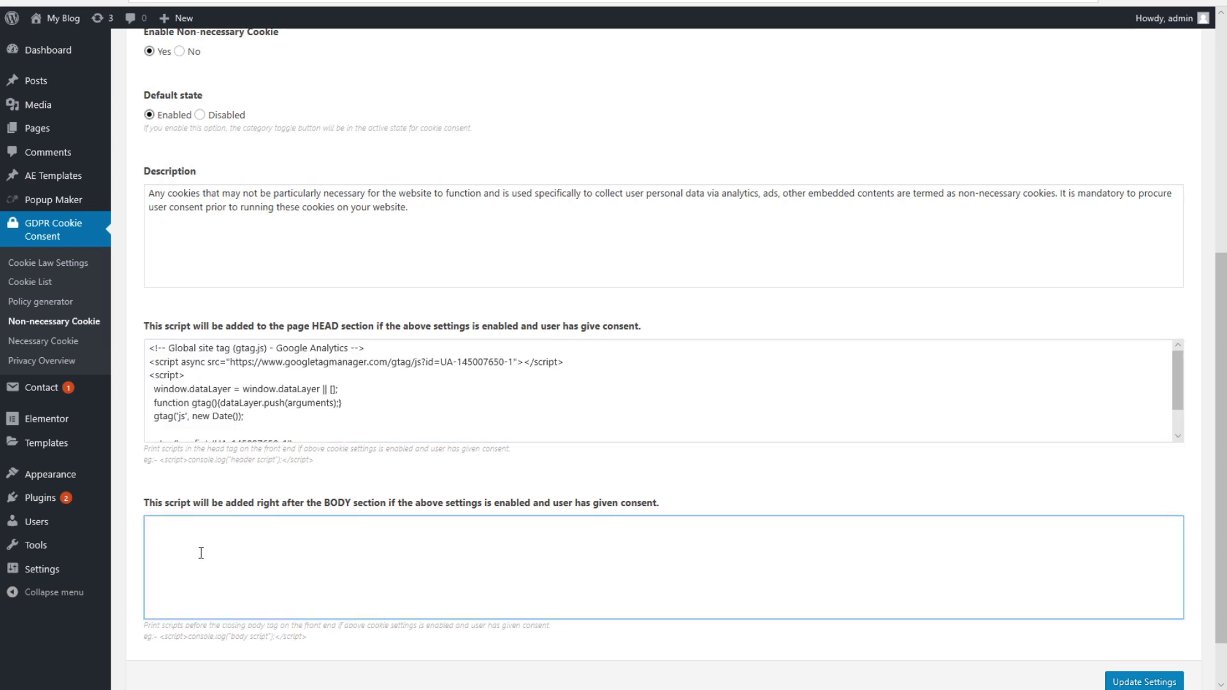
pyautogui.scroll(5, 207, 448)
pyautogui.scroll(-4, 208, 402)
# - Read the description in the Necessary Cookie Settings and the Privacy Overview text intended for the consent screen
pyautogui.click(54, 347)
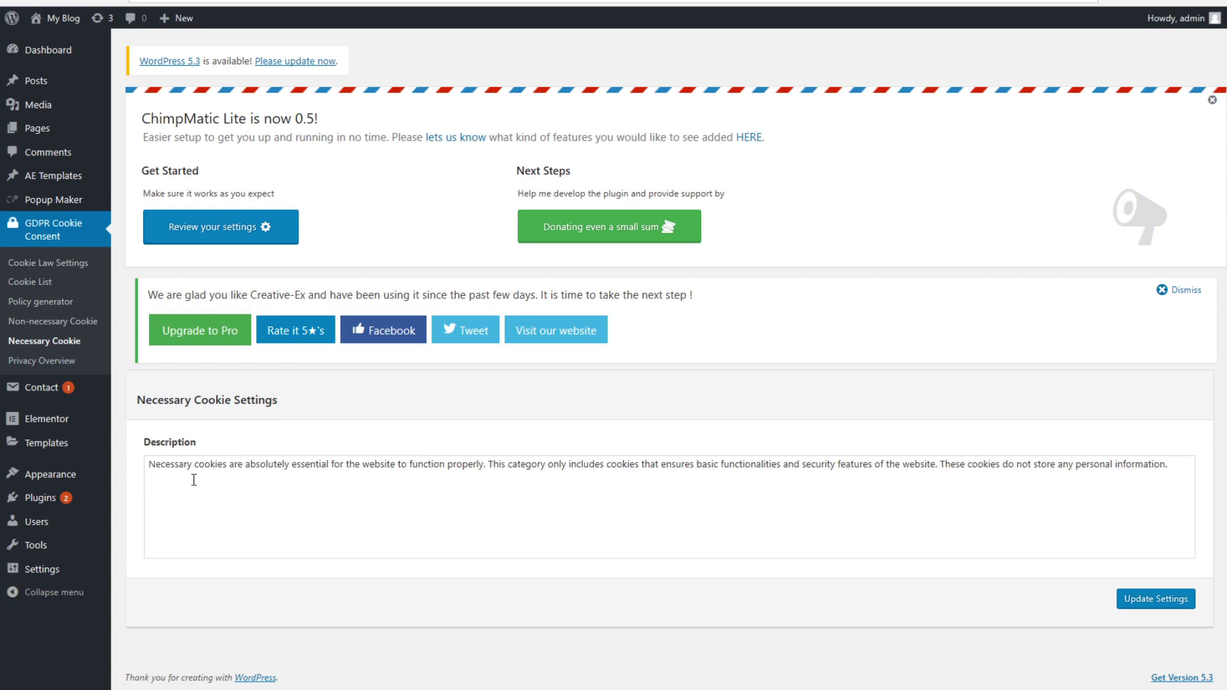
pyautogui.moveTo(157, 464); pyautogui.dragTo(462, 488)
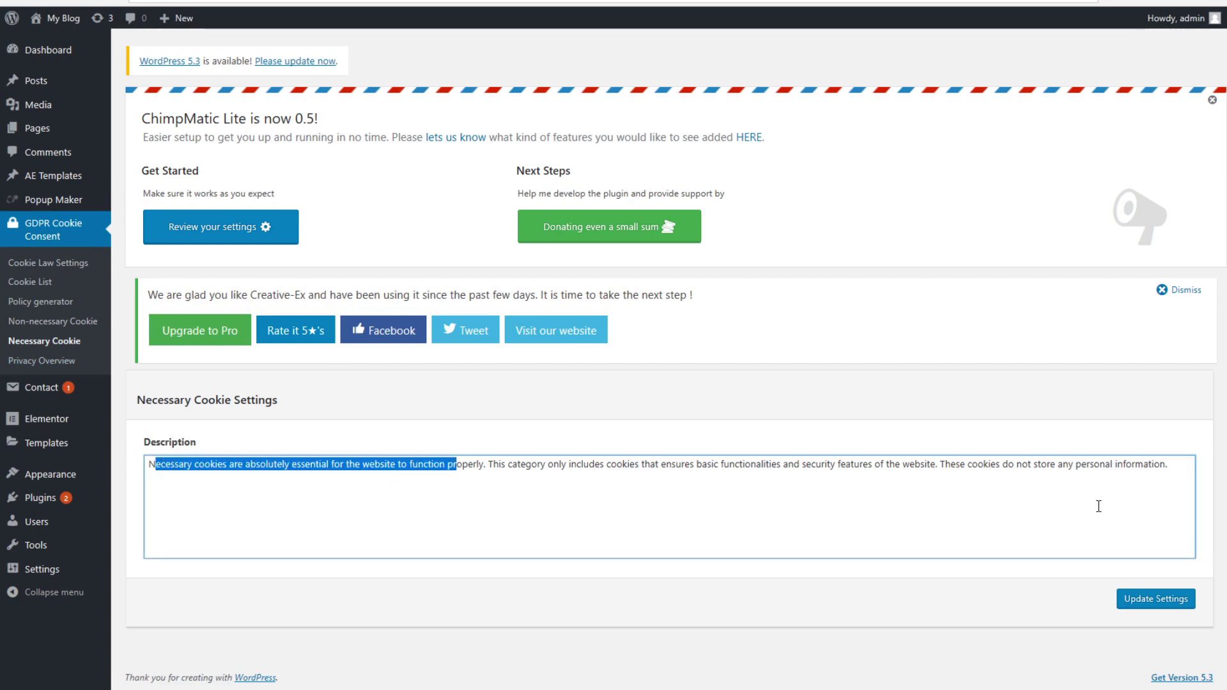
pyautogui.click(42, 361)
pyautogui.scroll(-5, 859, 497)
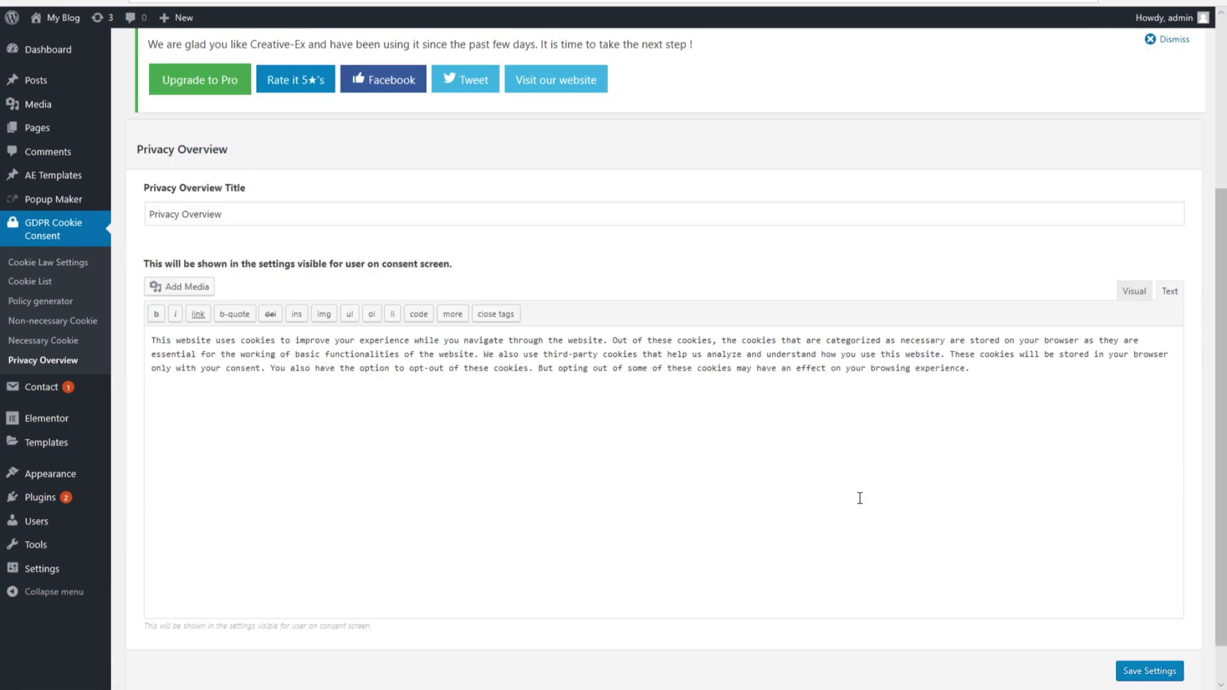
pyautogui.moveTo(988, 315); pyautogui.dragTo(146, 260)
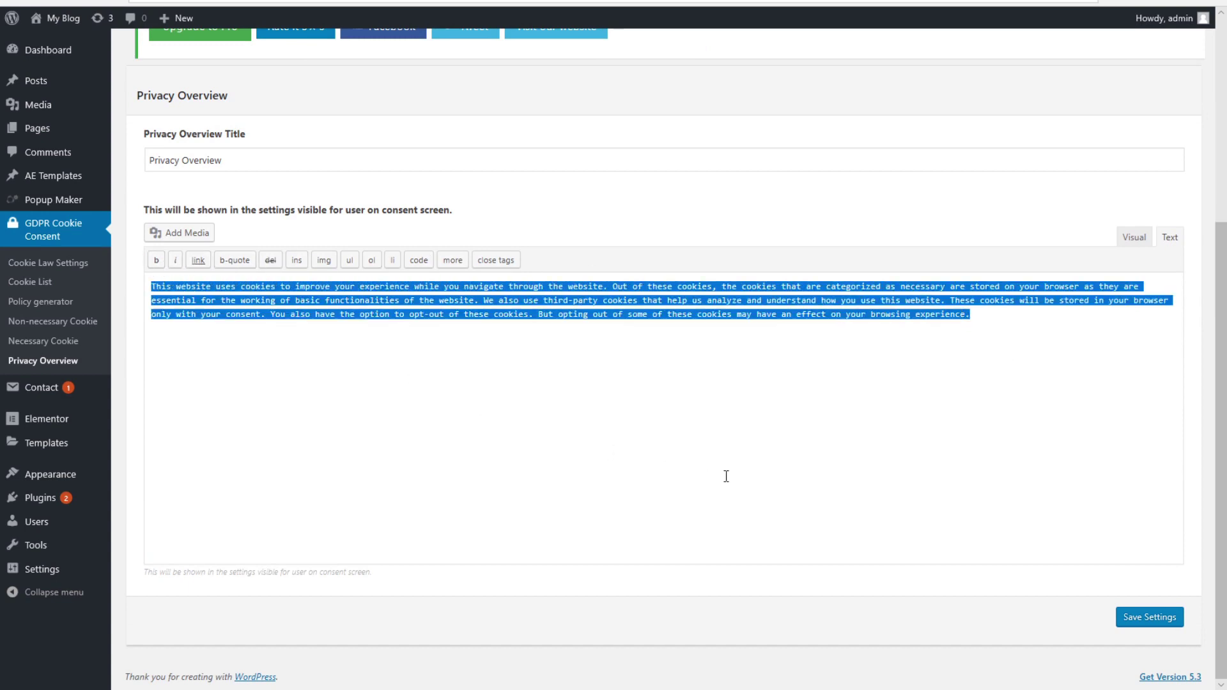
pyautogui.click(741, 461)
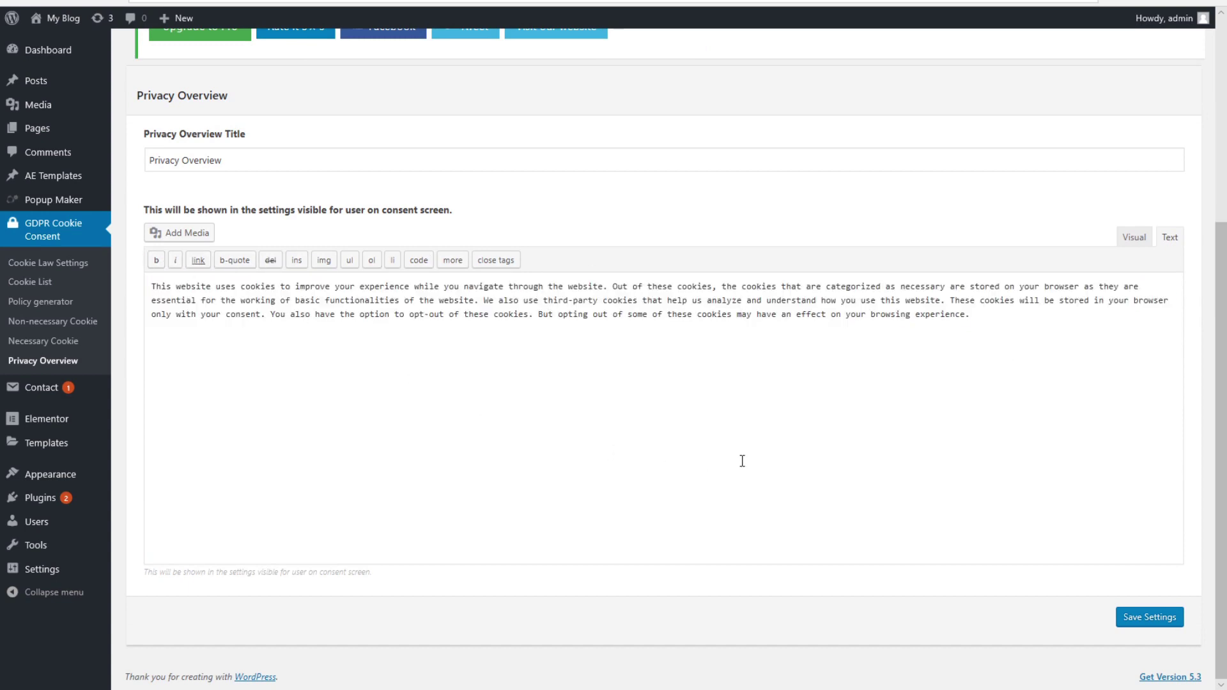